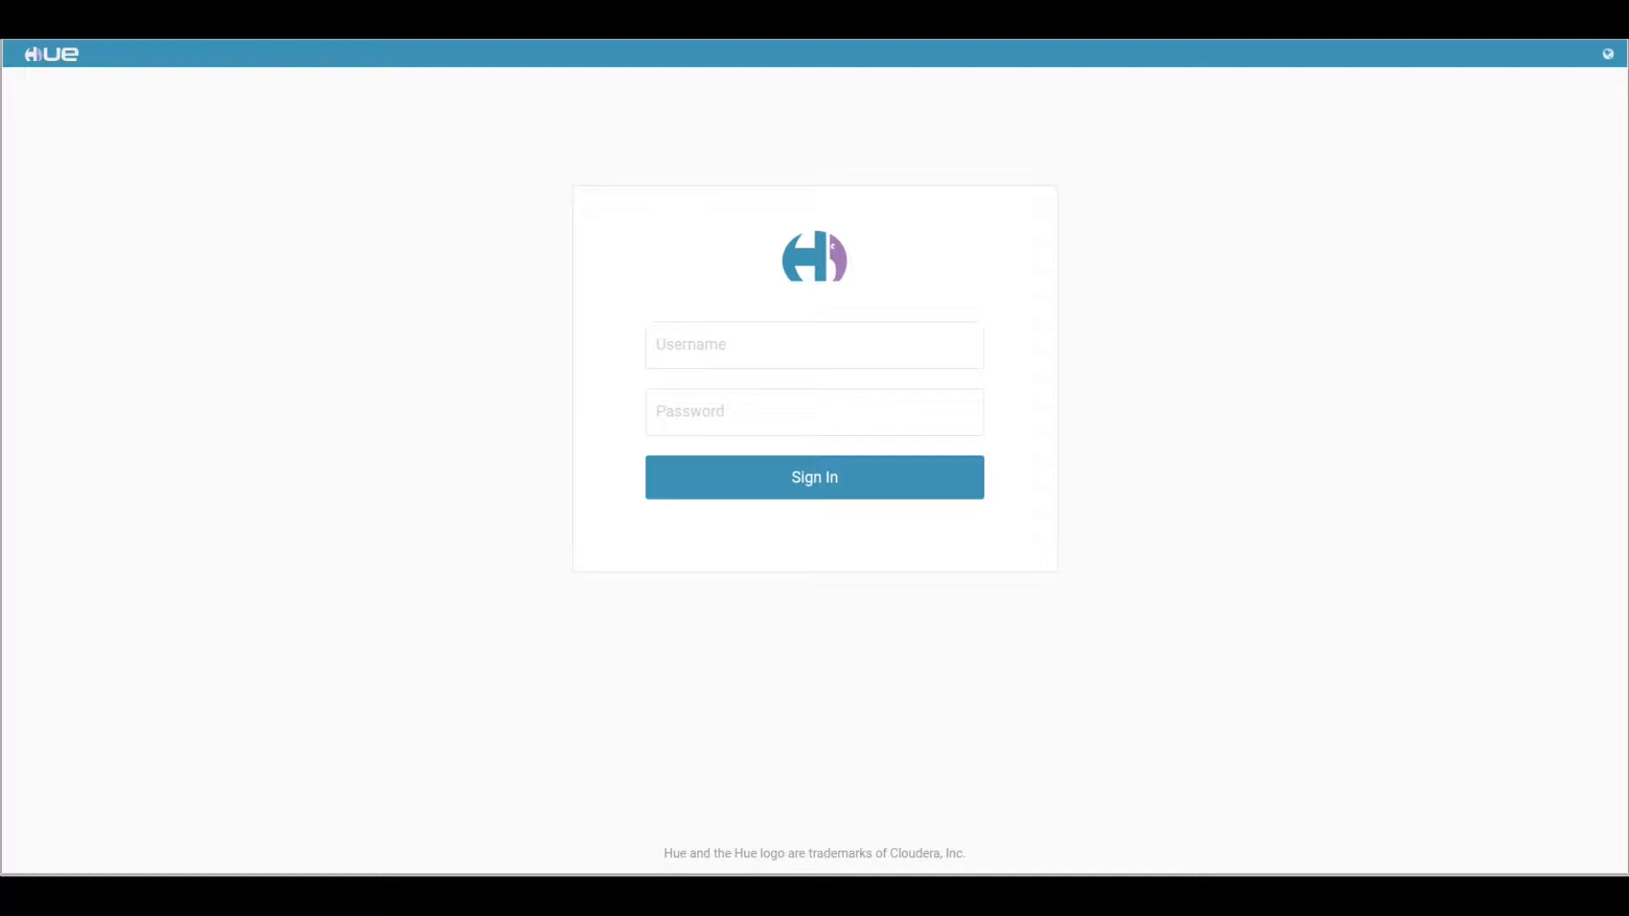
Step: Sign in with the account username and its saved password
left_click(838, 356)
type("romain")
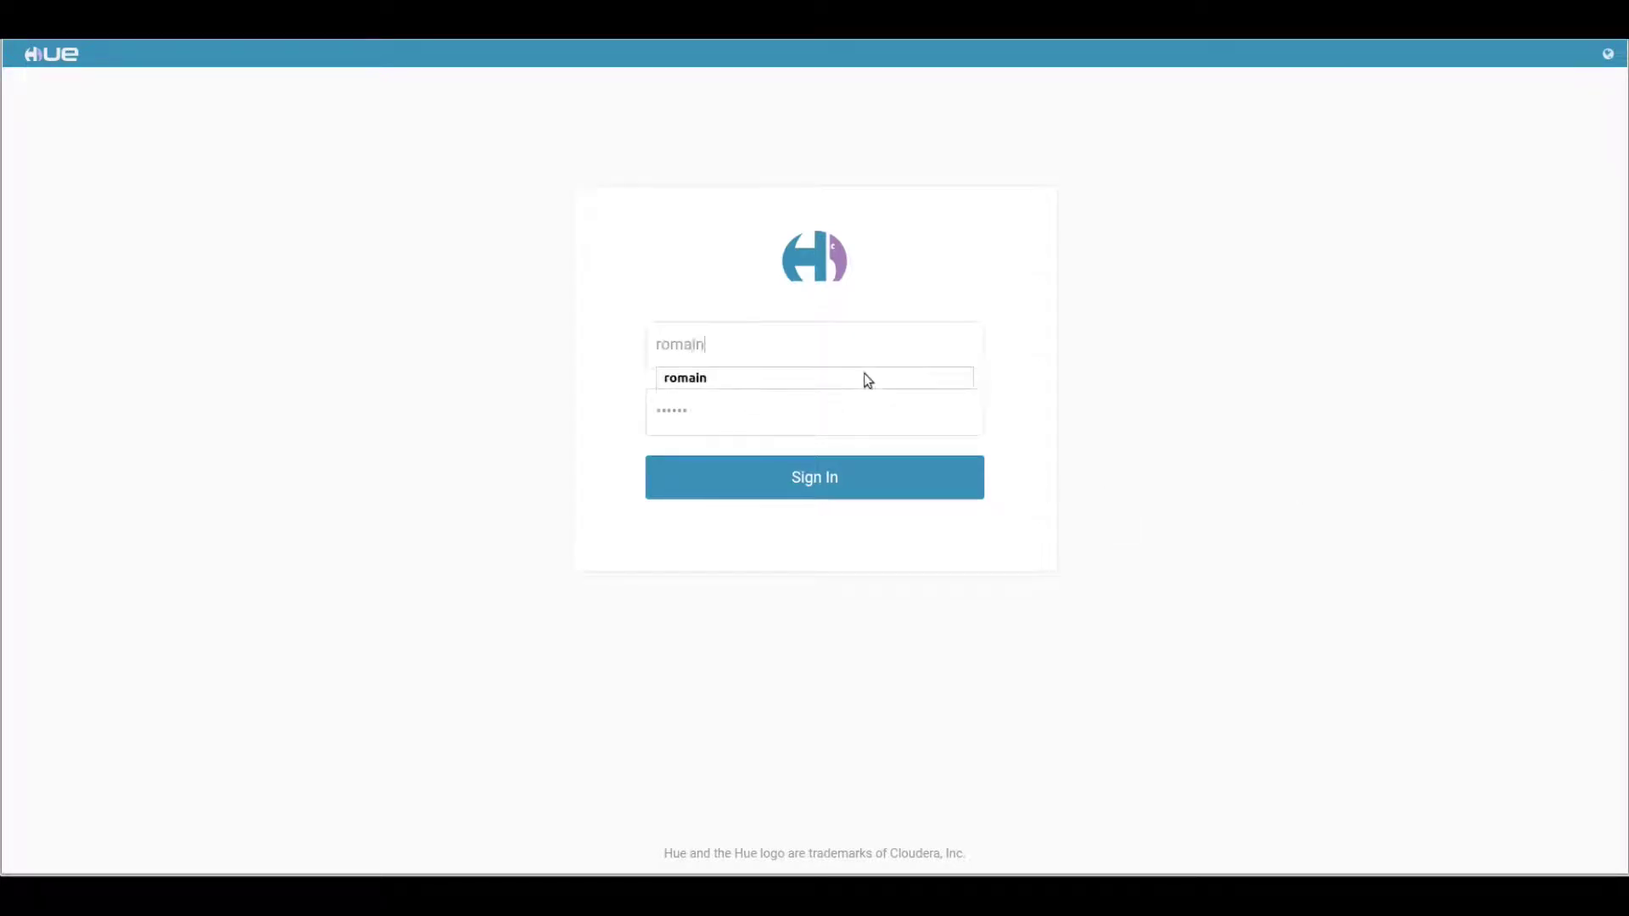
left_click(868, 378)
key("Return")
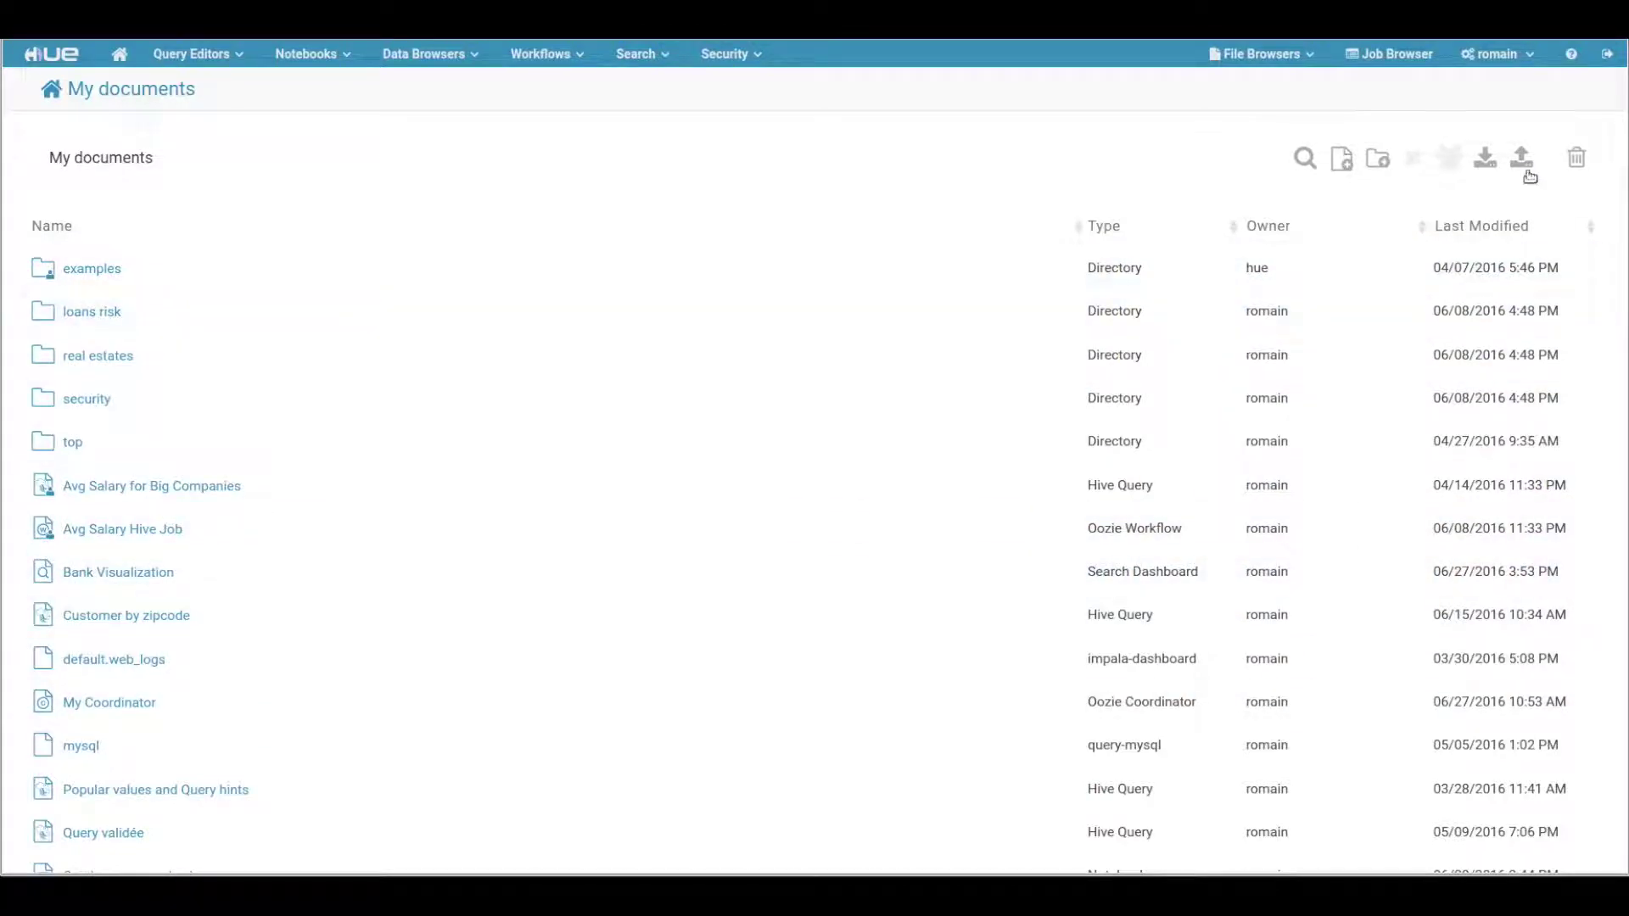
Step: Create a new Hive query document and filter the bank database's tables by "trans"
left_click(1346, 172)
left_click(1397, 197)
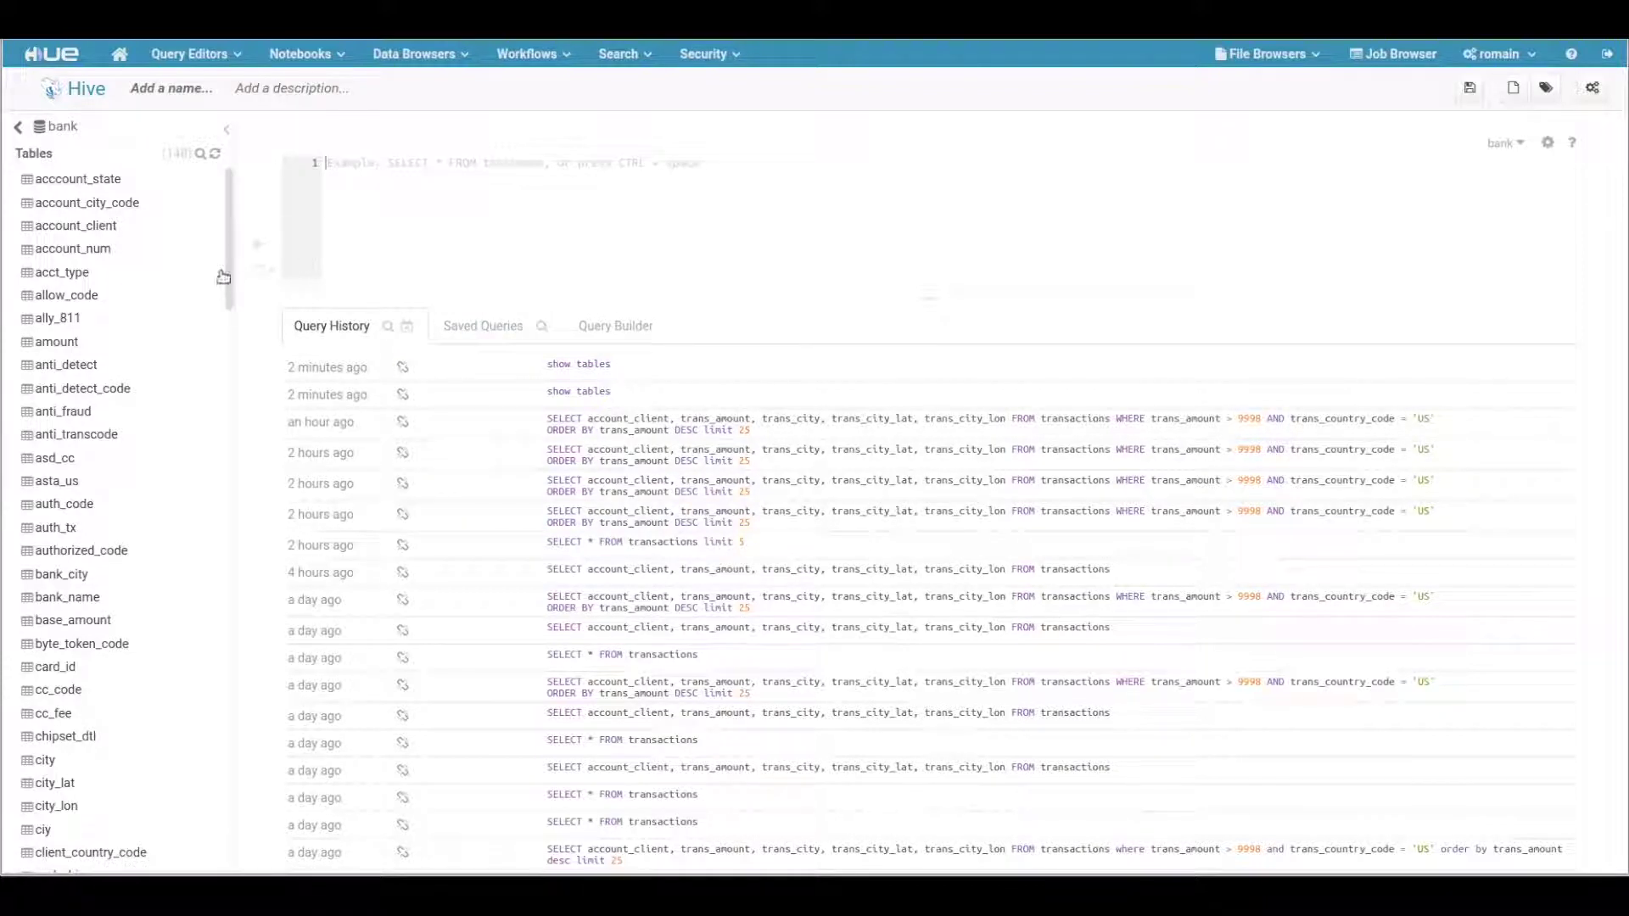
scroll(114, 369, "down", 5)
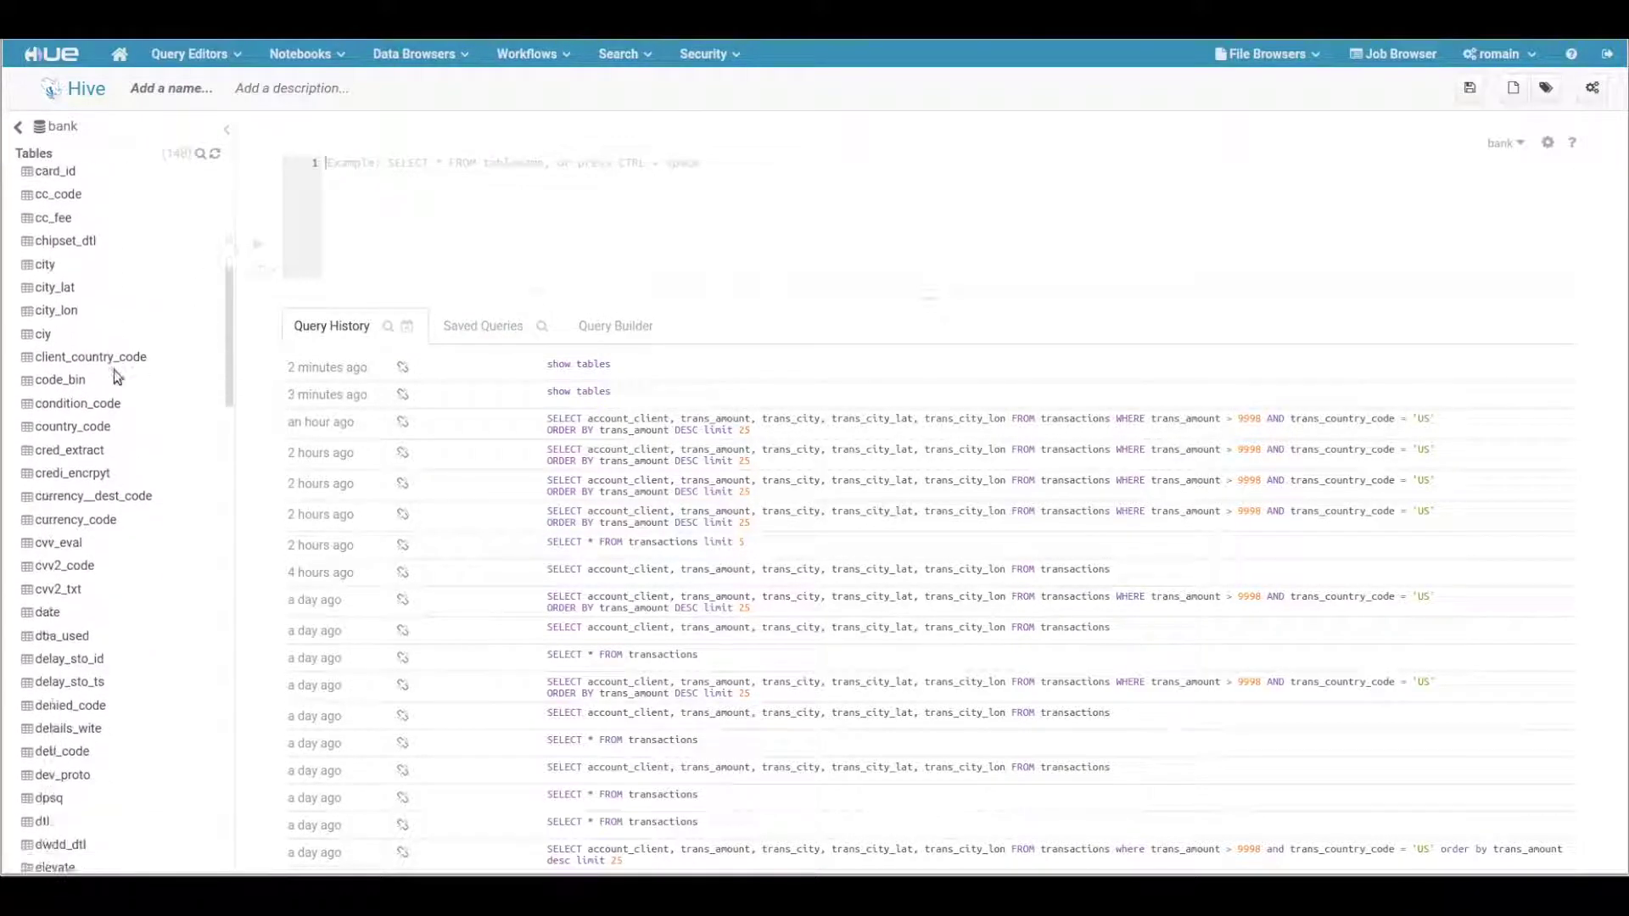
scroll(116, 374, "up", 5)
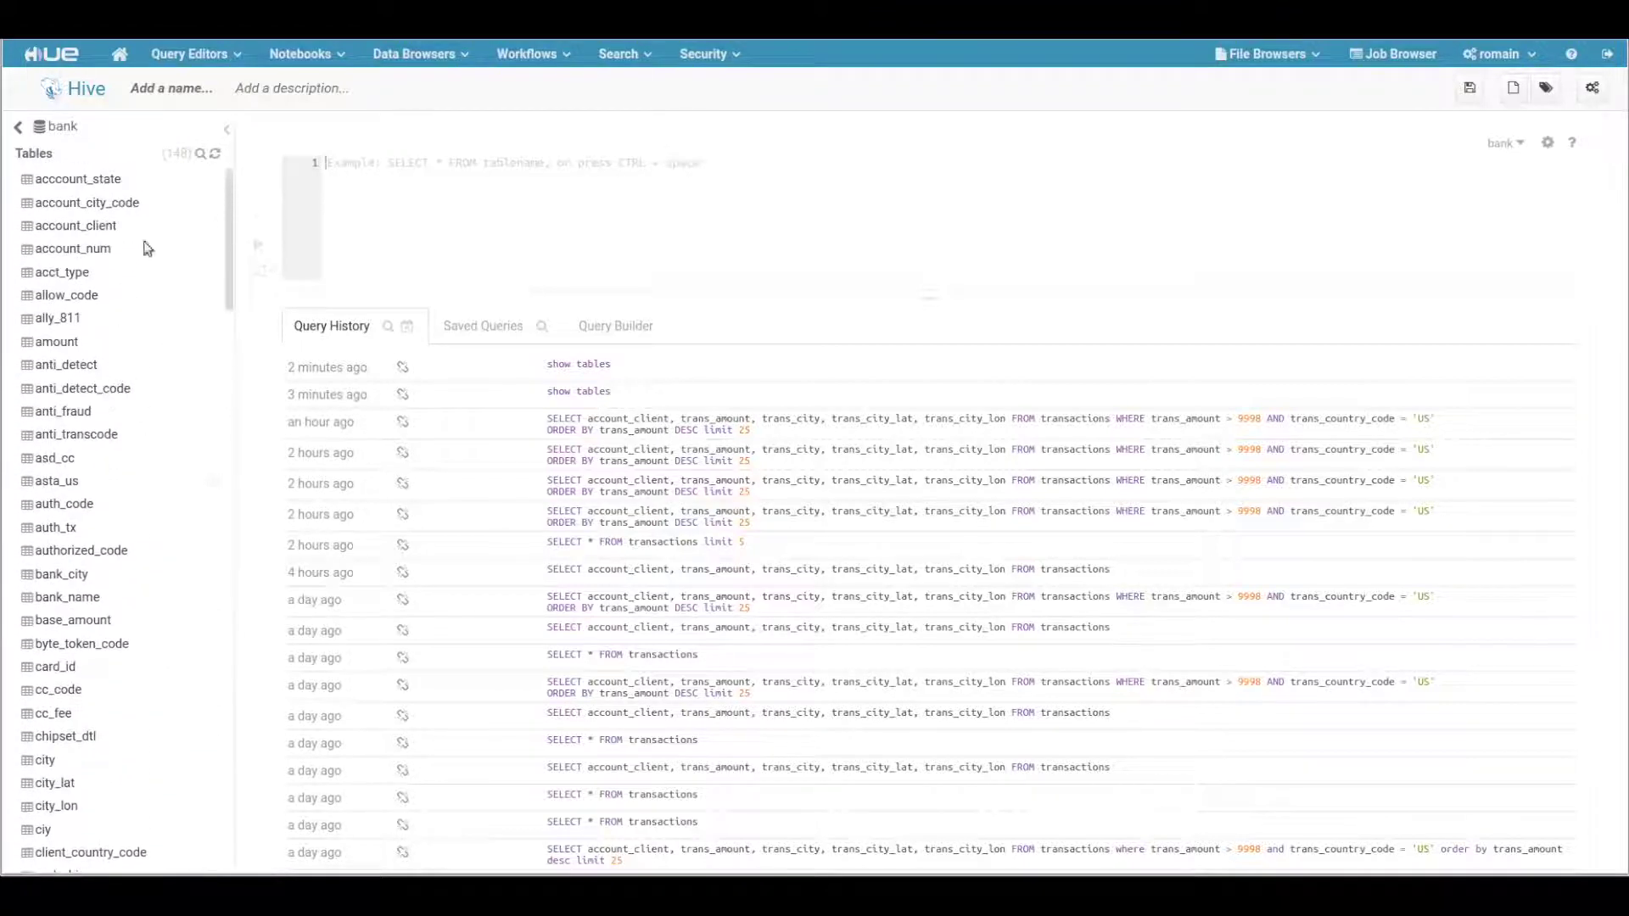
left_click(201, 156)
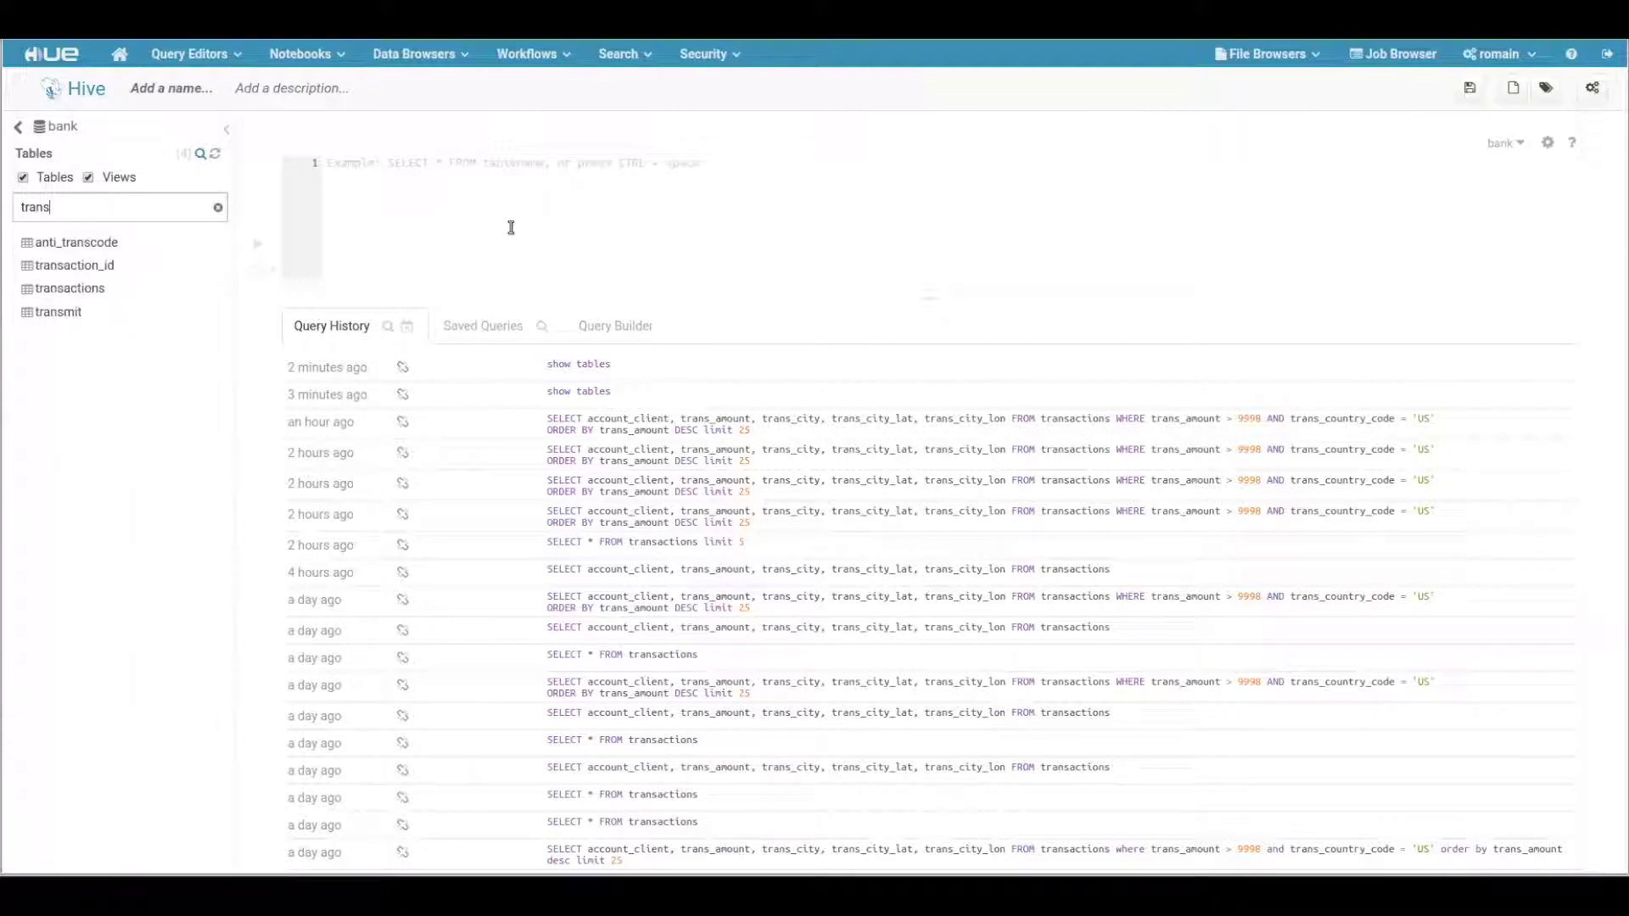
Step: Expand the transaction_id and transactions tables and look through their columns
left_click(71, 268)
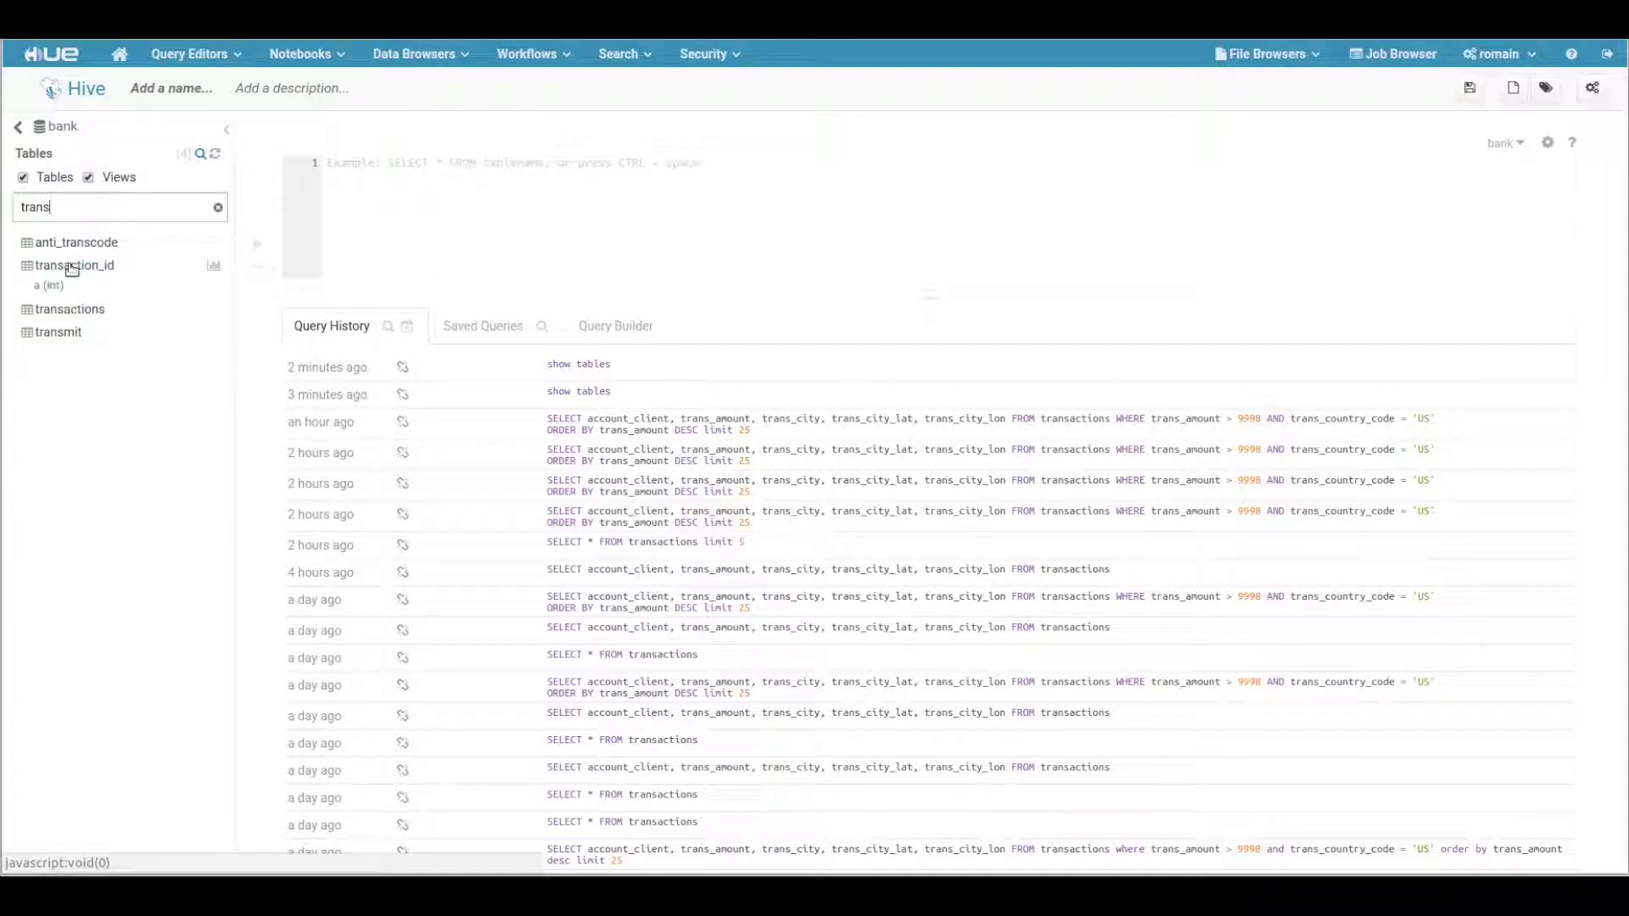
left_click(59, 313)
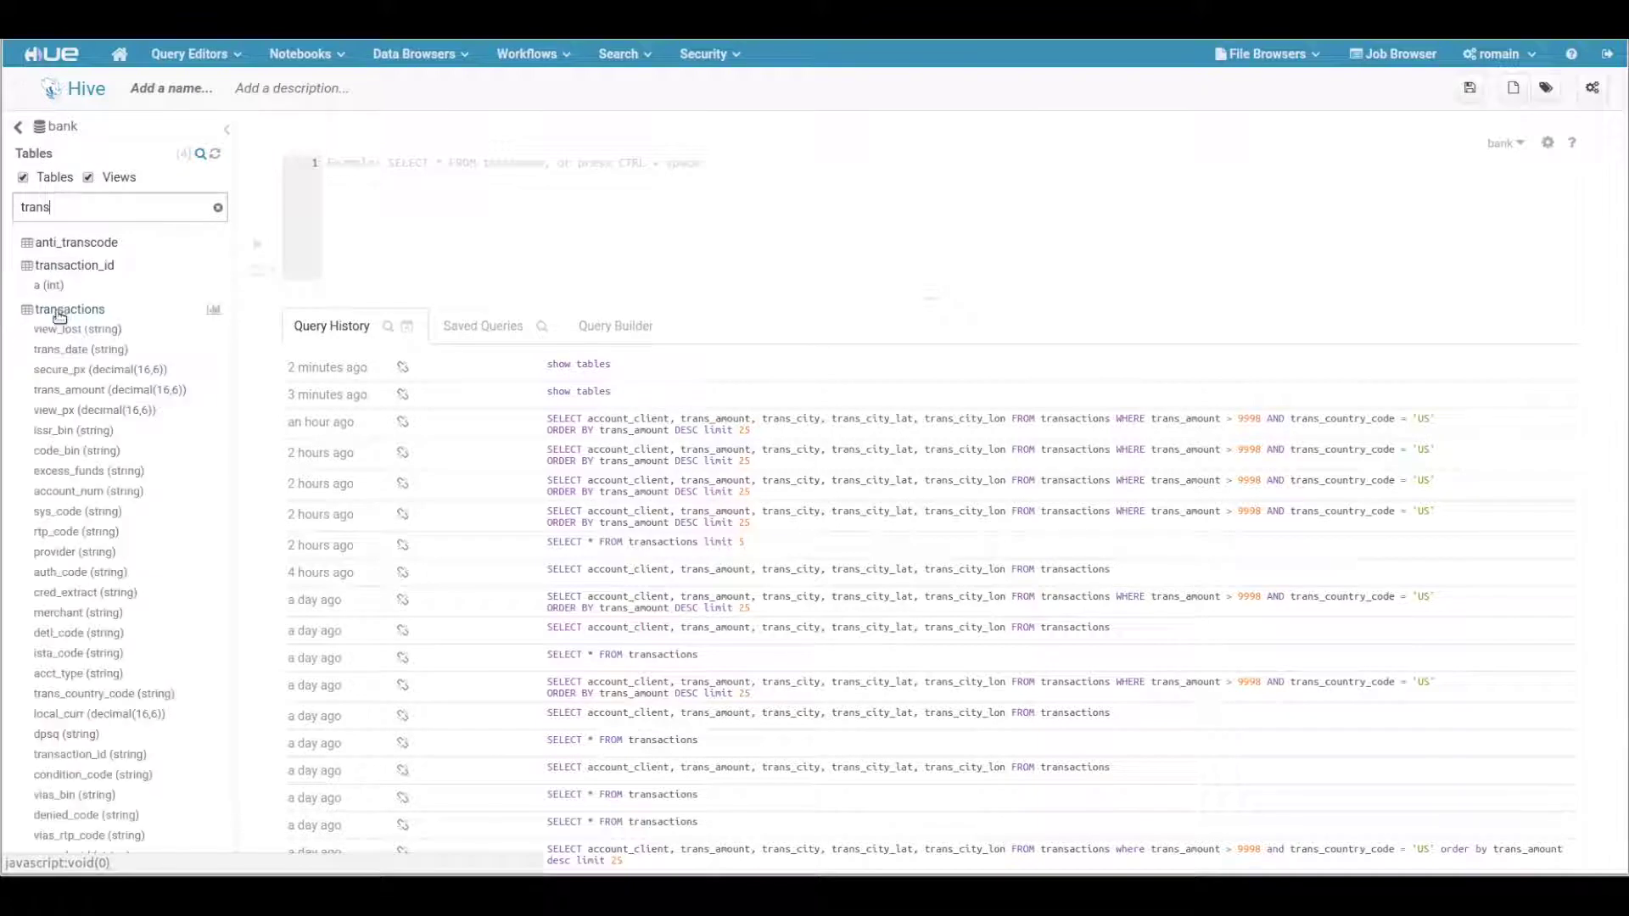
scroll(85, 405, "down", 3)
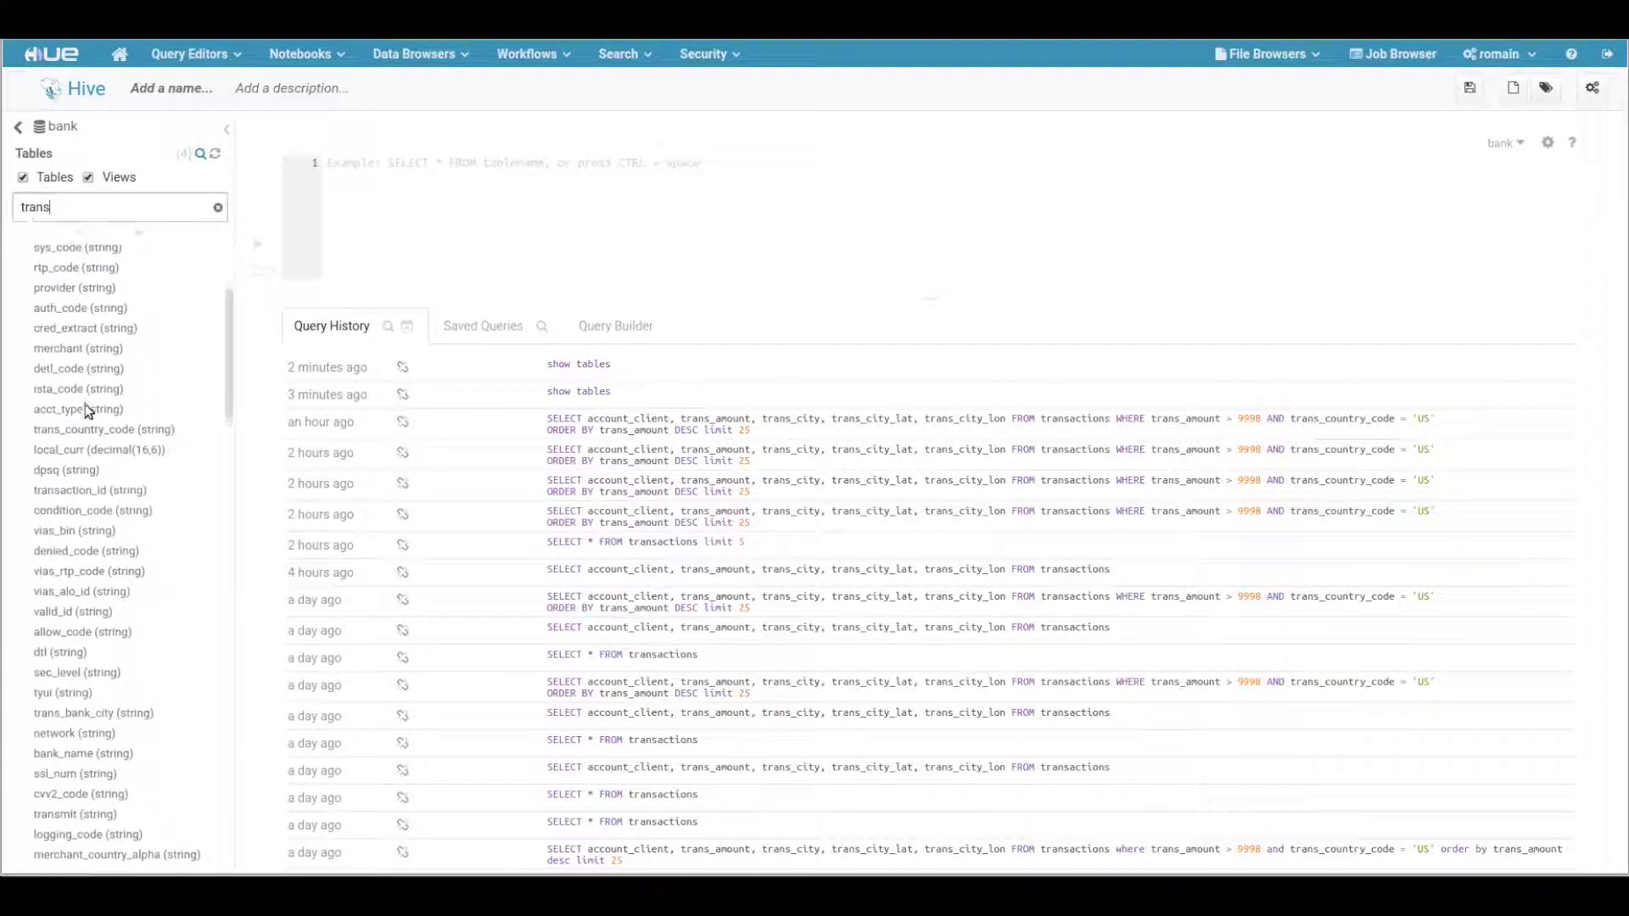
scroll(89, 405, "up", 3)
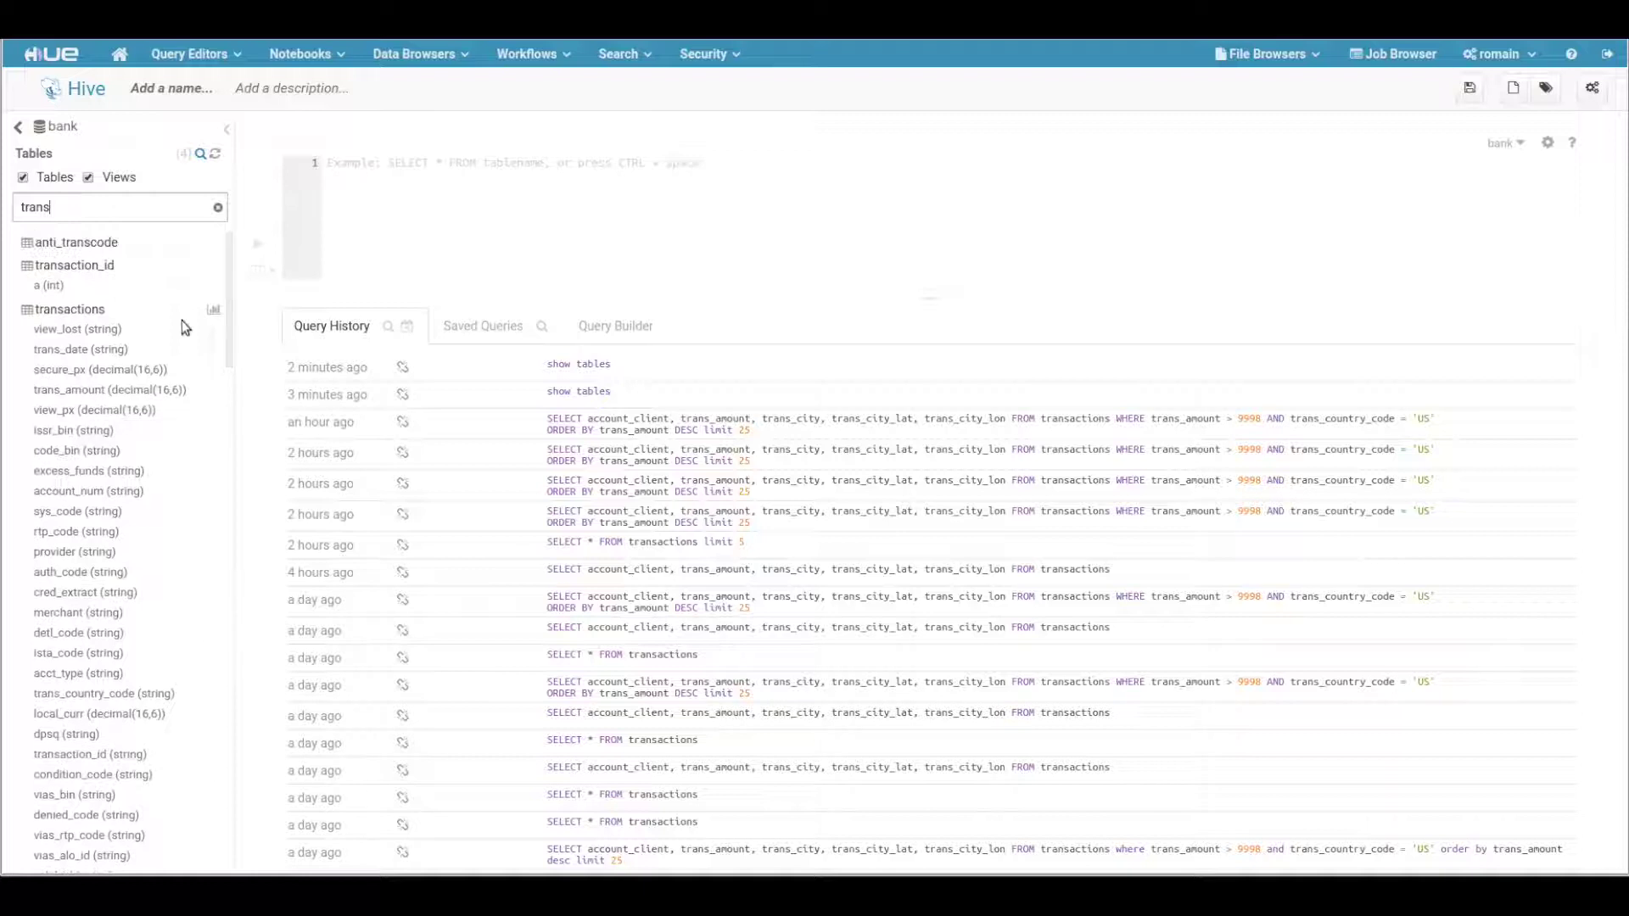
Step: View the sample rows and the analysis statistics of the transactions table, and close the preview
left_click(214, 313)
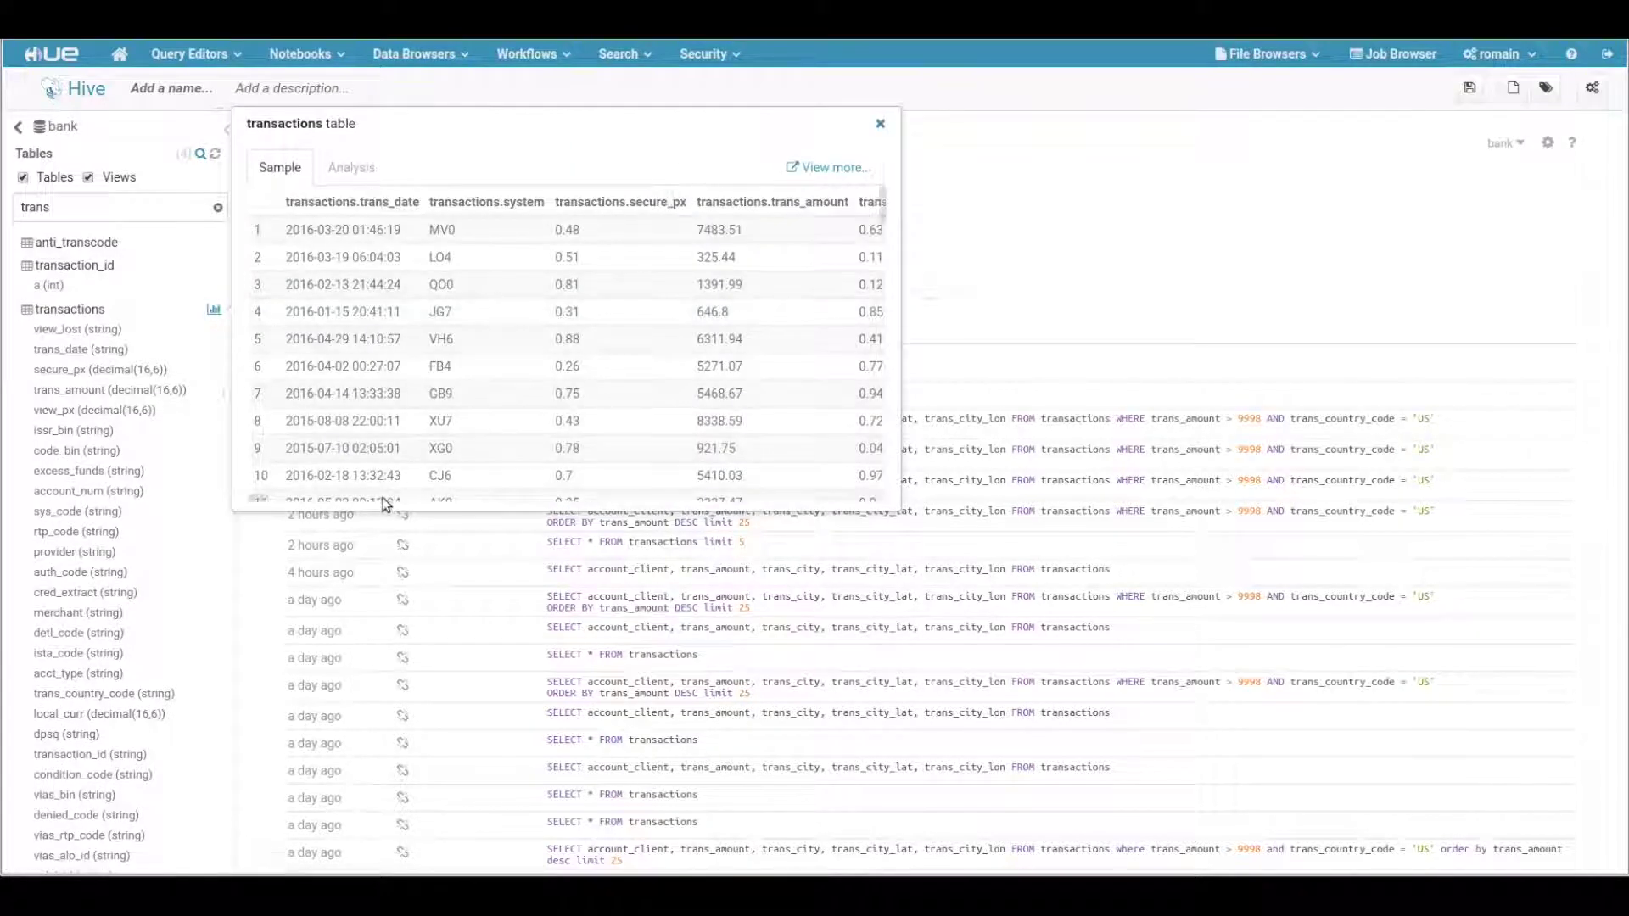
mouse_move(258, 497)
left_mouse_down()
mouse_move(299, 498)
mouse_move(258, 496)
left_mouse_up()
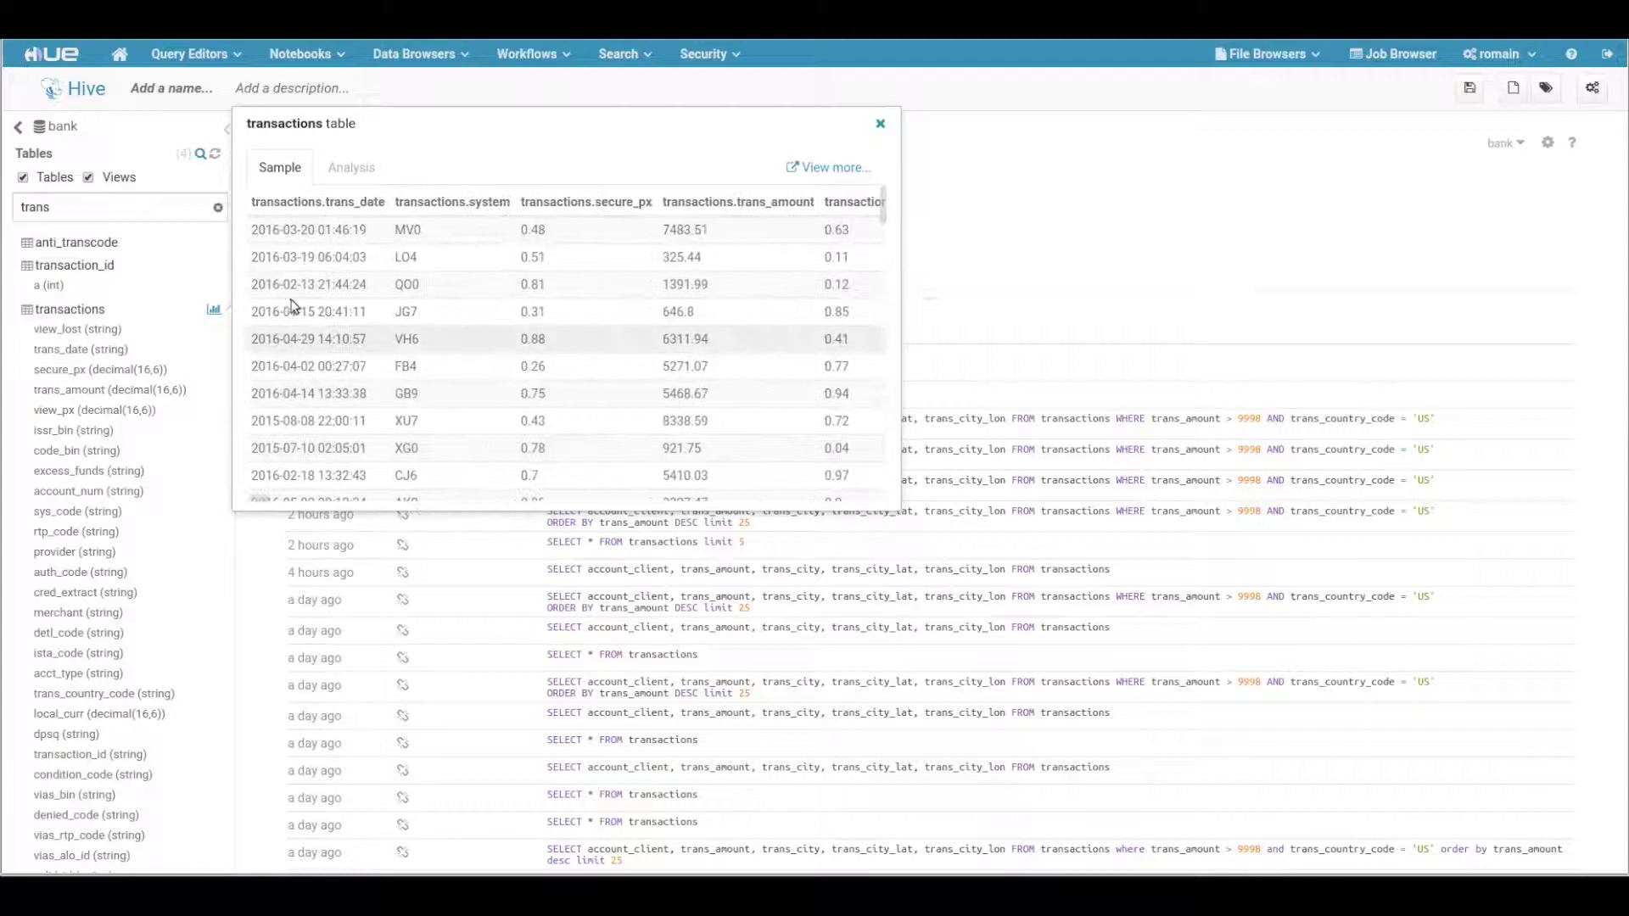
left_click(348, 168)
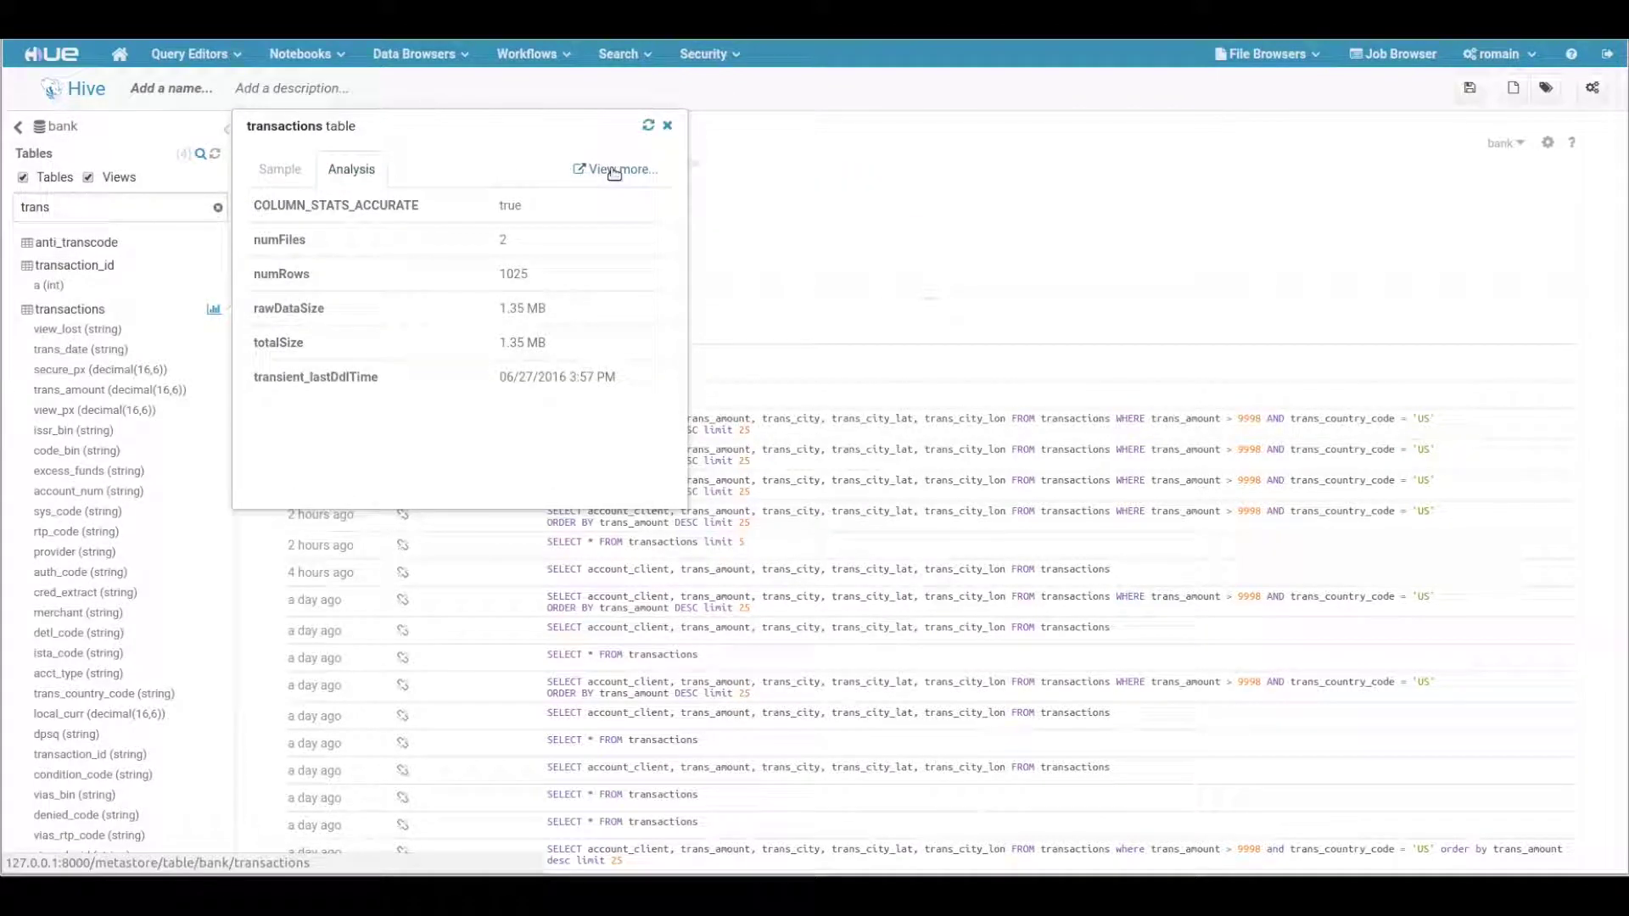
left_click(670, 129)
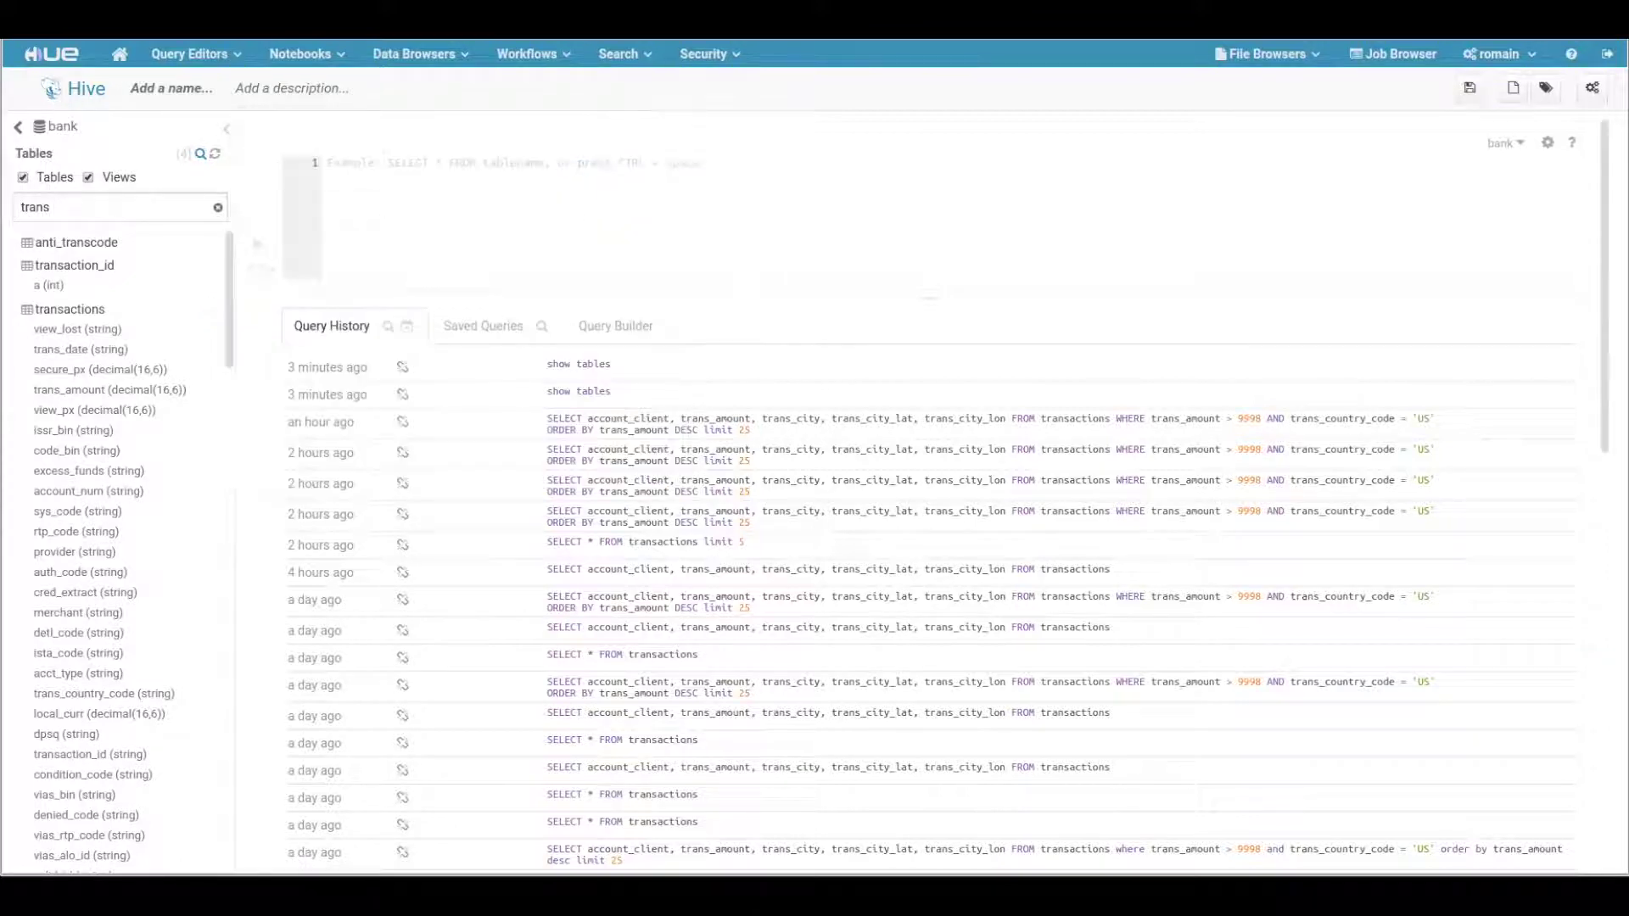
Step: Insert a SELECT * FROM transactions query from the transactions table into the editor and run it
left_click_drag(69, 309, 481, 206)
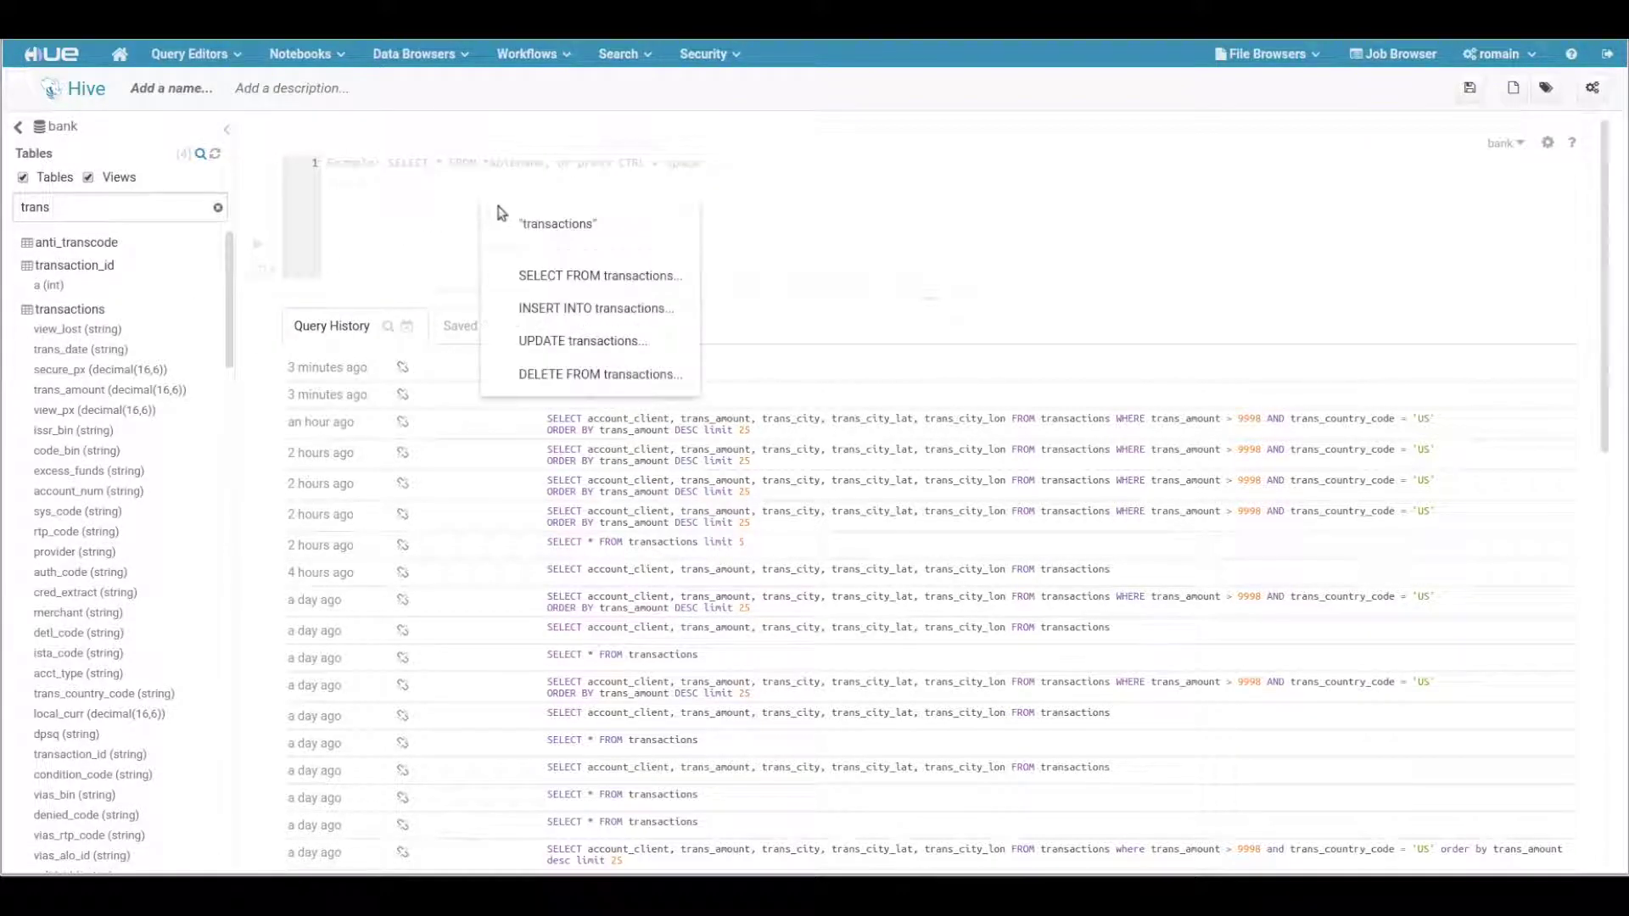
left_click(611, 285)
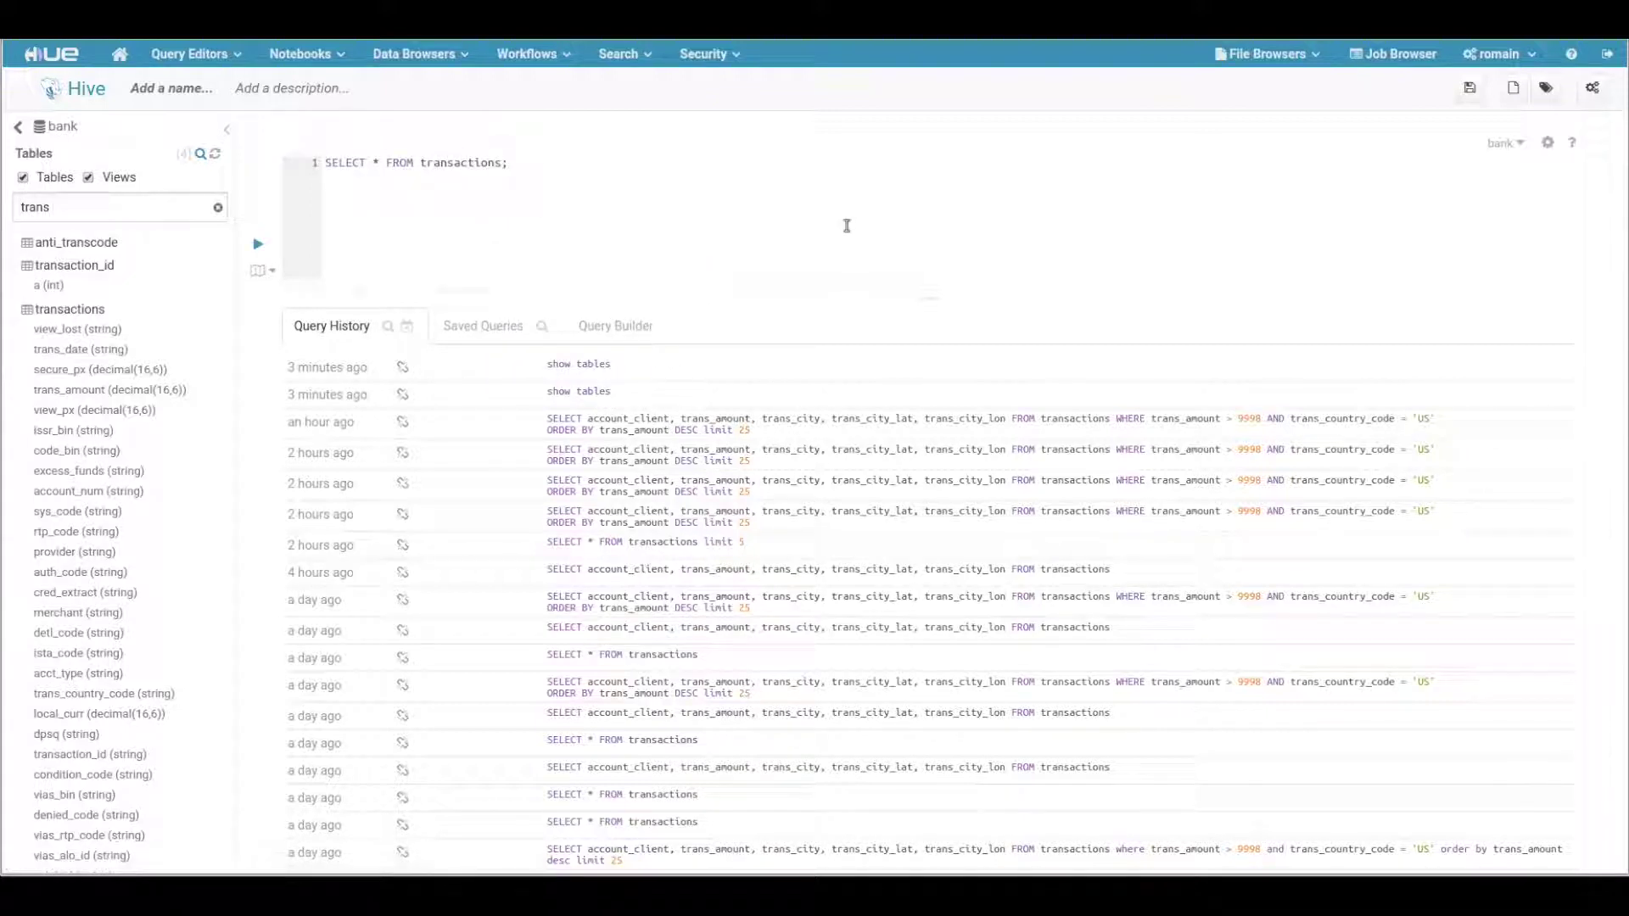
key("ctrl+Return")
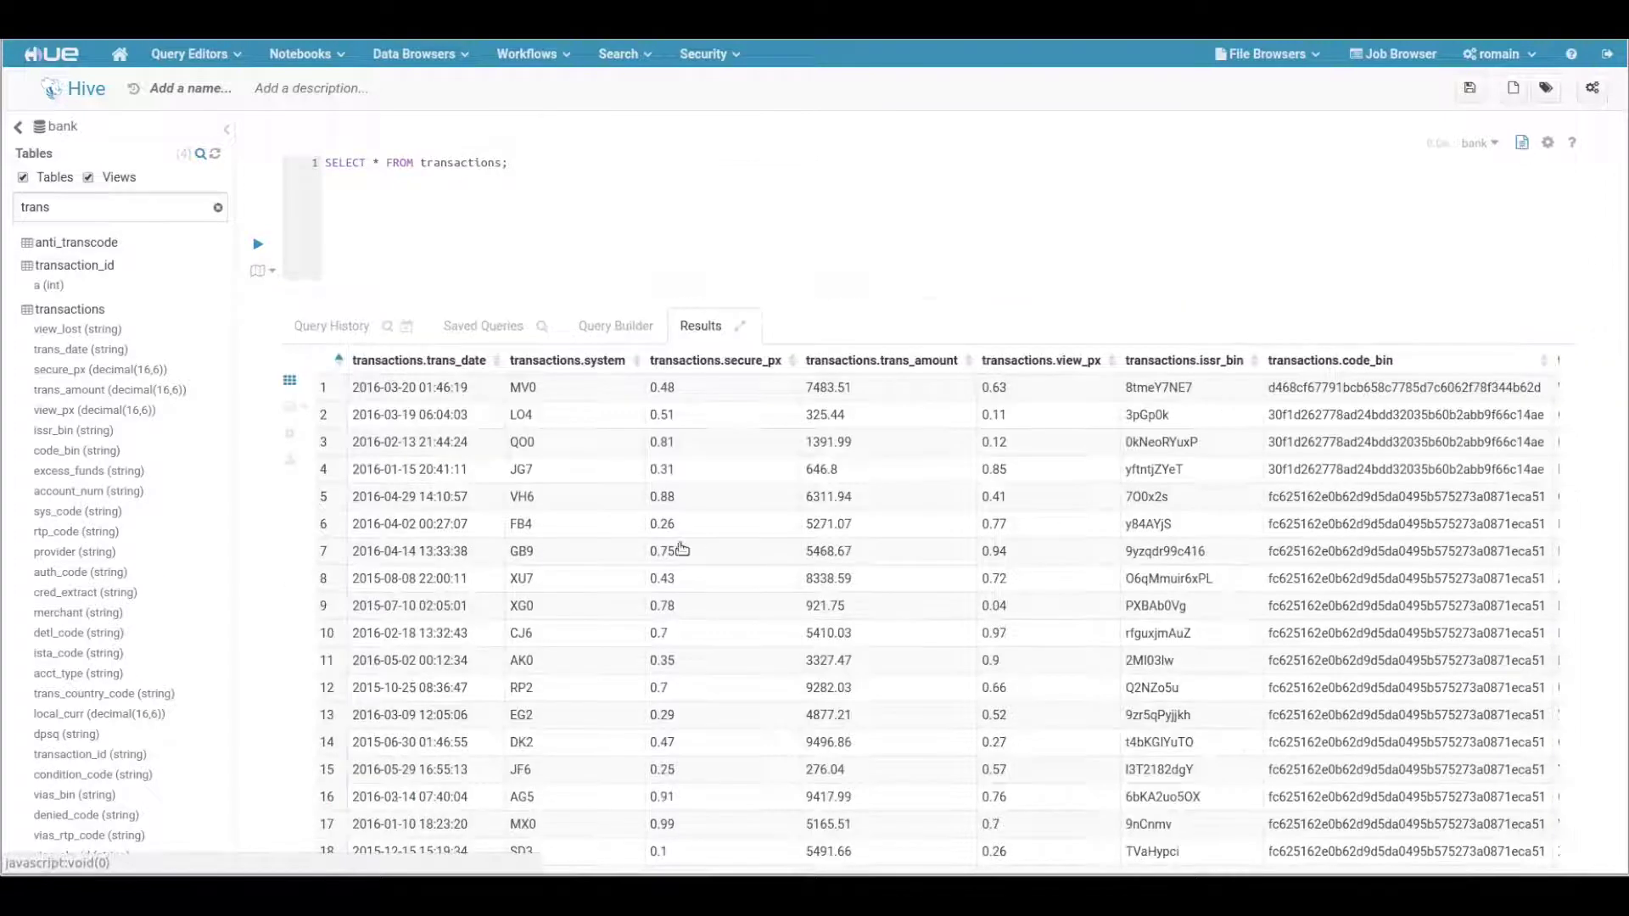
Step: Expand the query results to full screen and examine the returned transaction rows
scroll(682, 550, "down", 2)
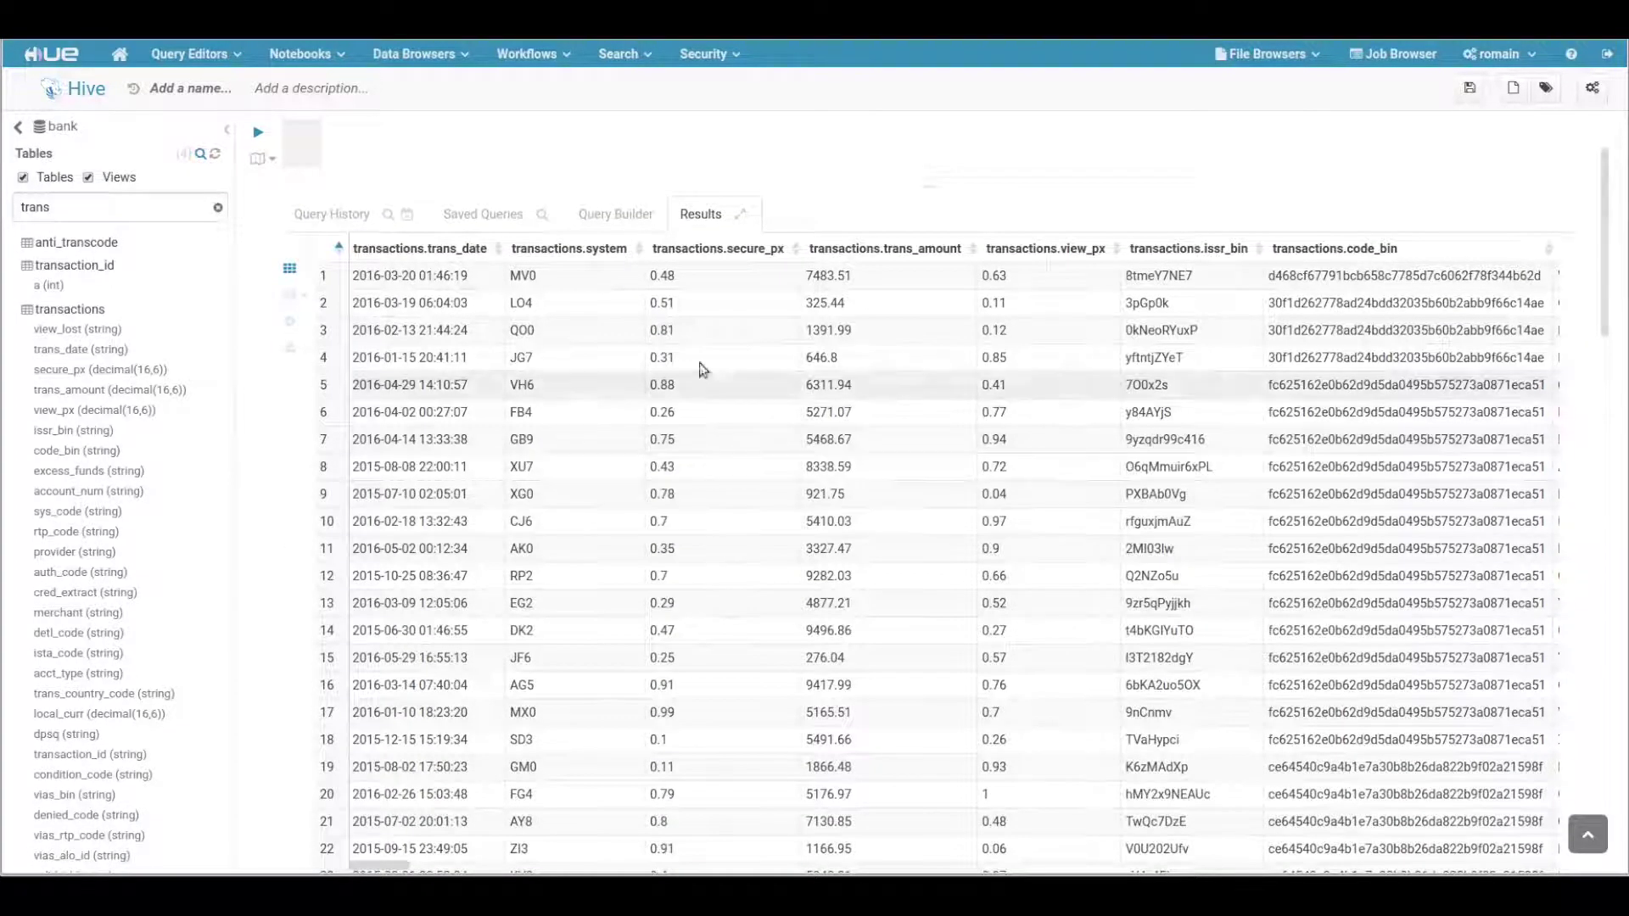
scroll(738, 372, "down", 2)
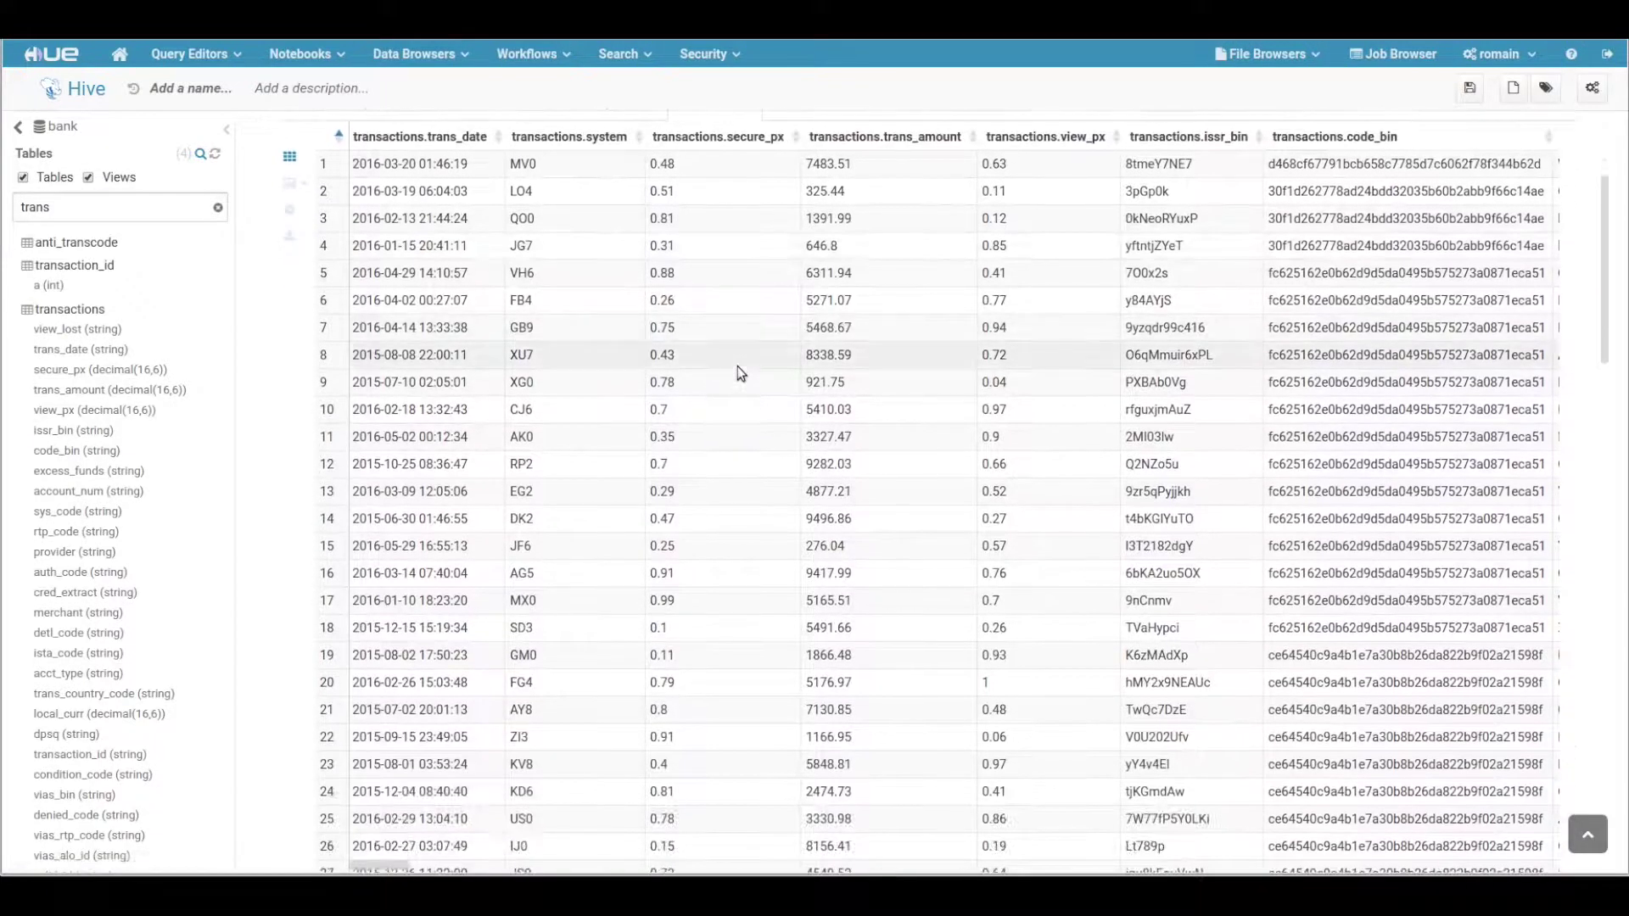
scroll(738, 364, "up", 1)
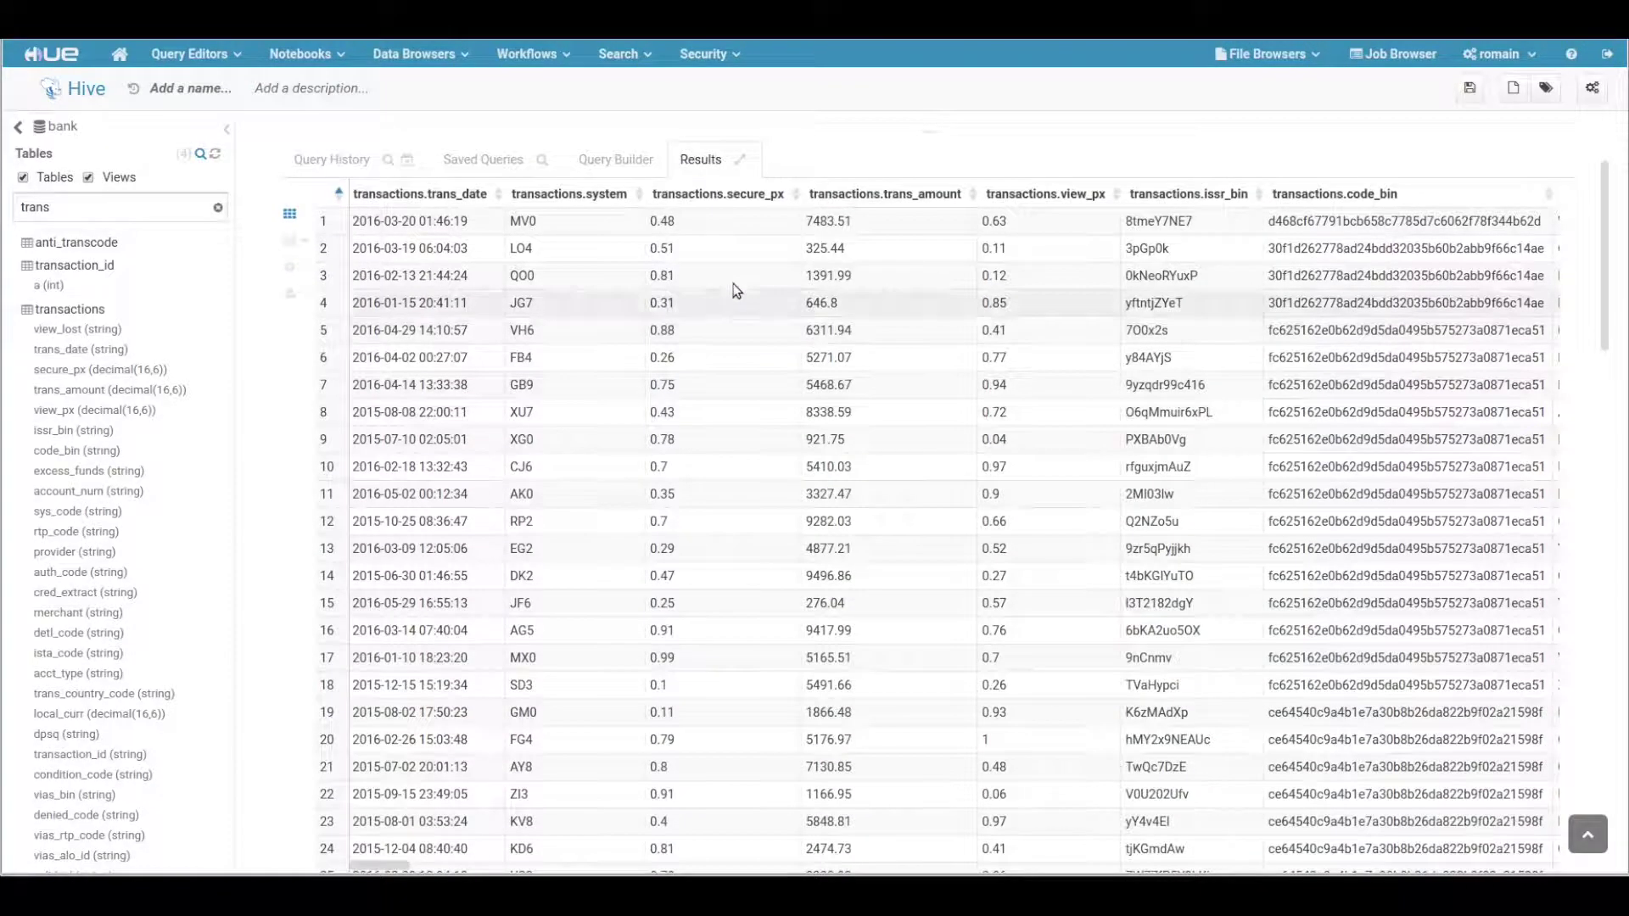
left_click(741, 162)
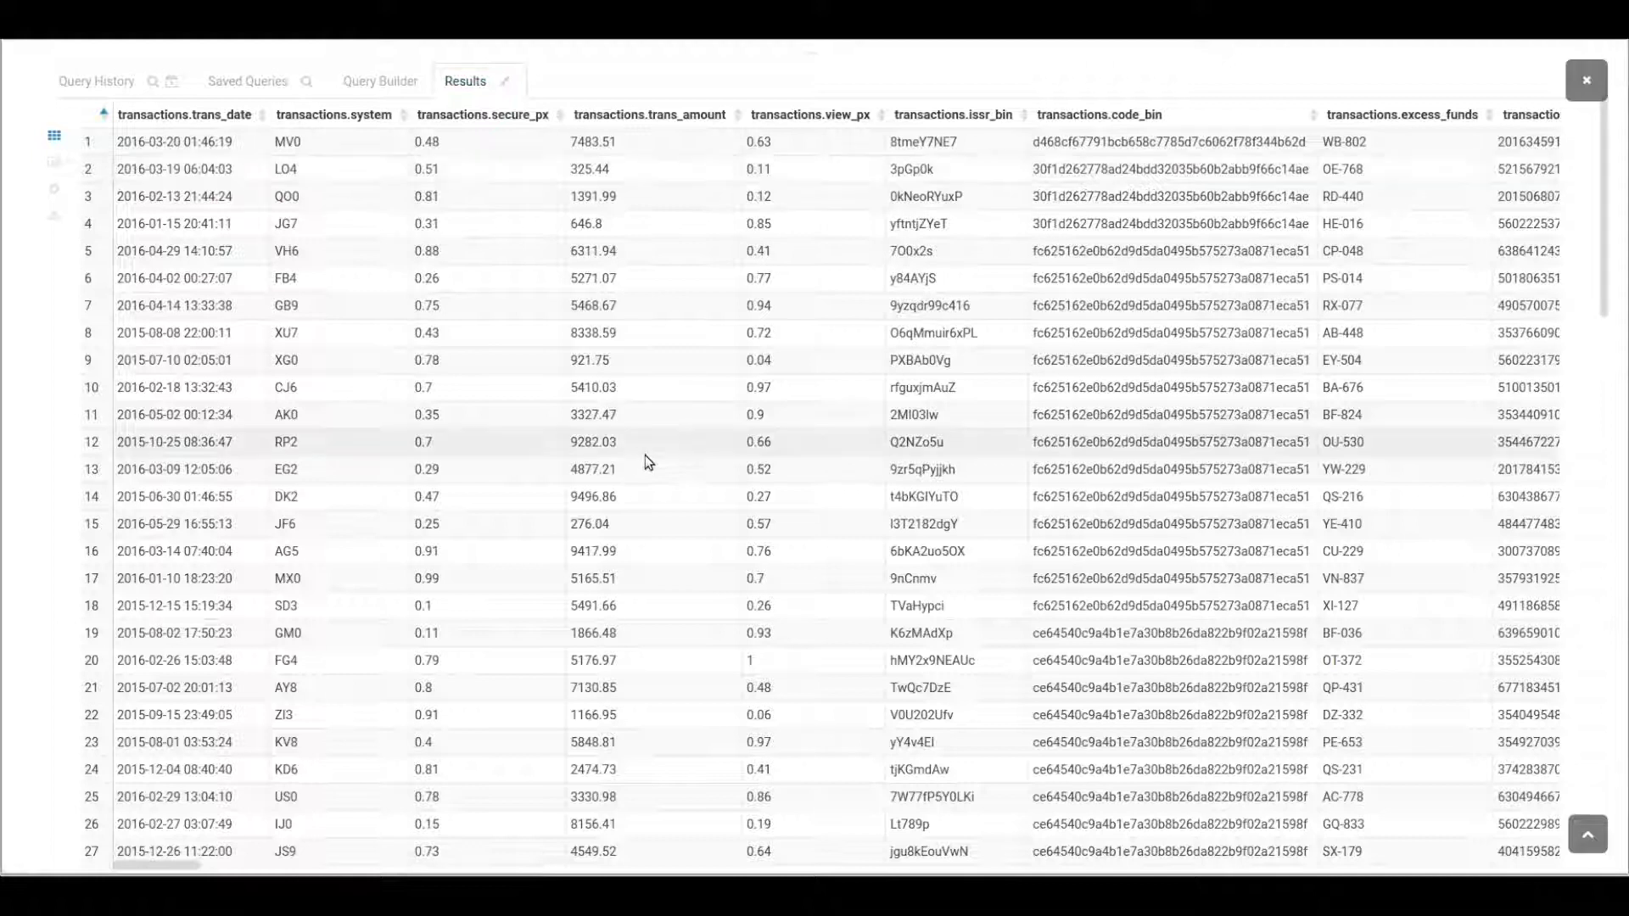
scroll(645, 455, "down", 3)
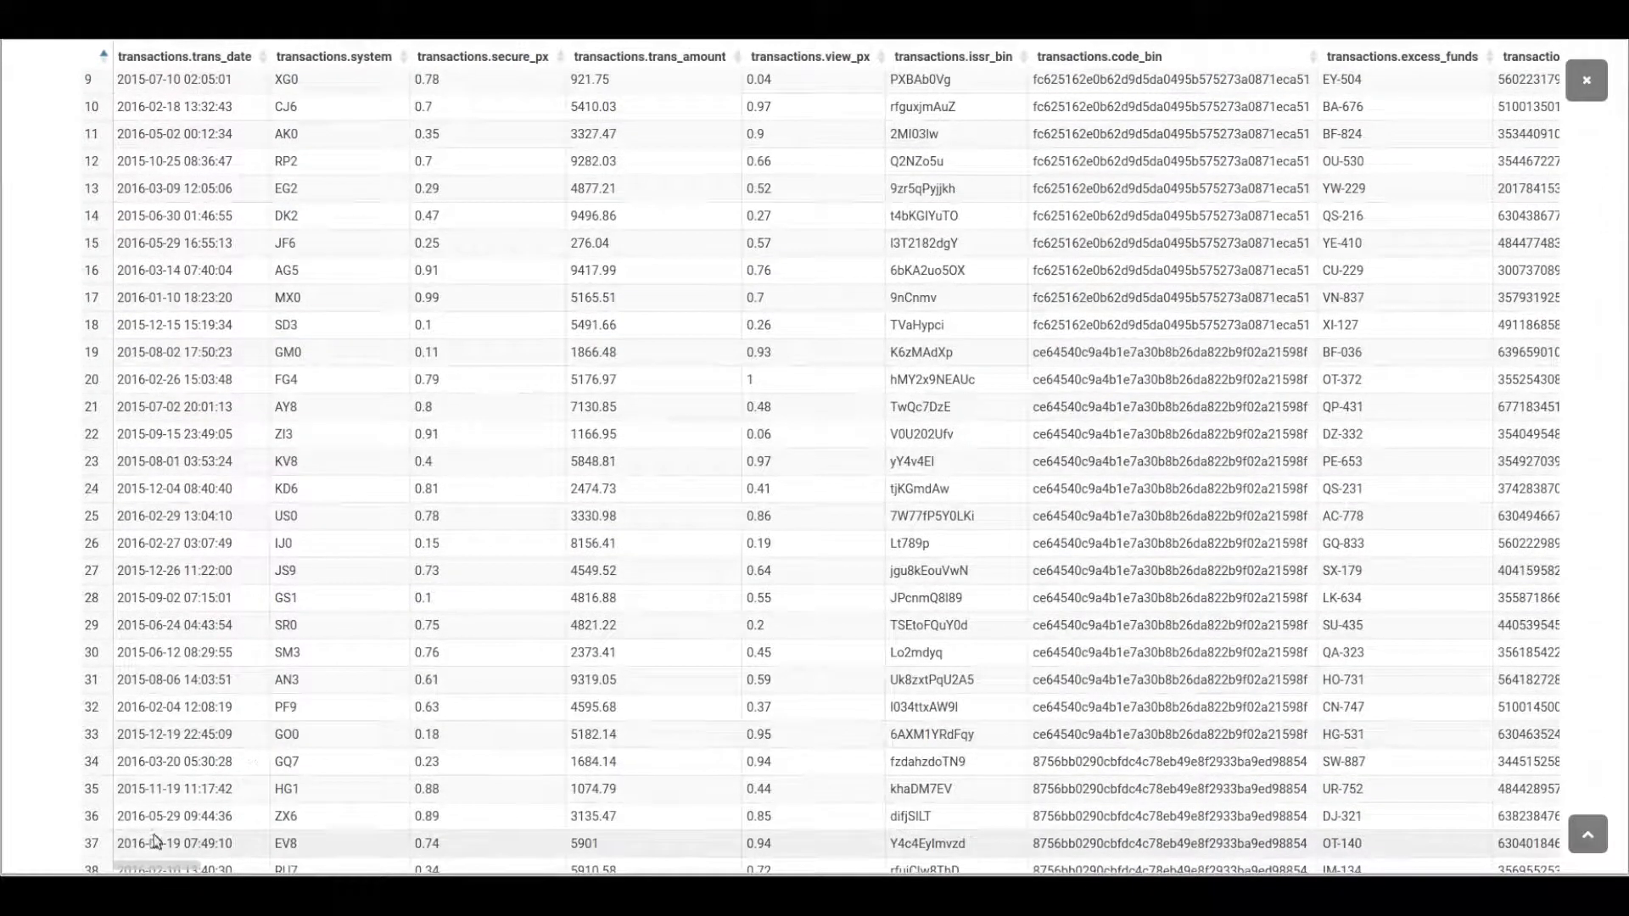
left_click_drag(187, 870, 145, 870)
scroll(458, 390, "up", 3)
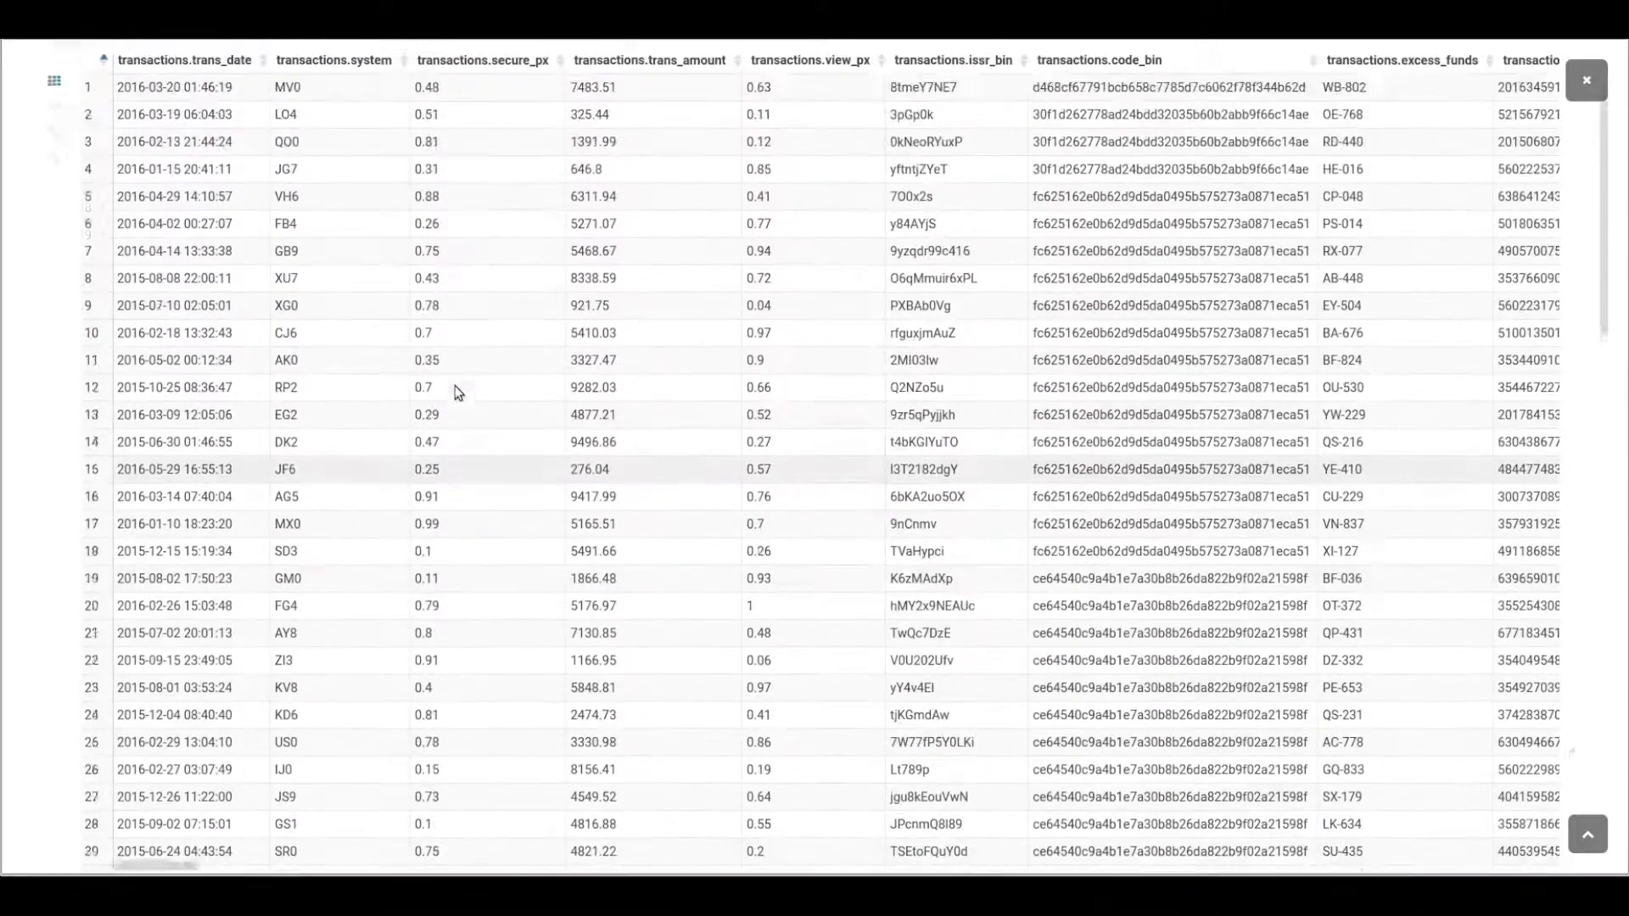
scroll(458, 390, "up", 3)
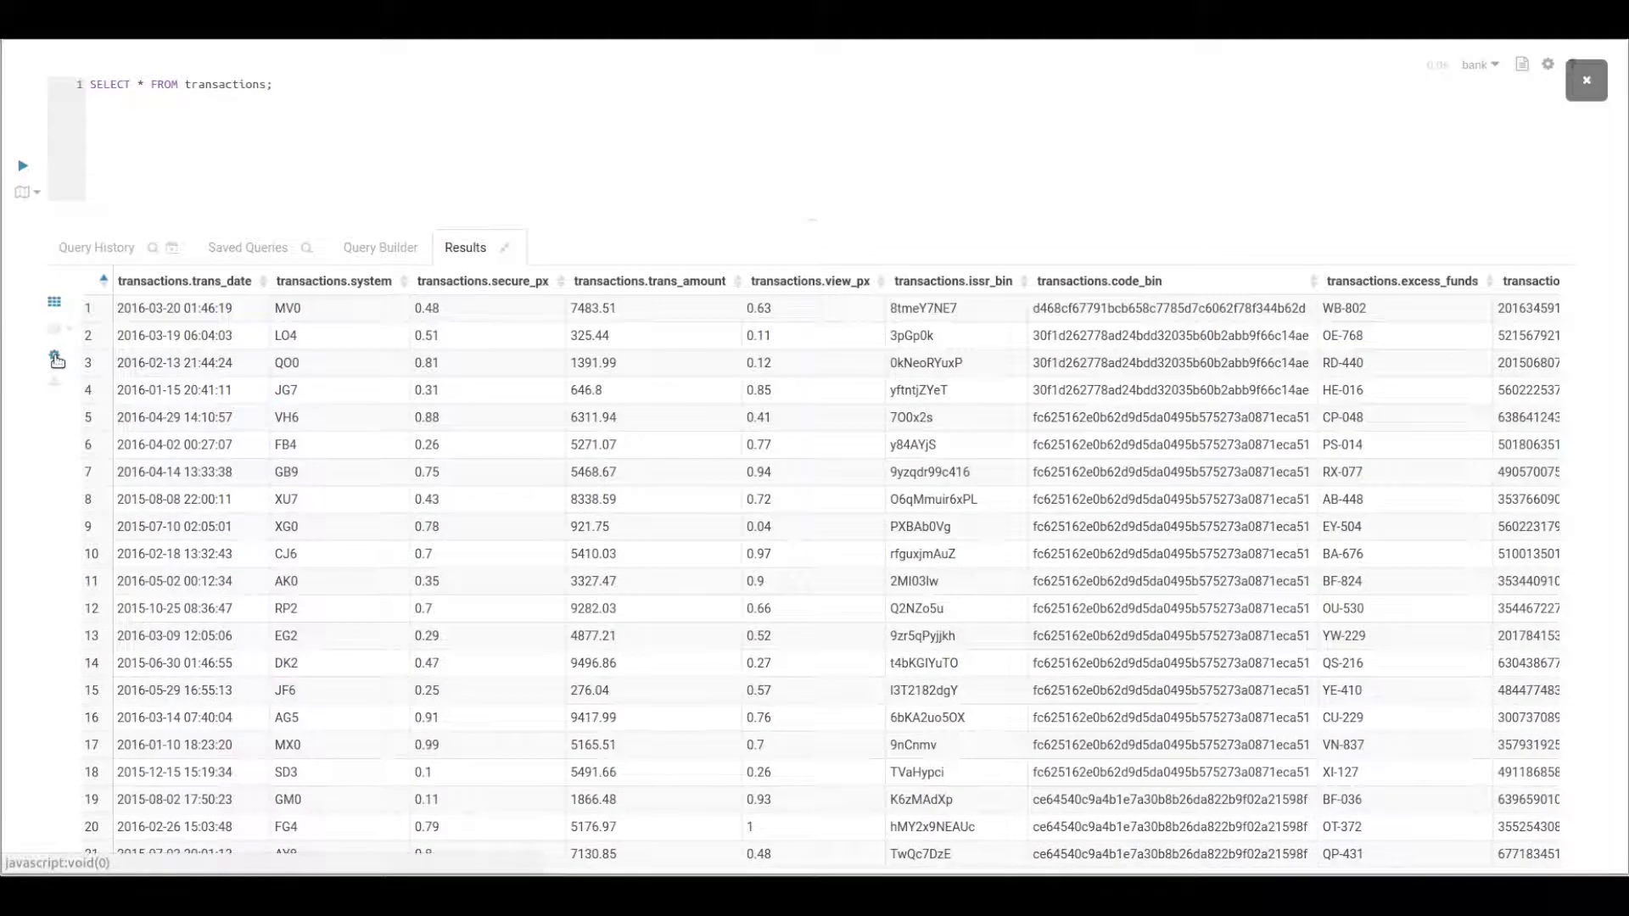
Step: Show the results' column list and hide the transactions.trans_amount column
left_click(55, 360)
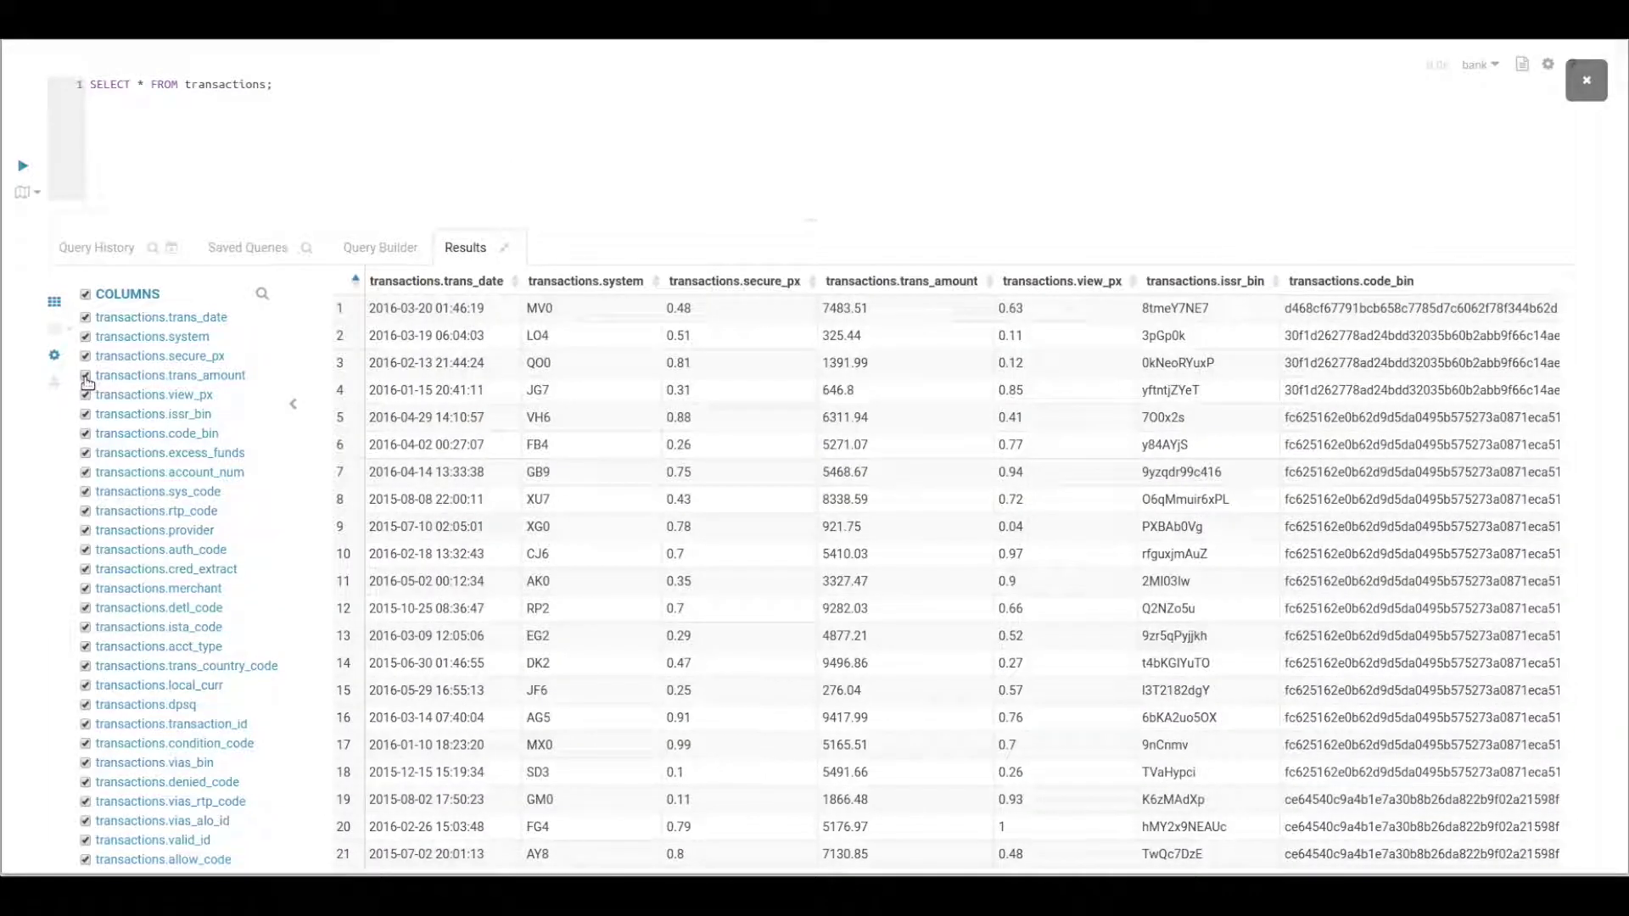
left_click(86, 377)
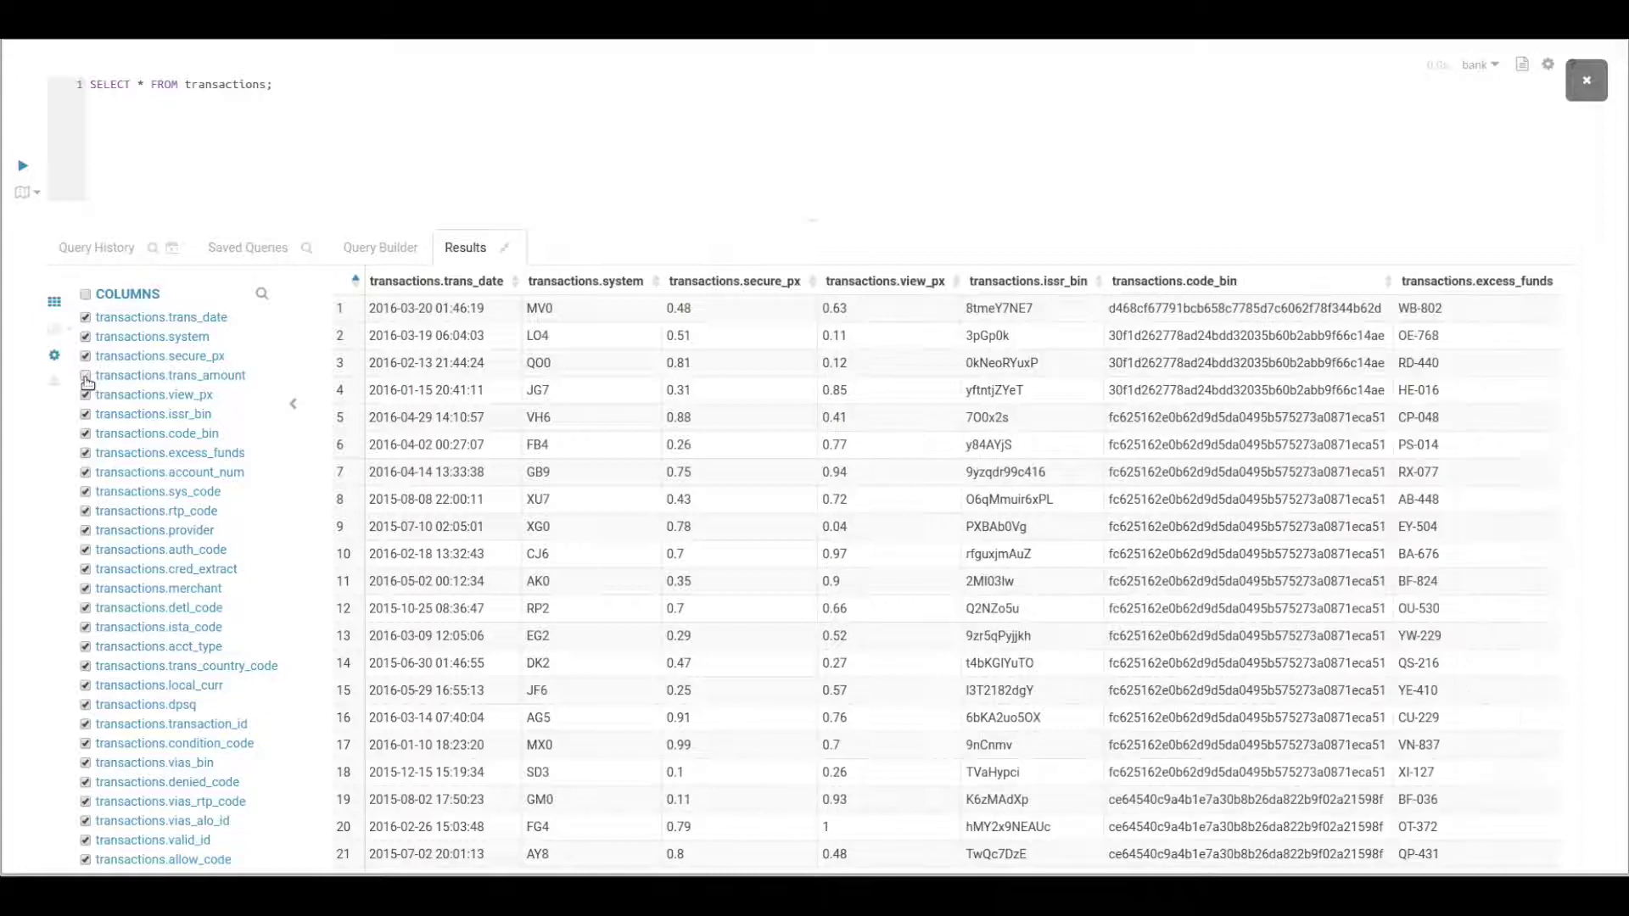
Step: Filter the column list by "city" to locate transactions.trans_city in the results, and clear the filter
left_click(264, 299)
type("c")
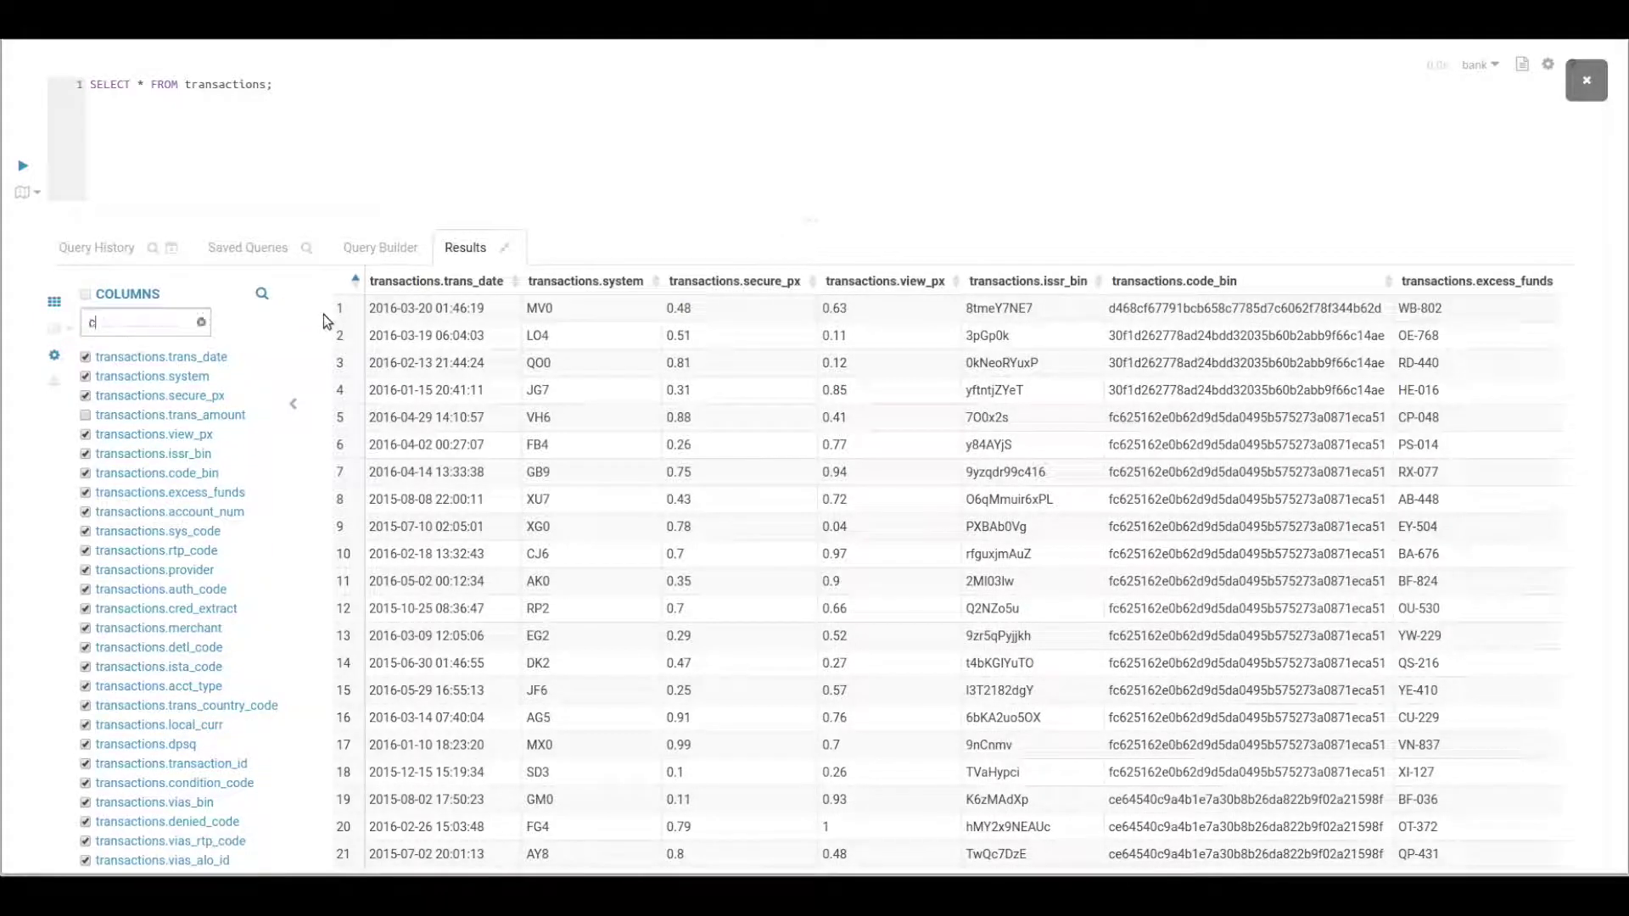
type("ity")
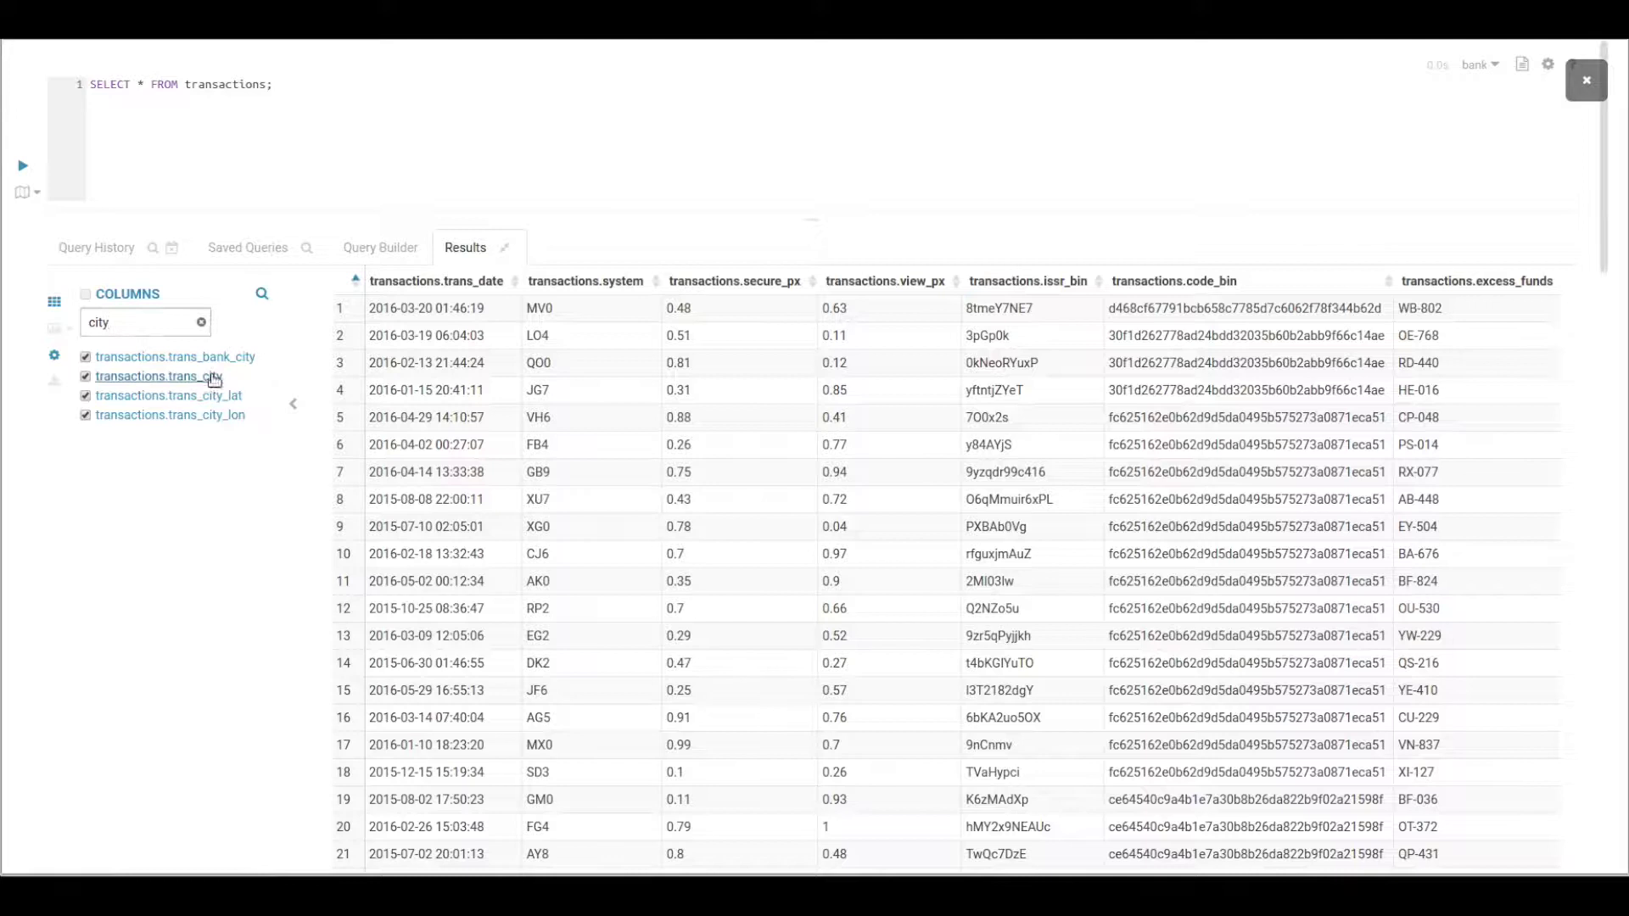
left_click(212, 376)
double_click(134, 320)
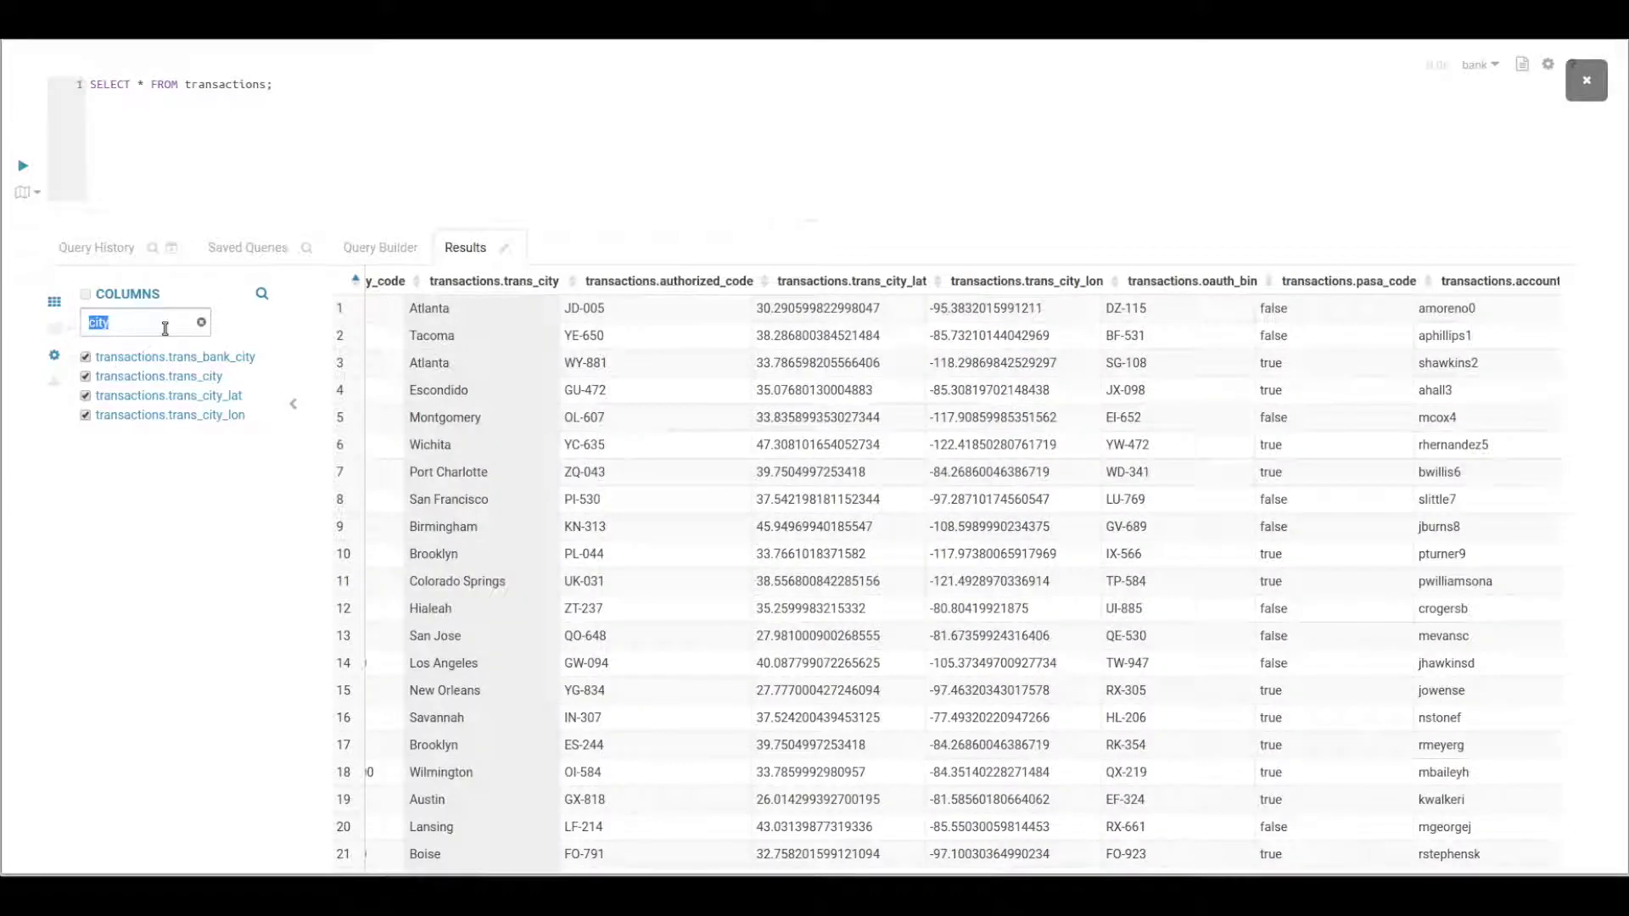
left_click(207, 377)
key("BackSpace")
key("BackSpace")
key("BackSpace")
key("BackSpace")
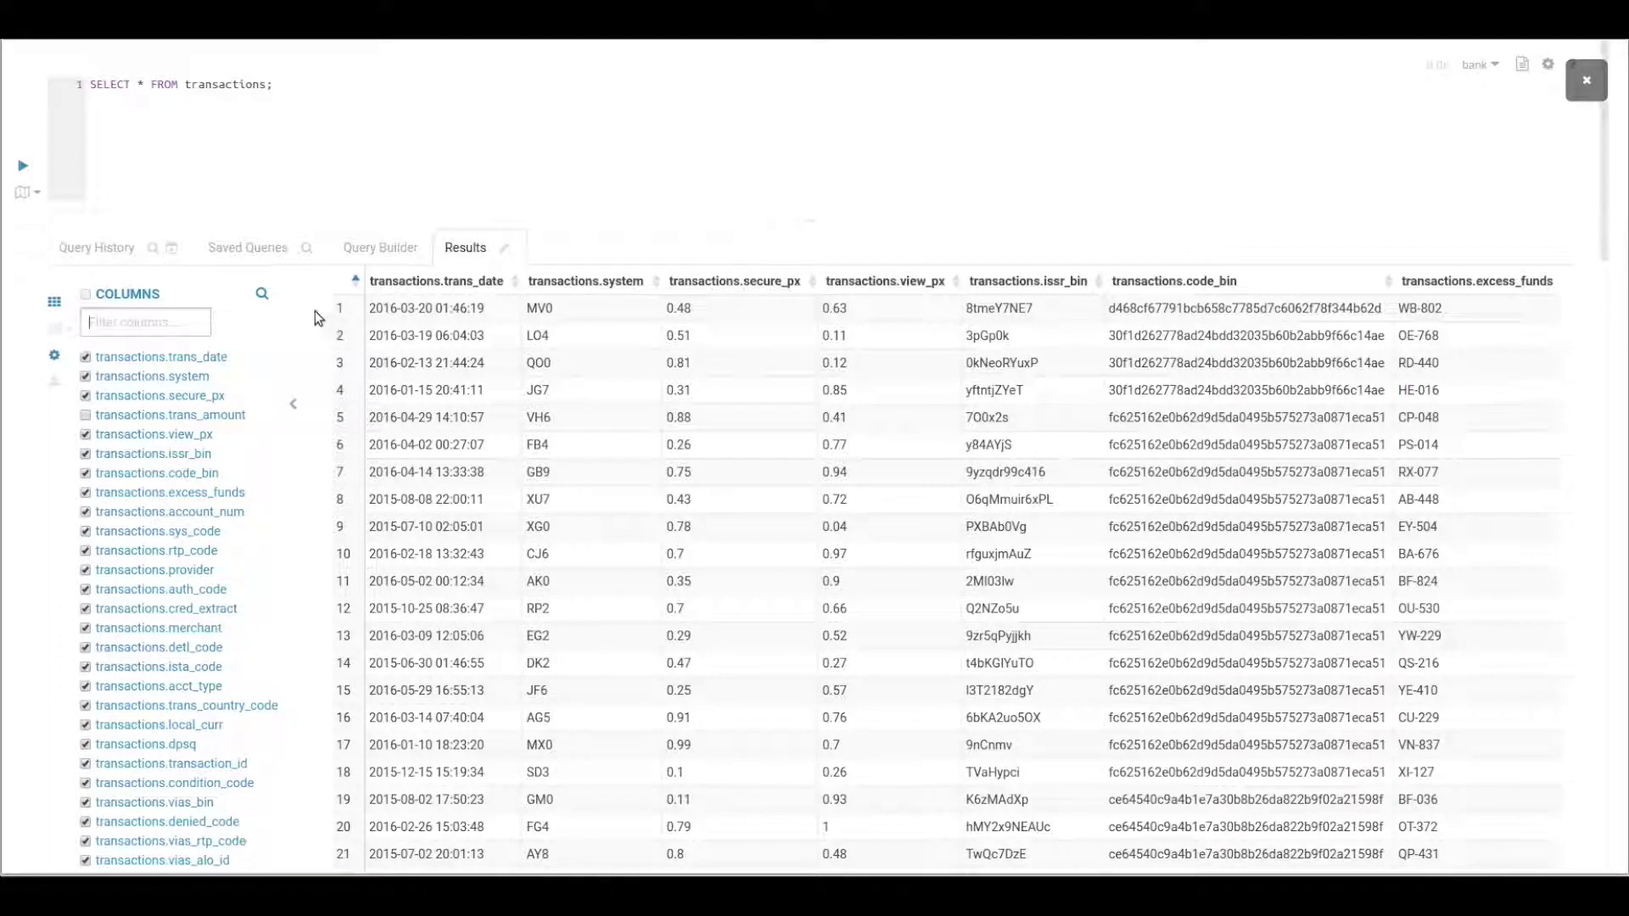
left_click(263, 295)
Step: Replace the asterisk in the SELECT query with the columns account_client, trans_amount and trans_city
type("clie")
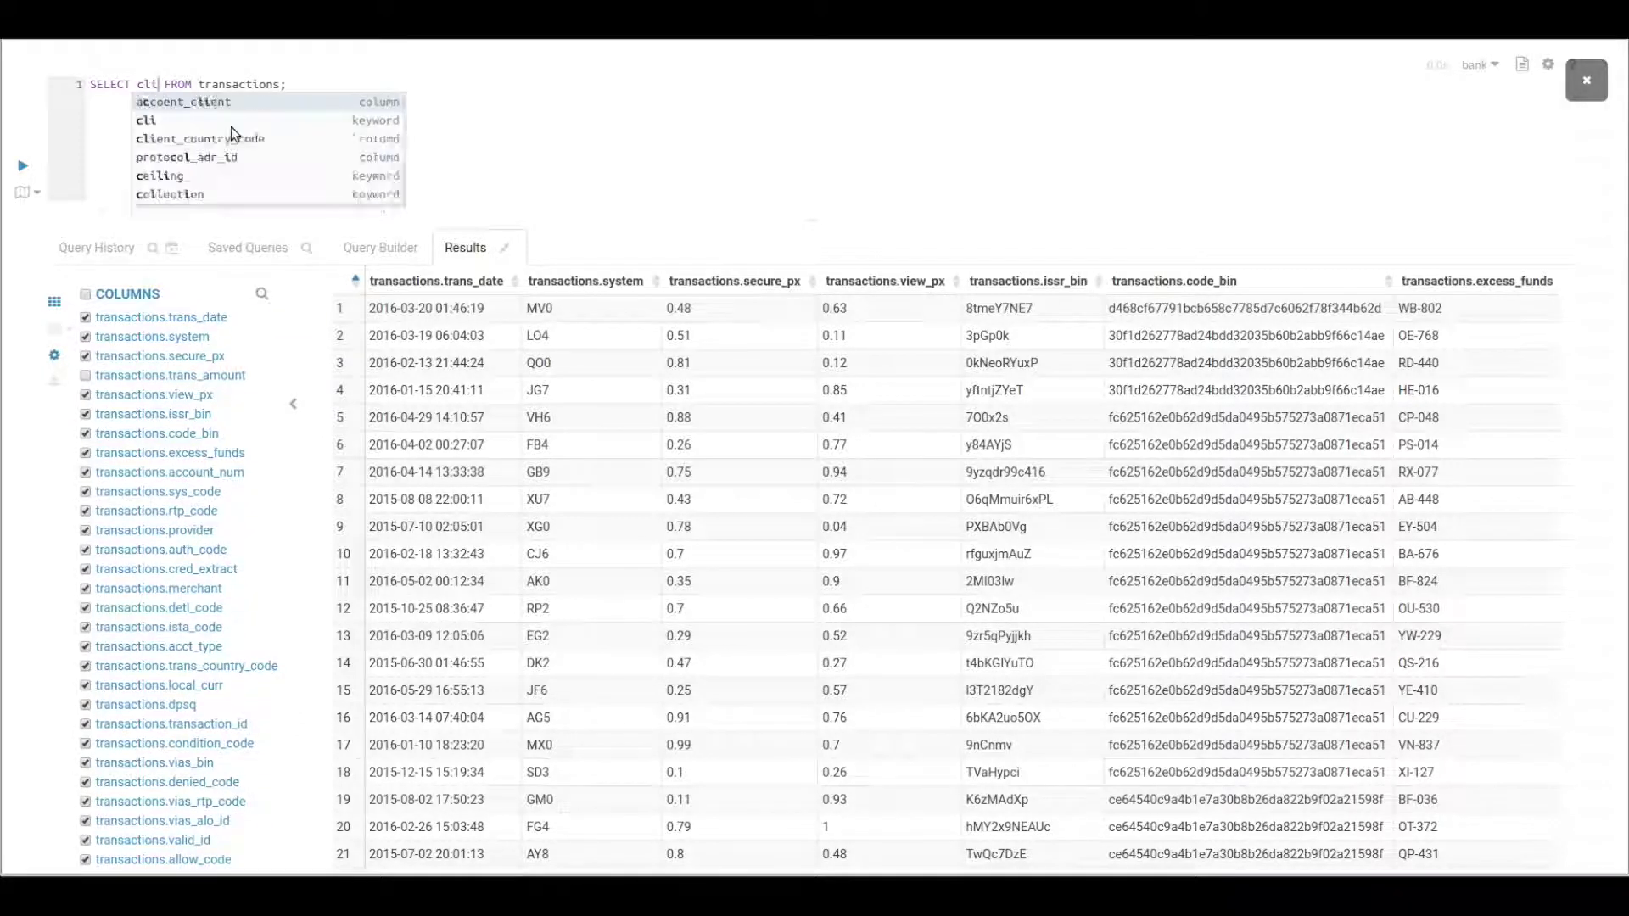
left_click(231, 126)
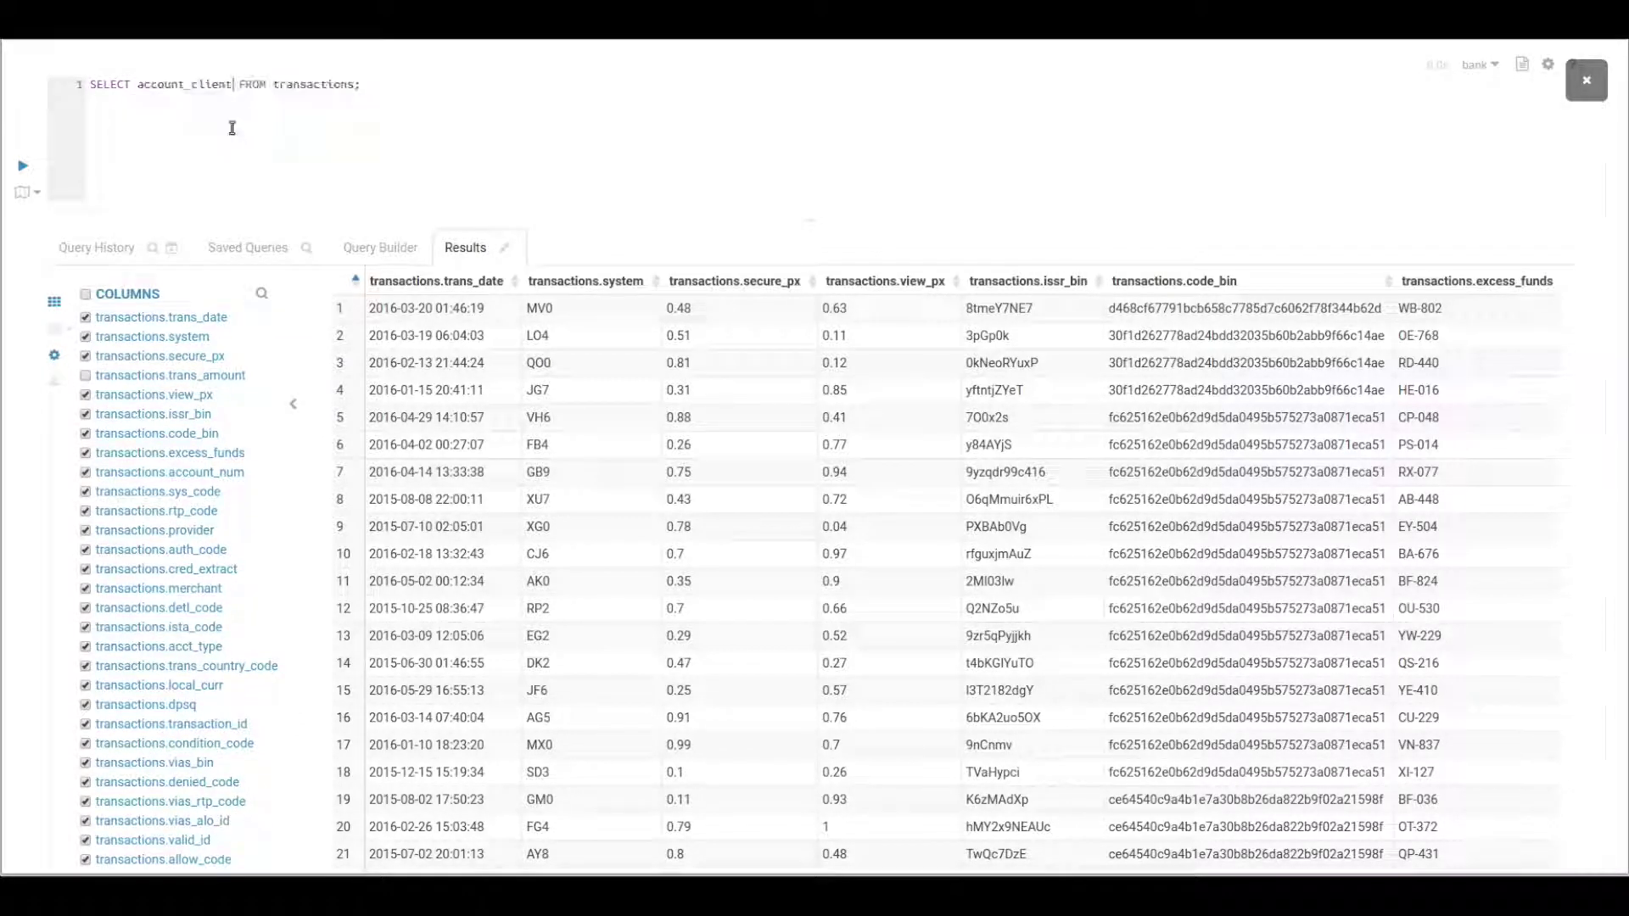
type(", trans_amount")
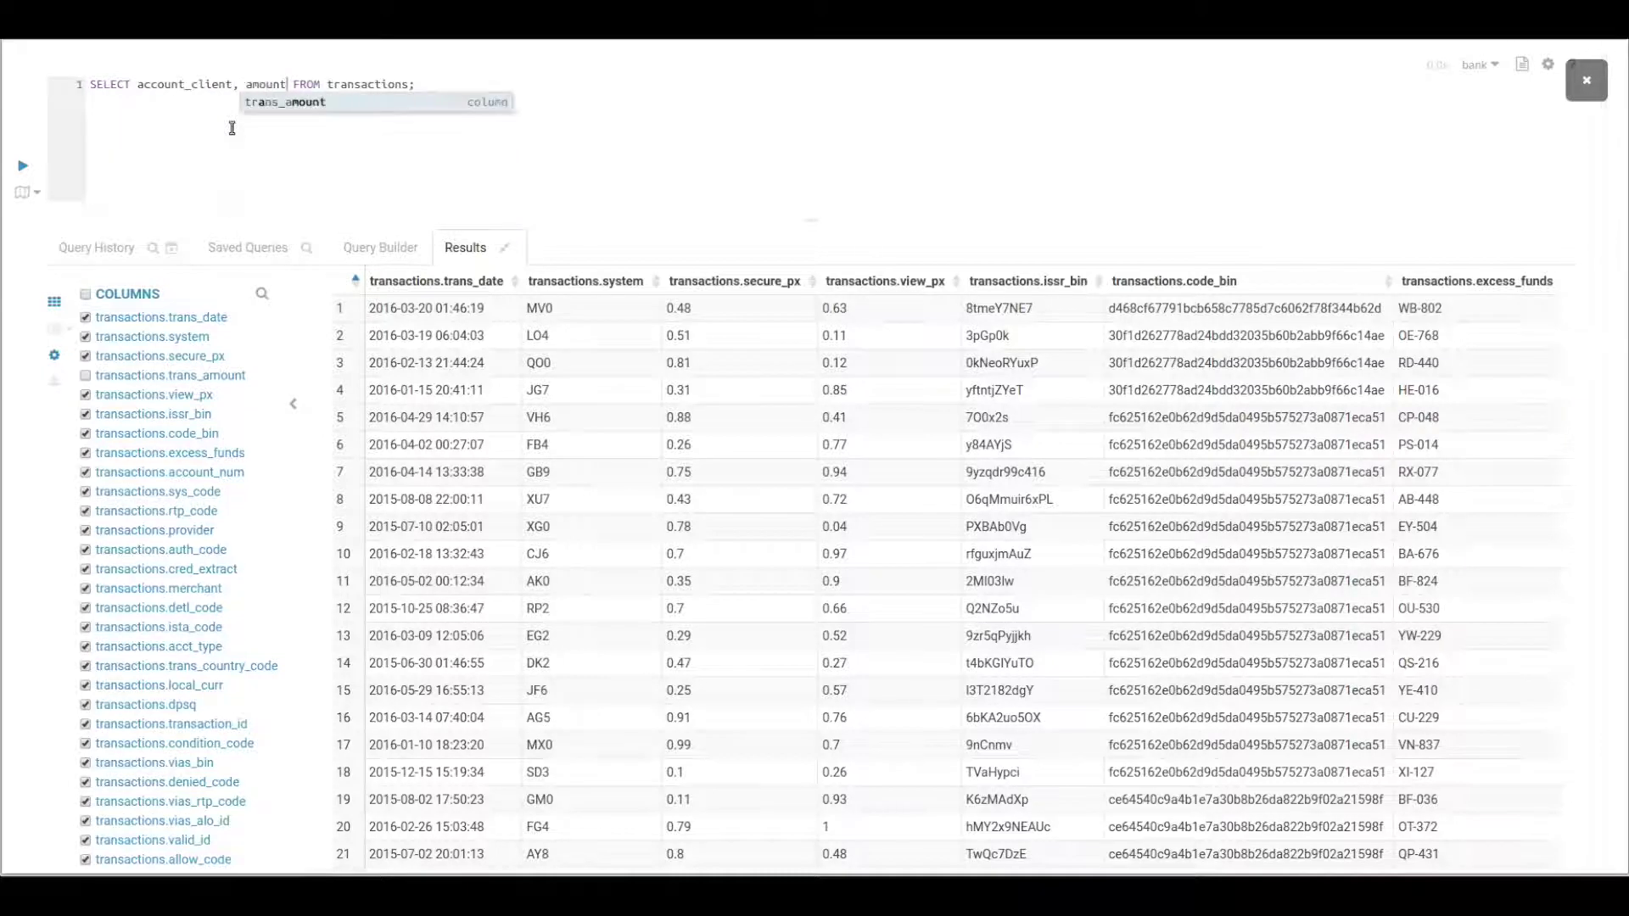
key("Return")
type(", city")
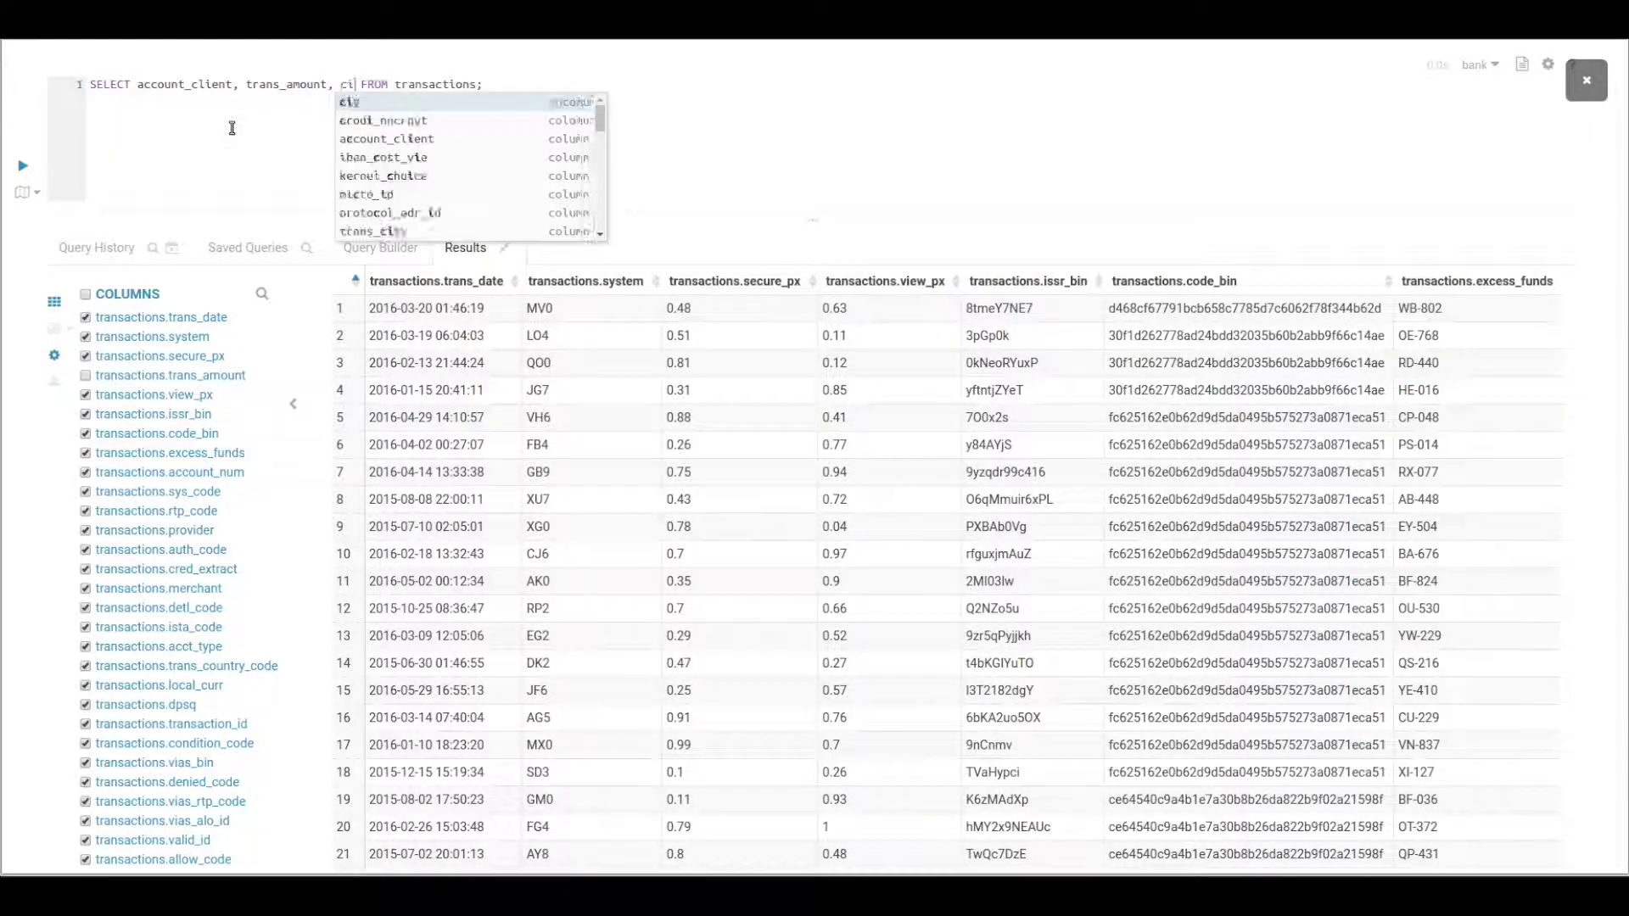
key("Down")
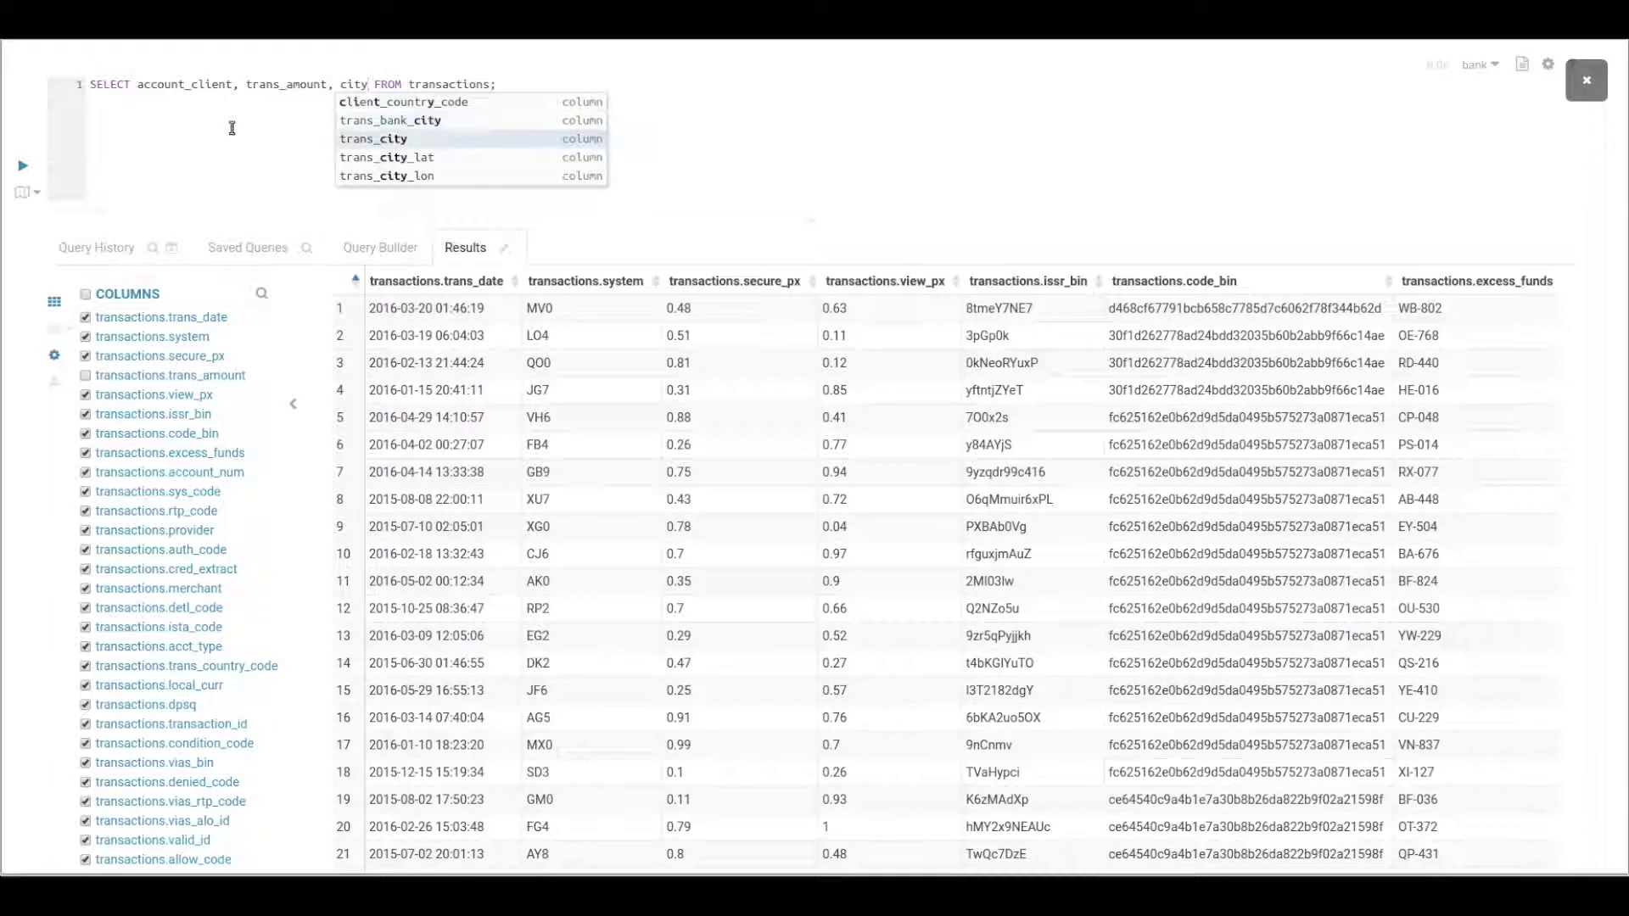
key("Return")
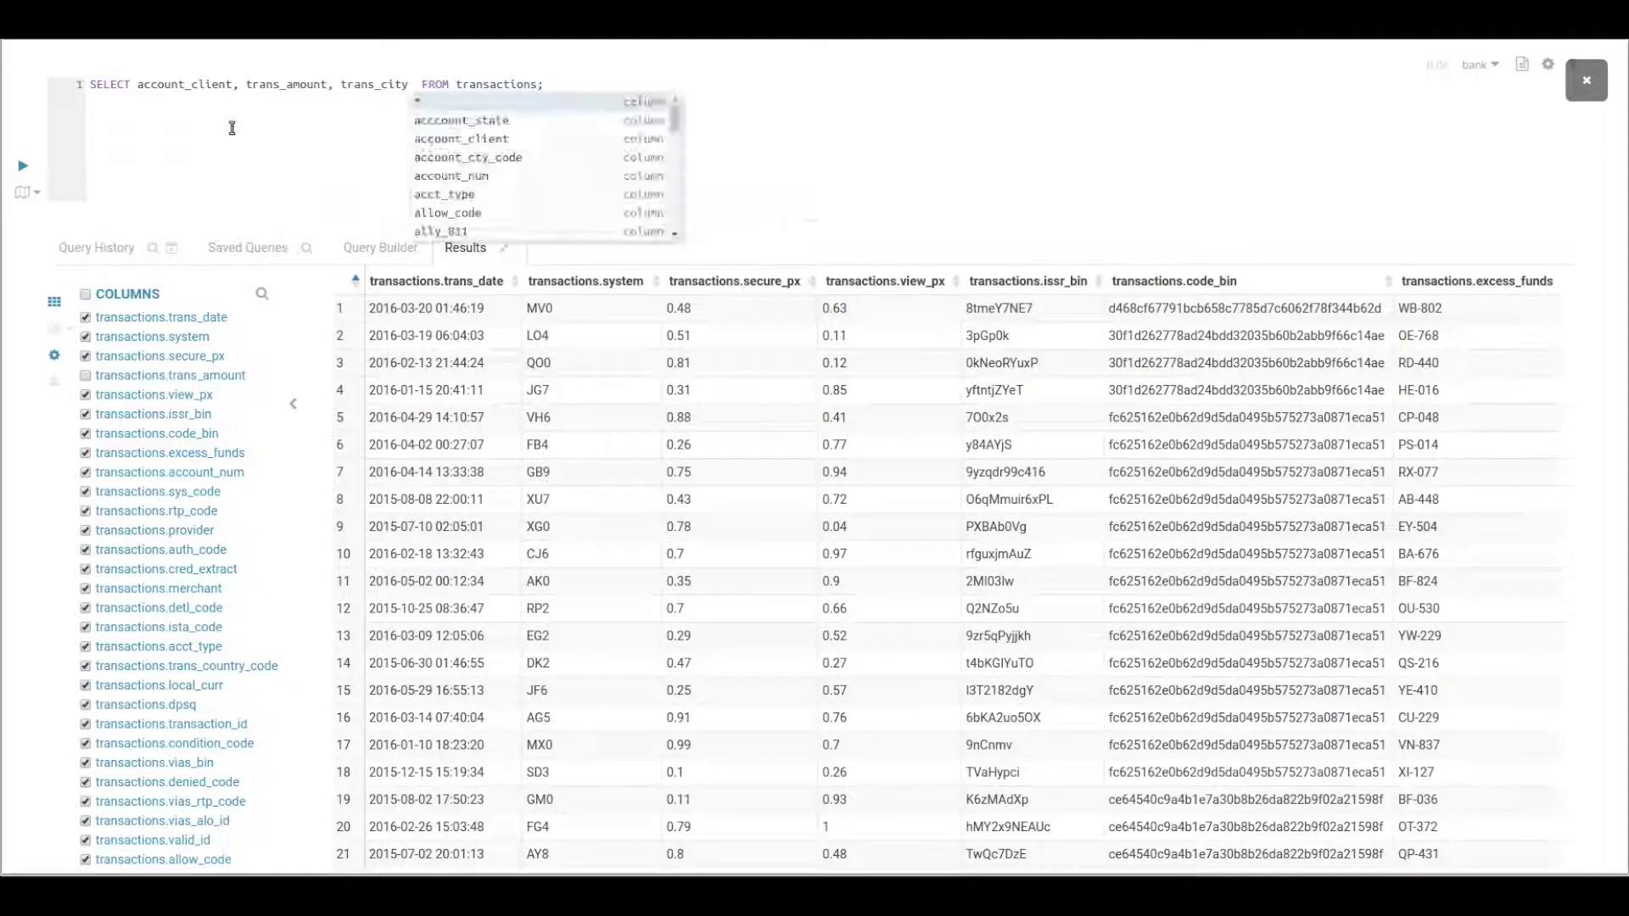
Step: Add the columns trans_city_lat and trans_city_lon to the SELECT list and run the query
key("BackSpace")
type(", _lat")
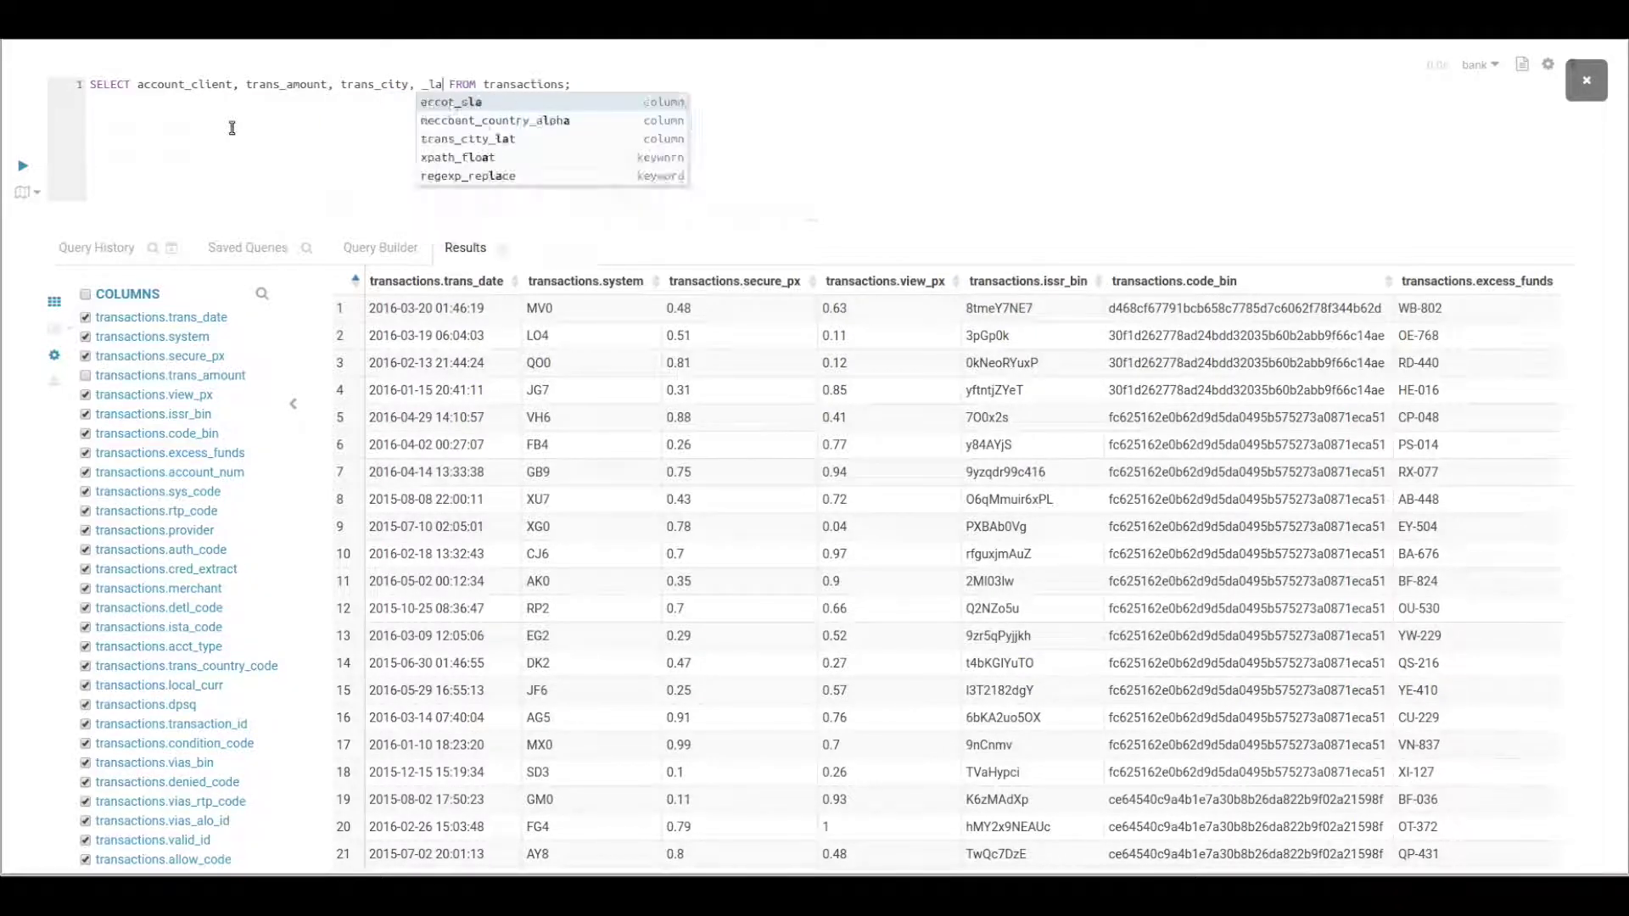
key("Return")
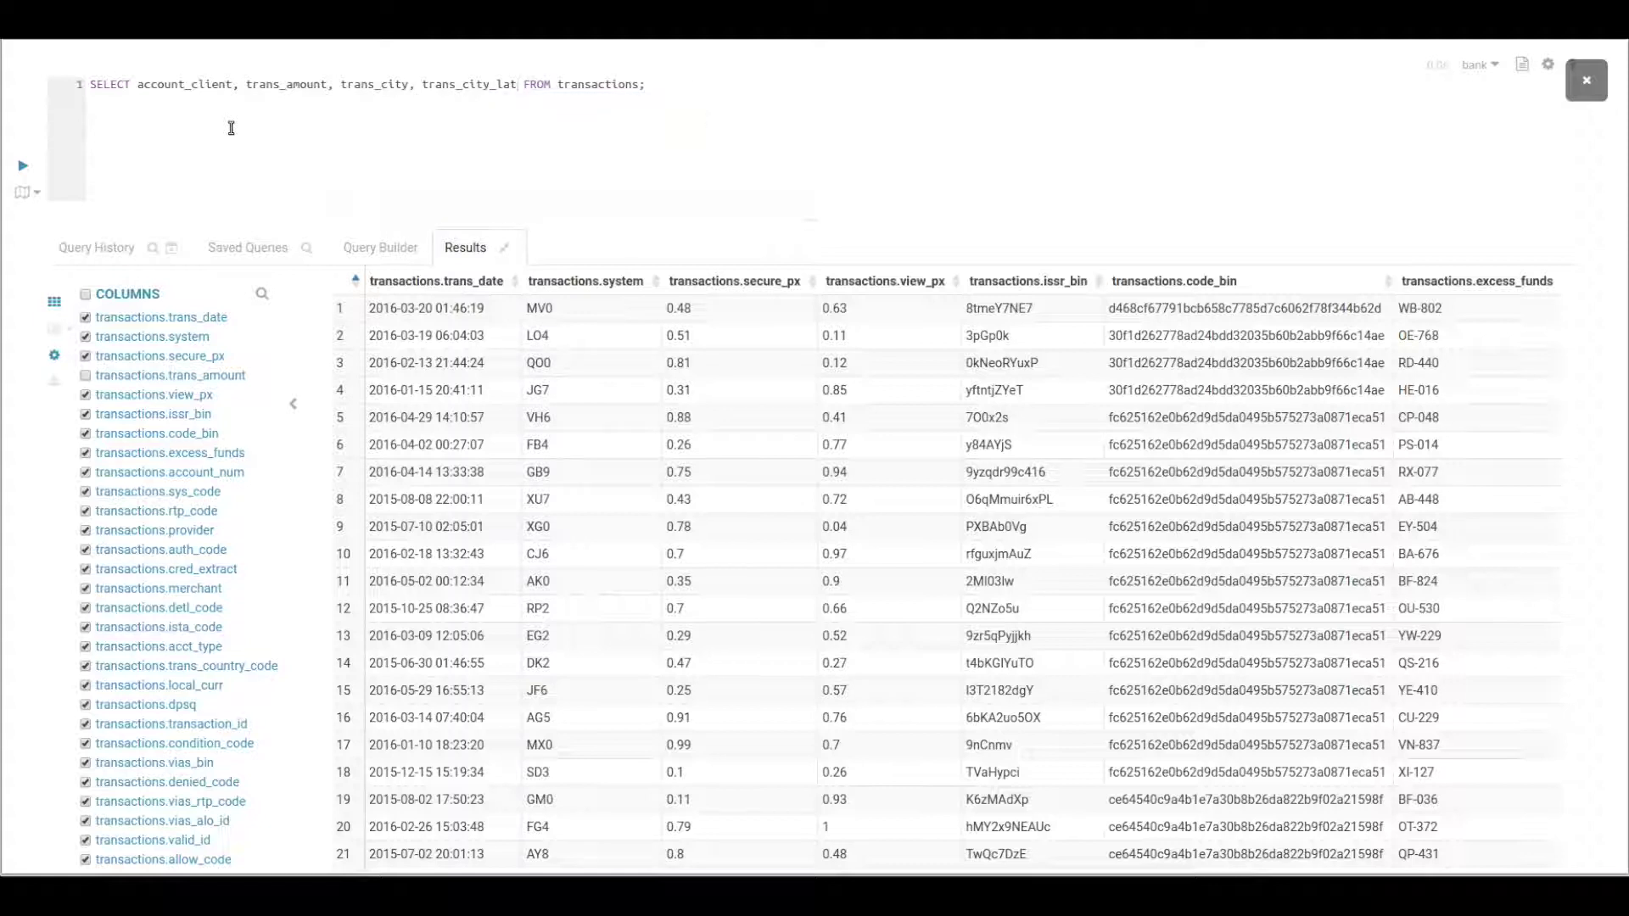
type(", _lon")
key("Return")
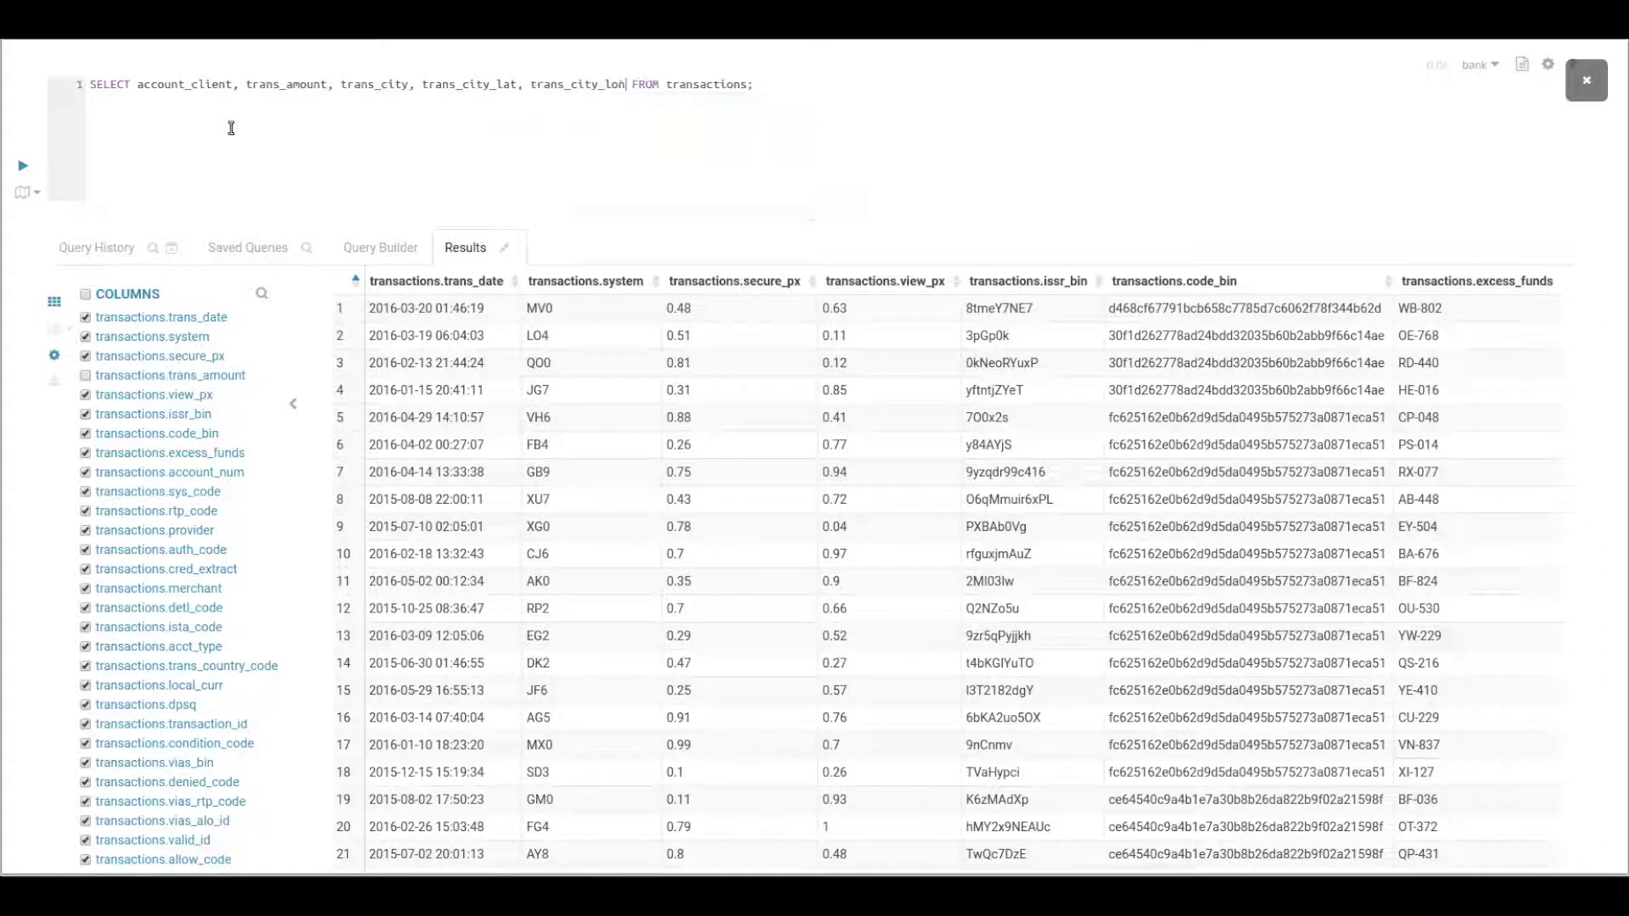
key("ctrl+Return")
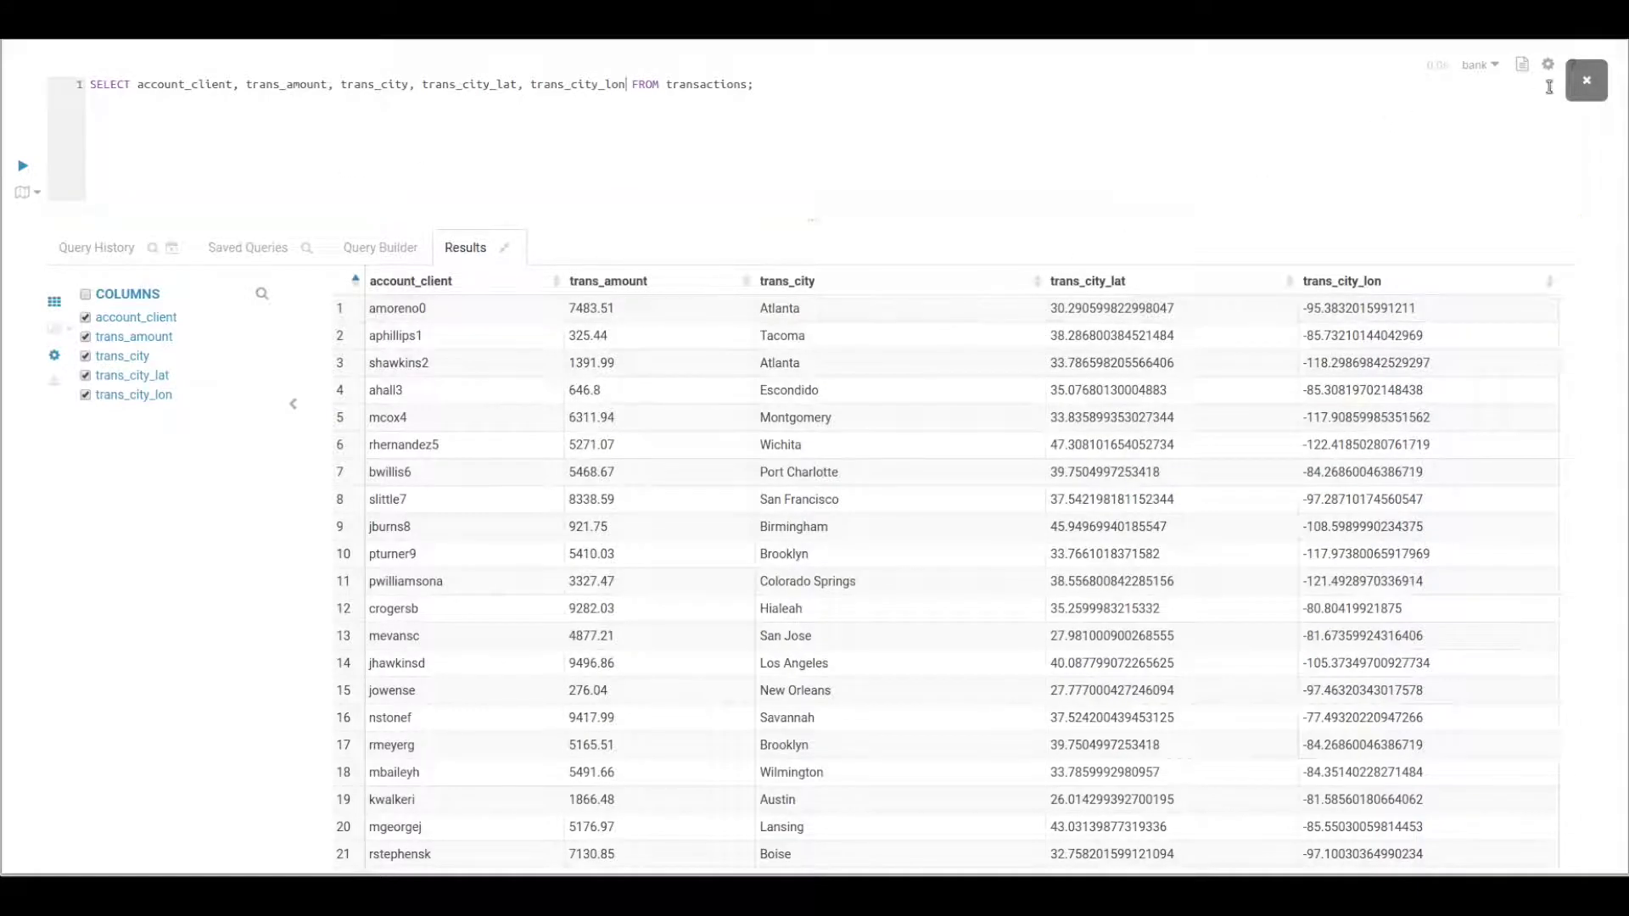
Step: Exit the full-screen results, browse the returned rows past row 100, and return to the query at the top of the page
left_click(1586, 95)
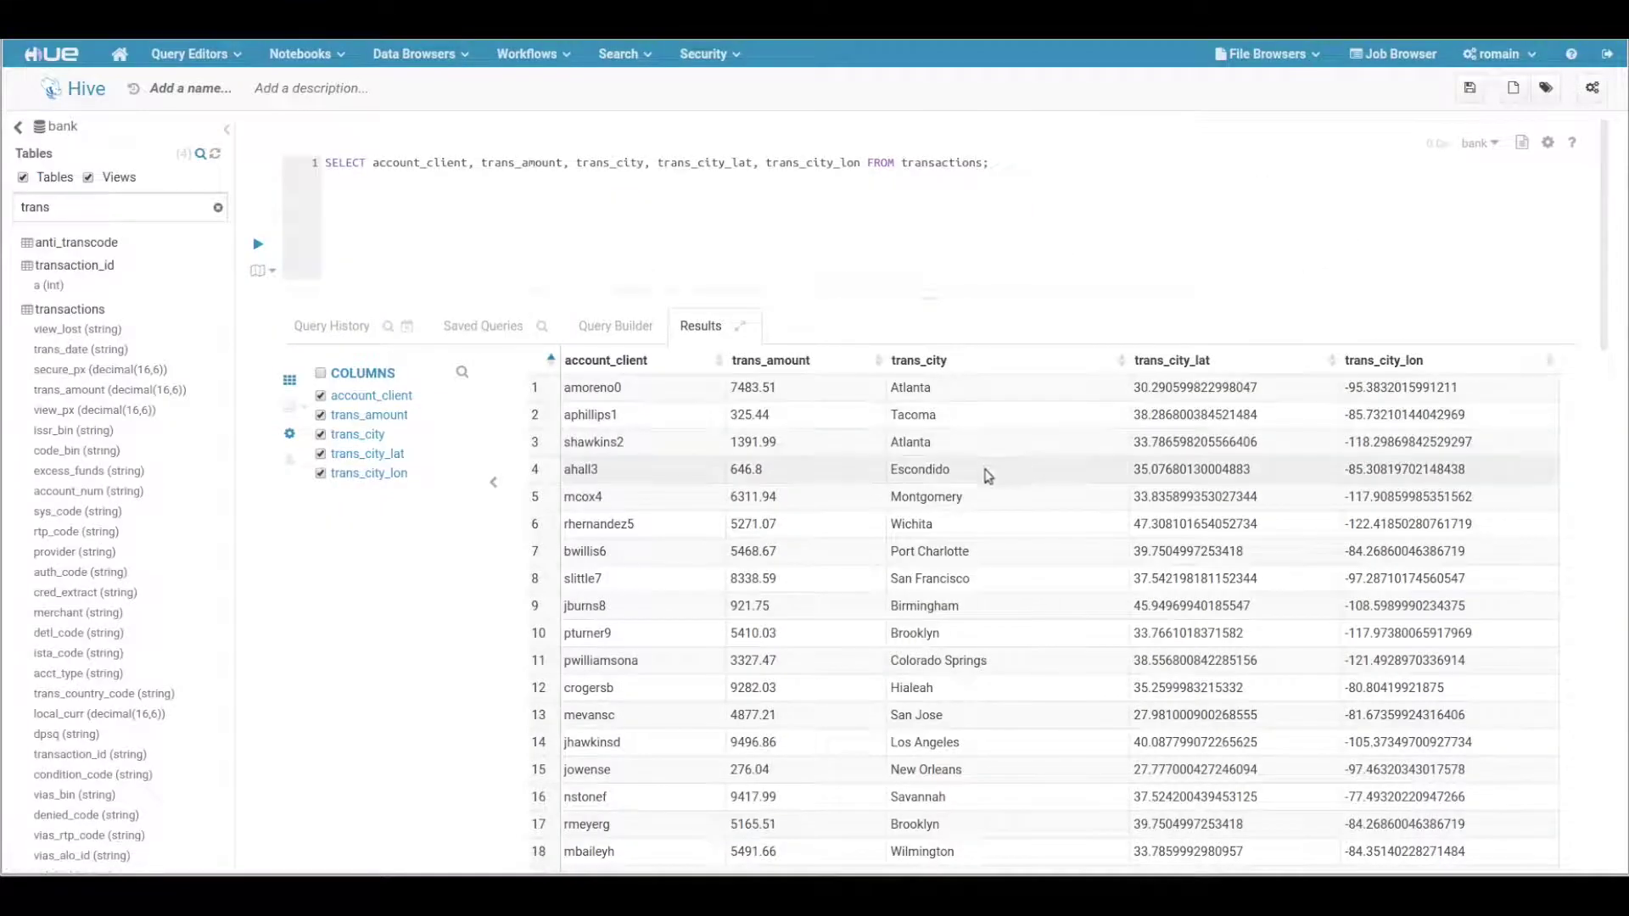
scroll(796, 482, "down", 5)
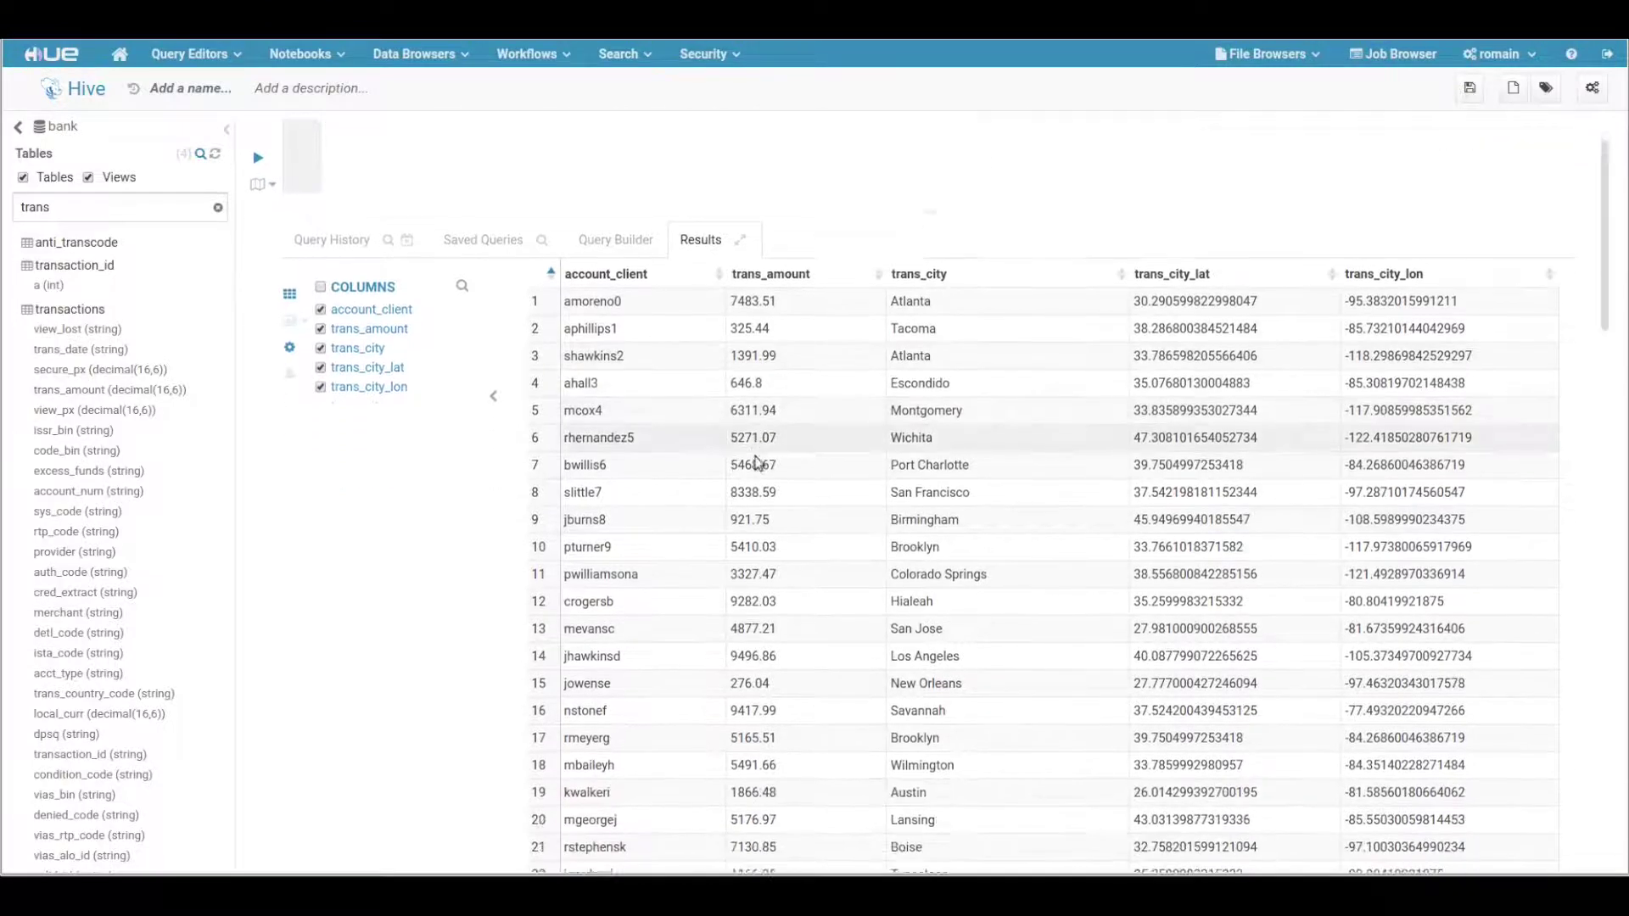
scroll(801, 490, "down", 10)
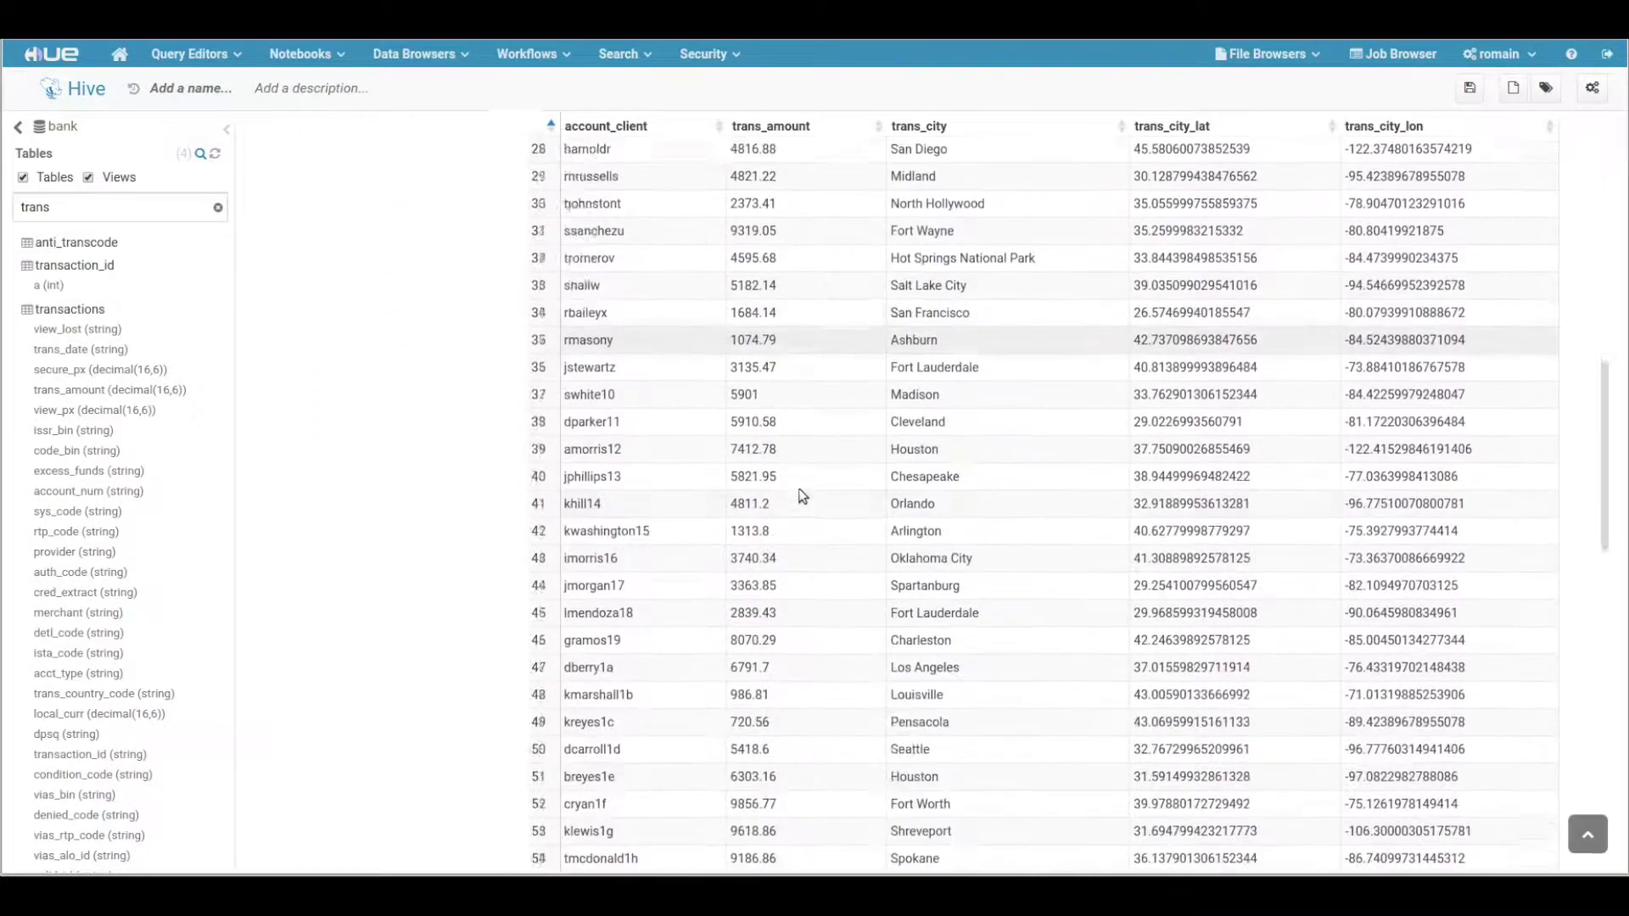
scroll(804, 498, "down", 7)
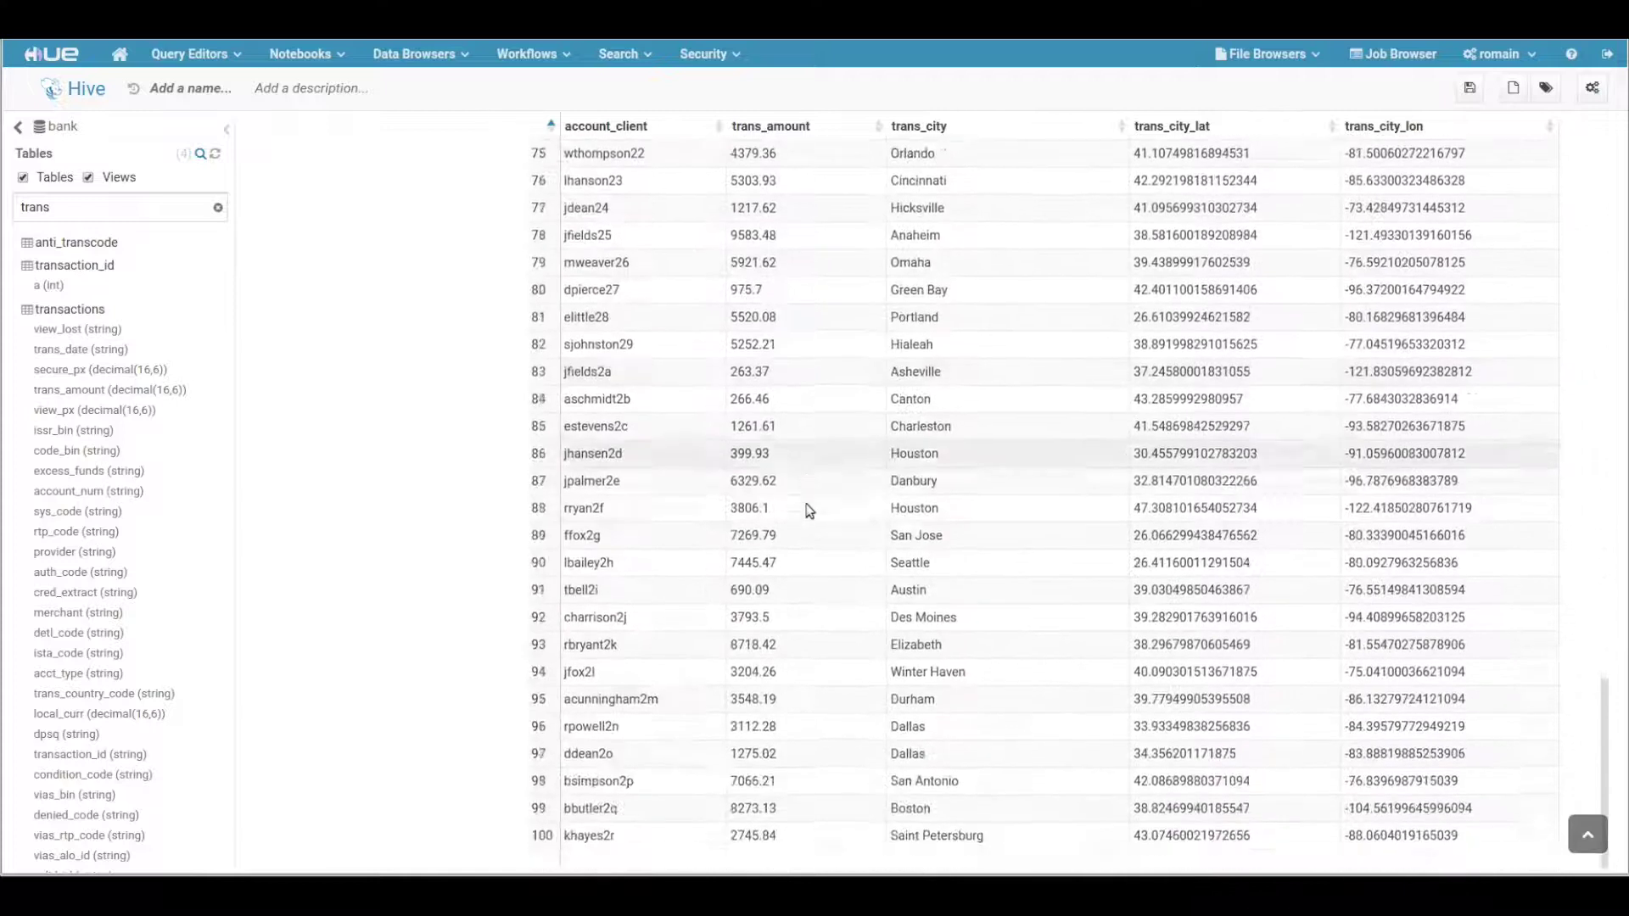
scroll(852, 543, "down", 4)
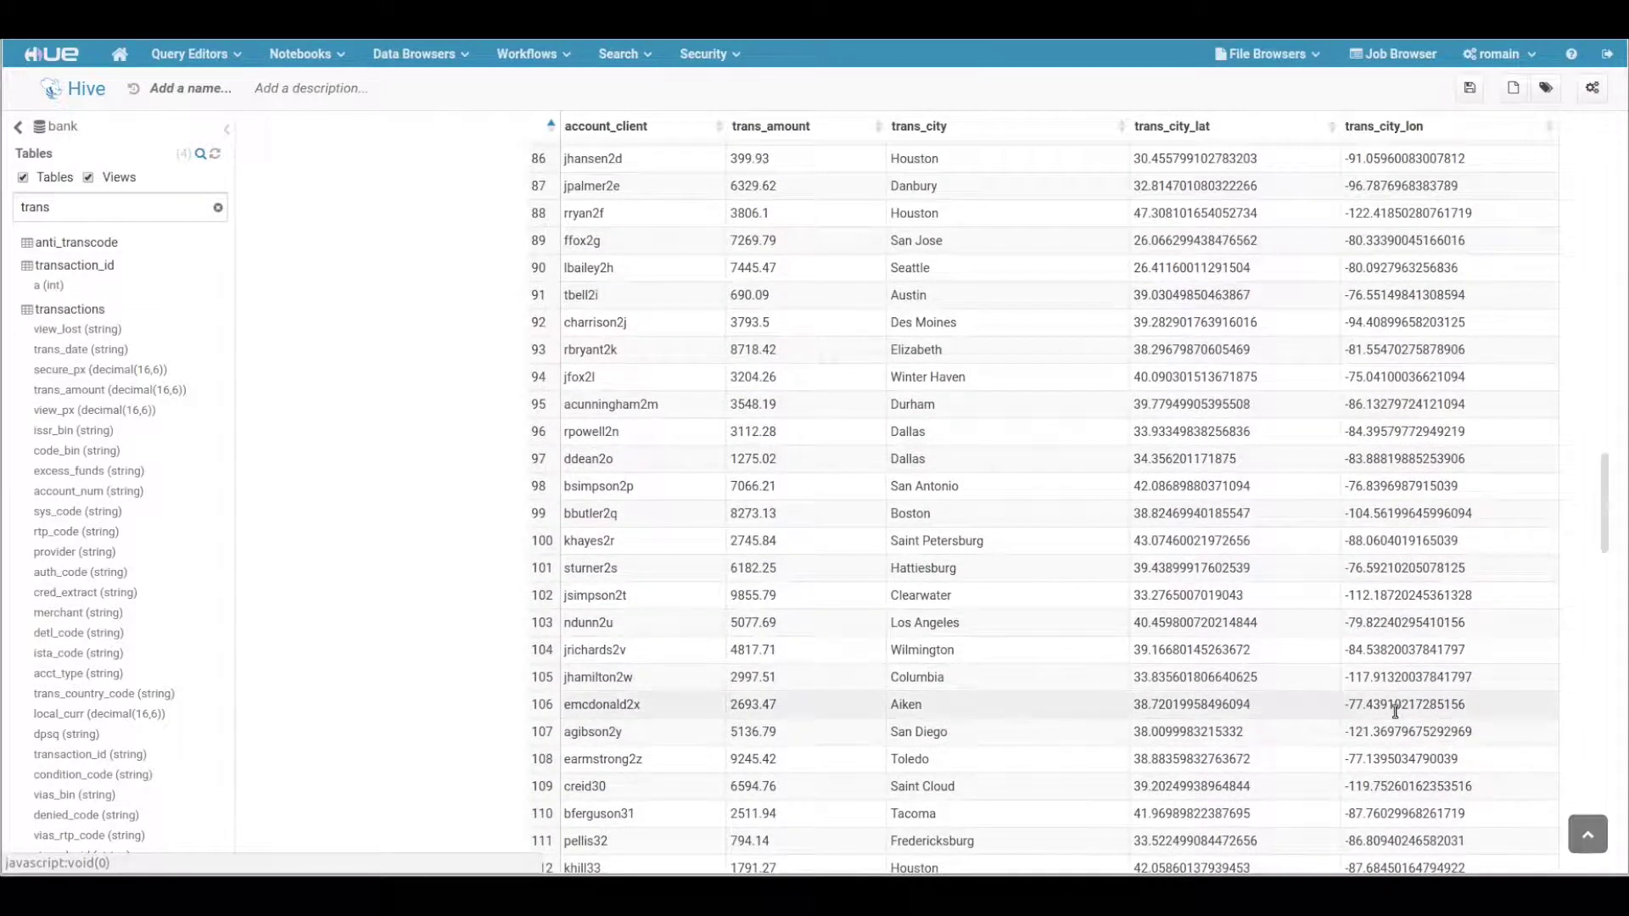
left_click(1588, 834)
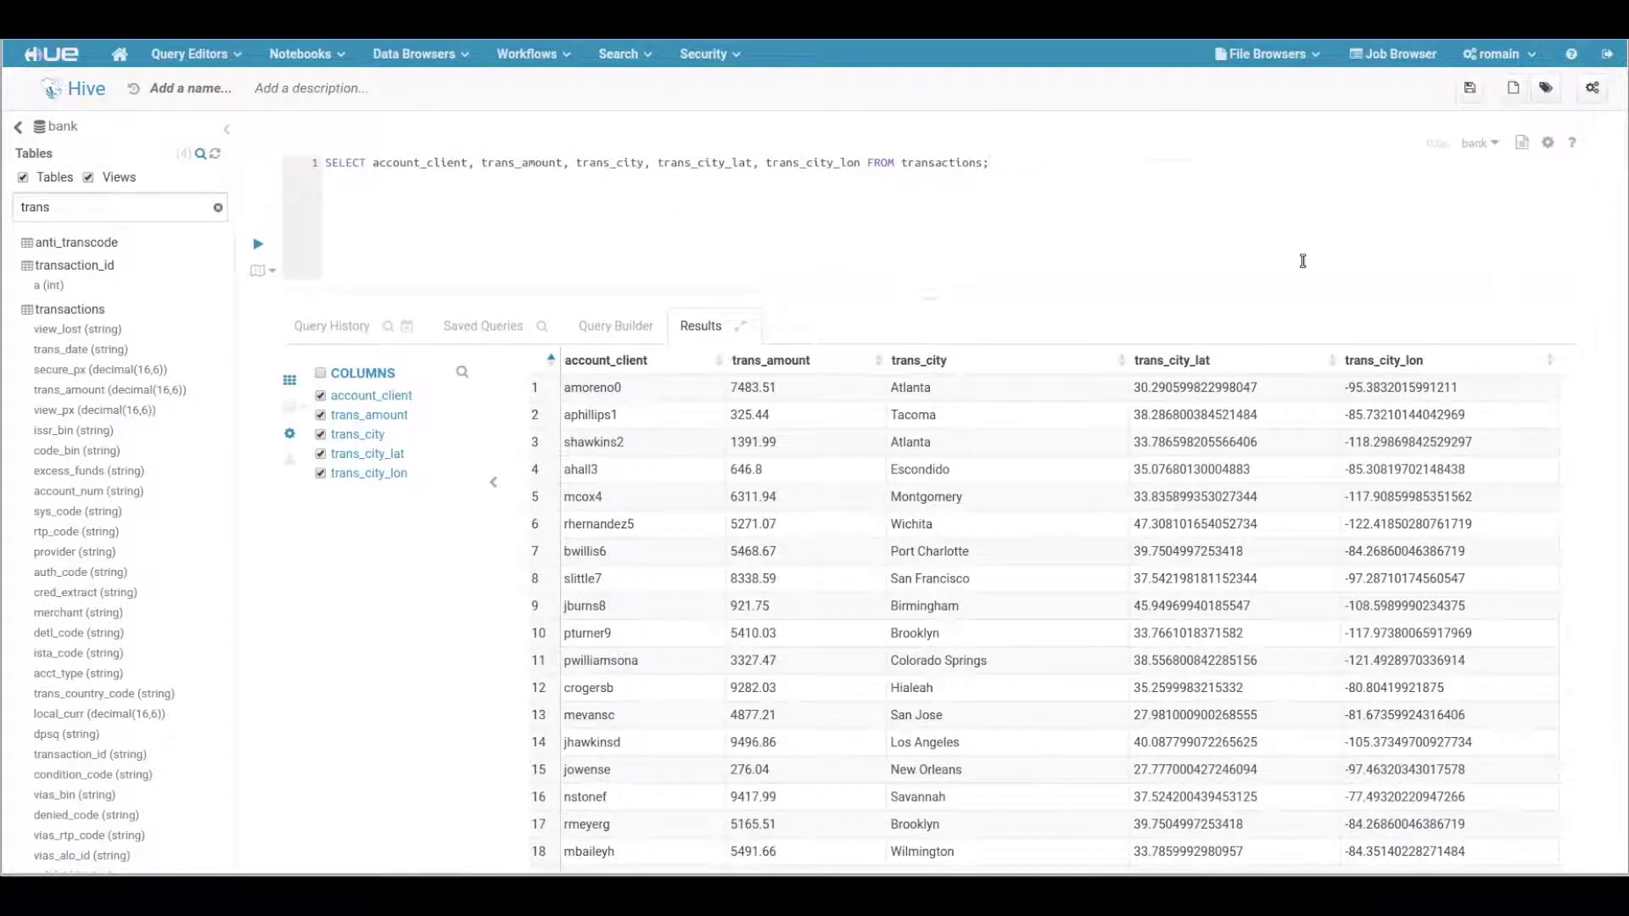
Step: Add a WHERE clause to the query that keeps only rows with trans_amount > 9998
type("where trans_amo")
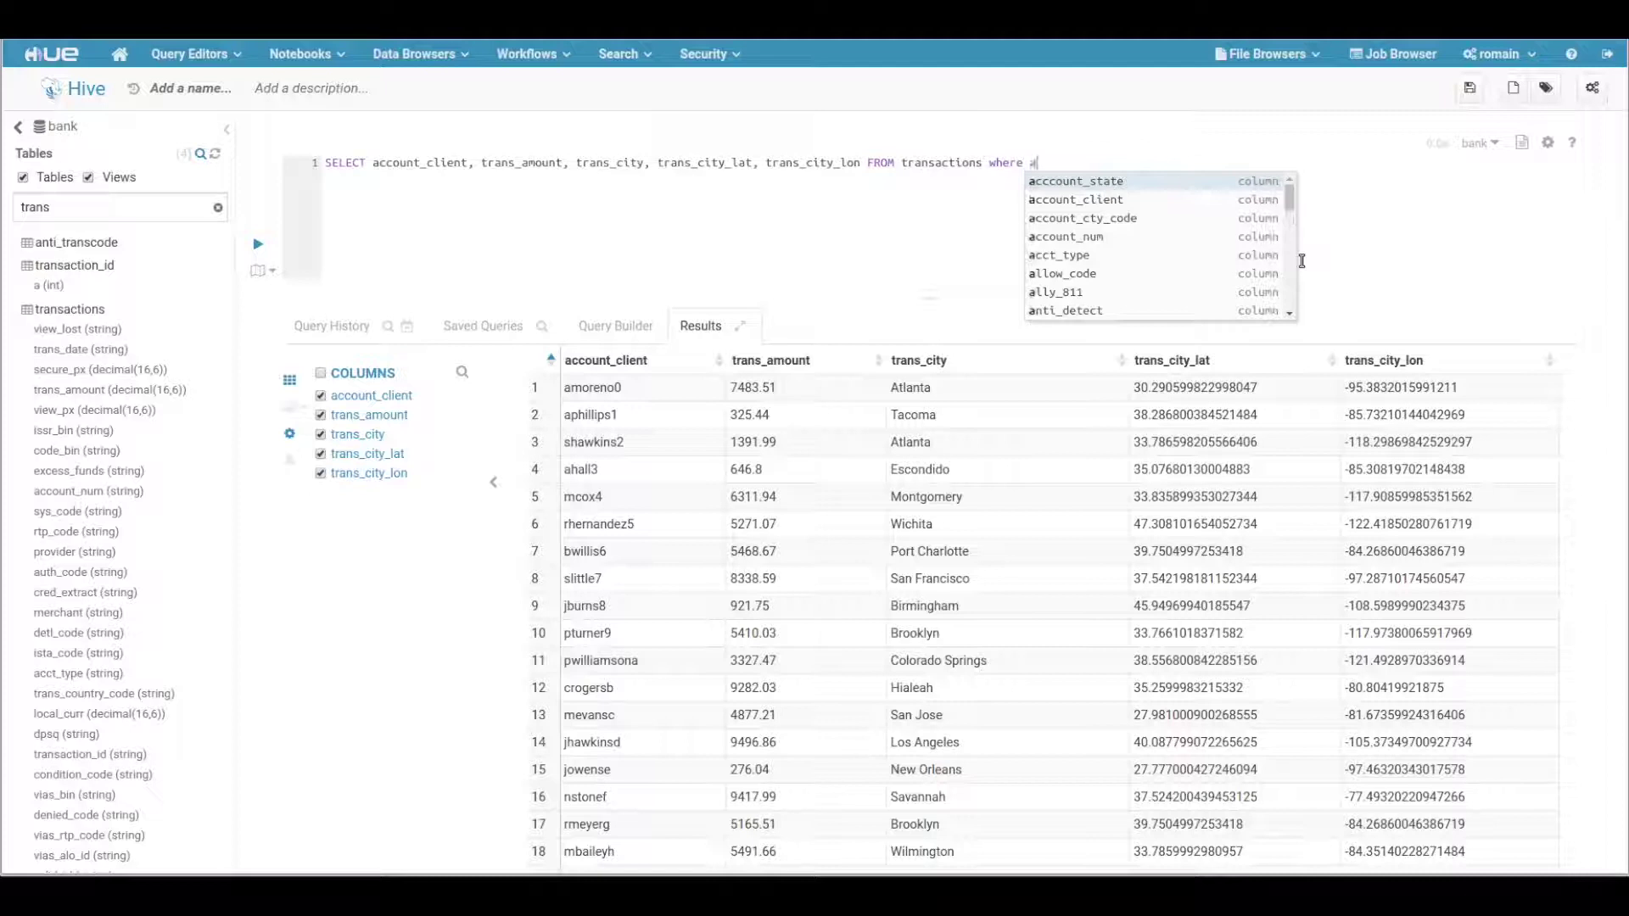
type("un")
key("Return")
type("> ")
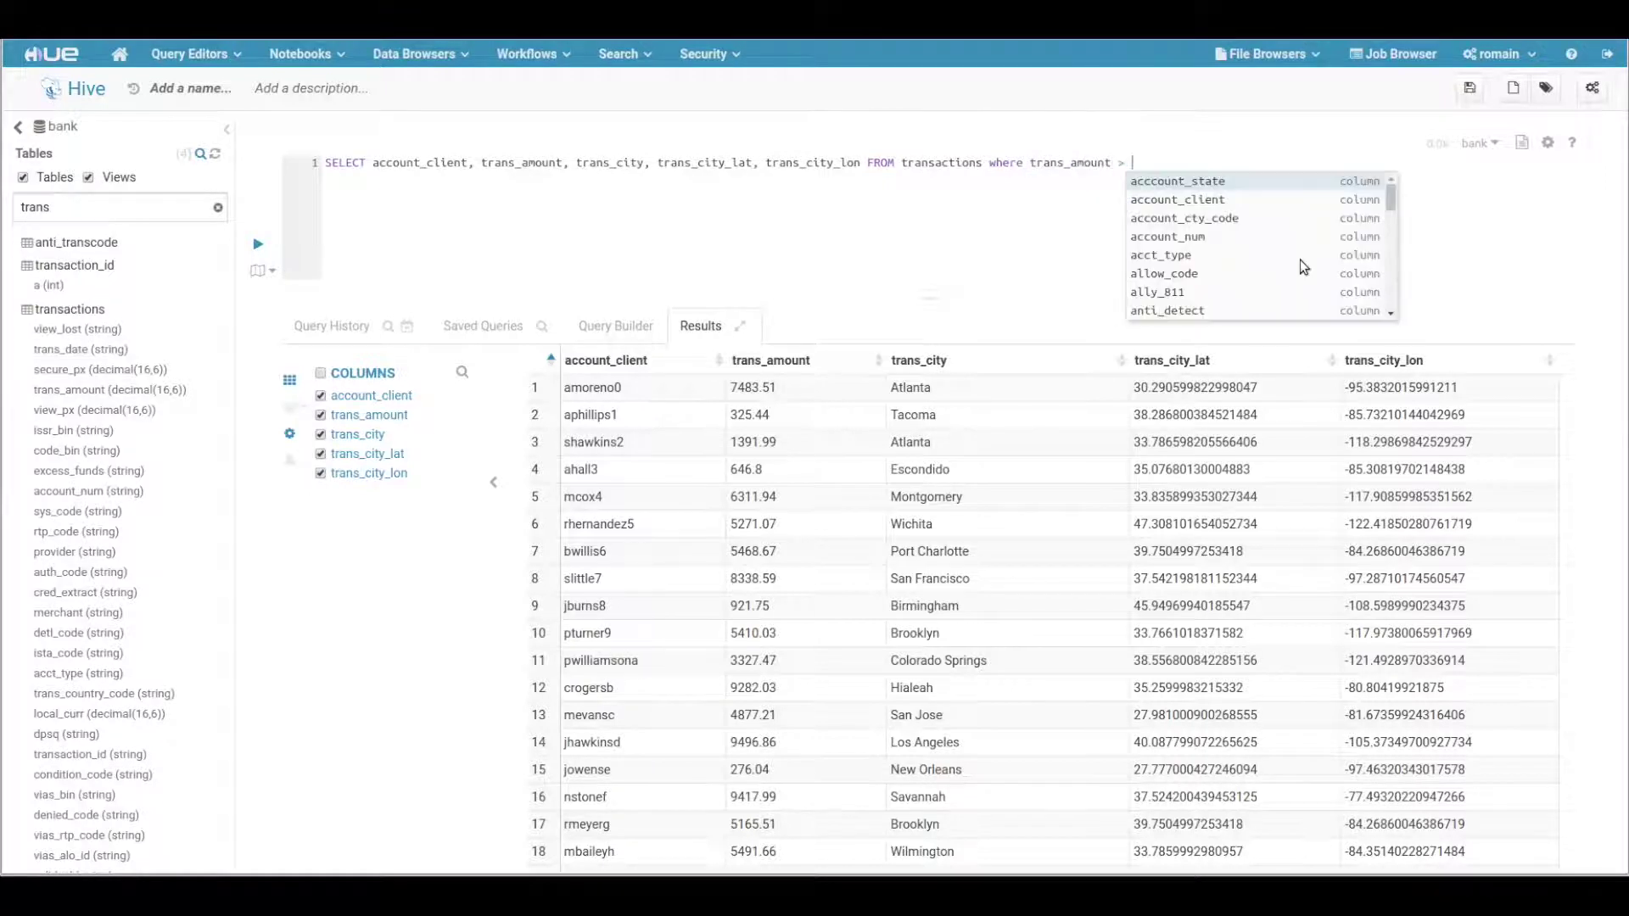
type("9998 an")
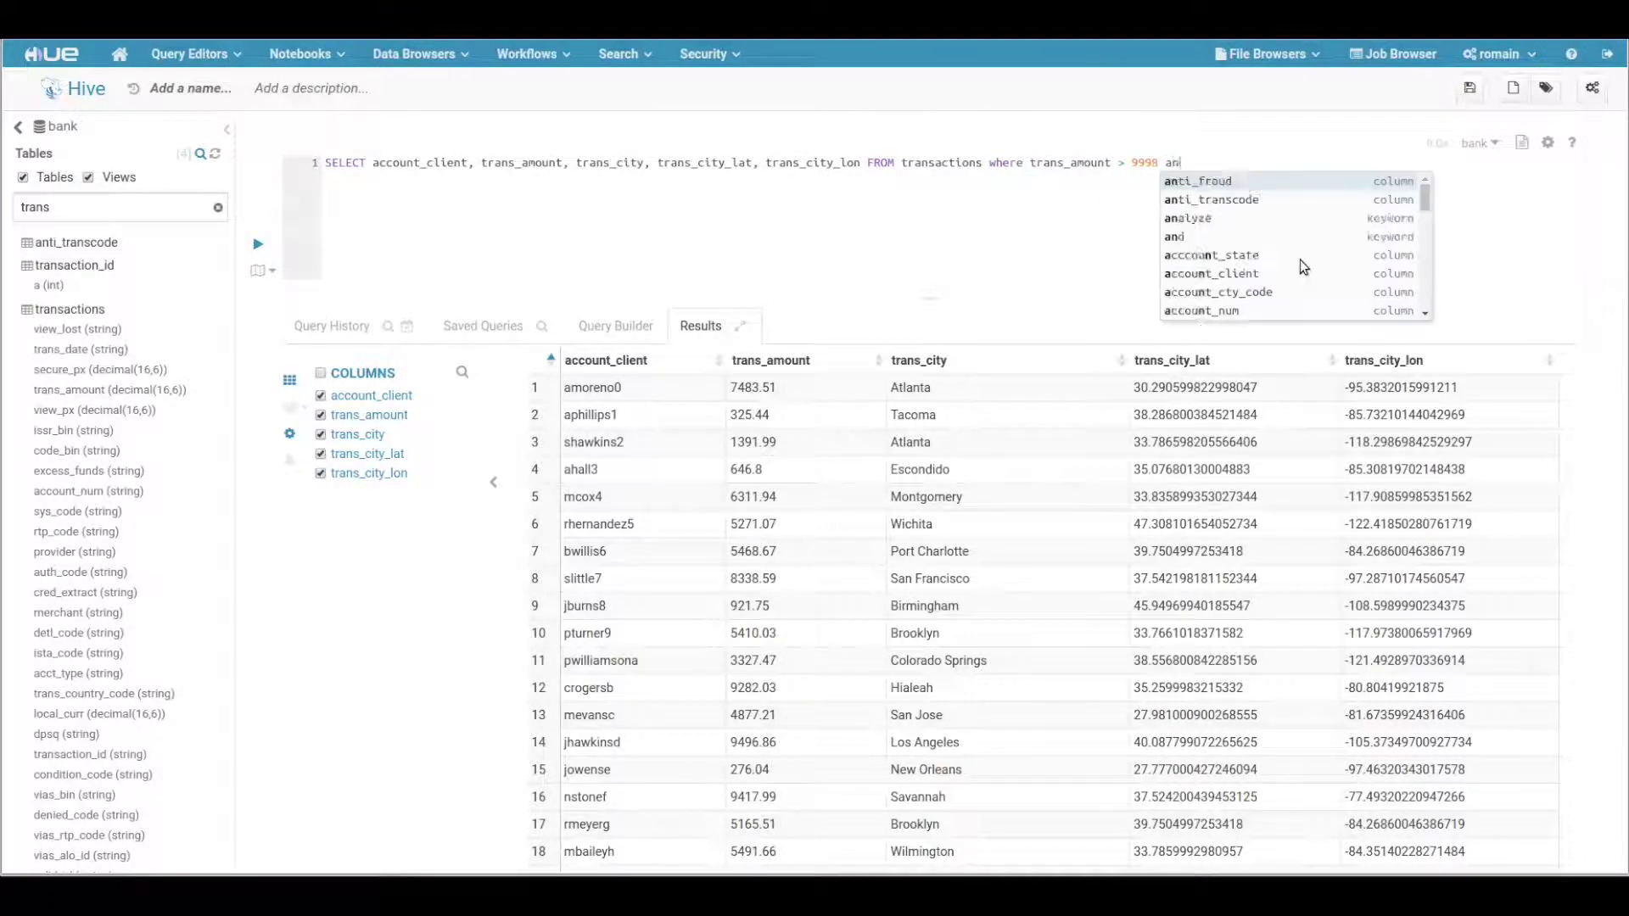
Step: Extend the WHERE clause with the condition trans_country_code = 'US', using the suggested column and value
type("d country")
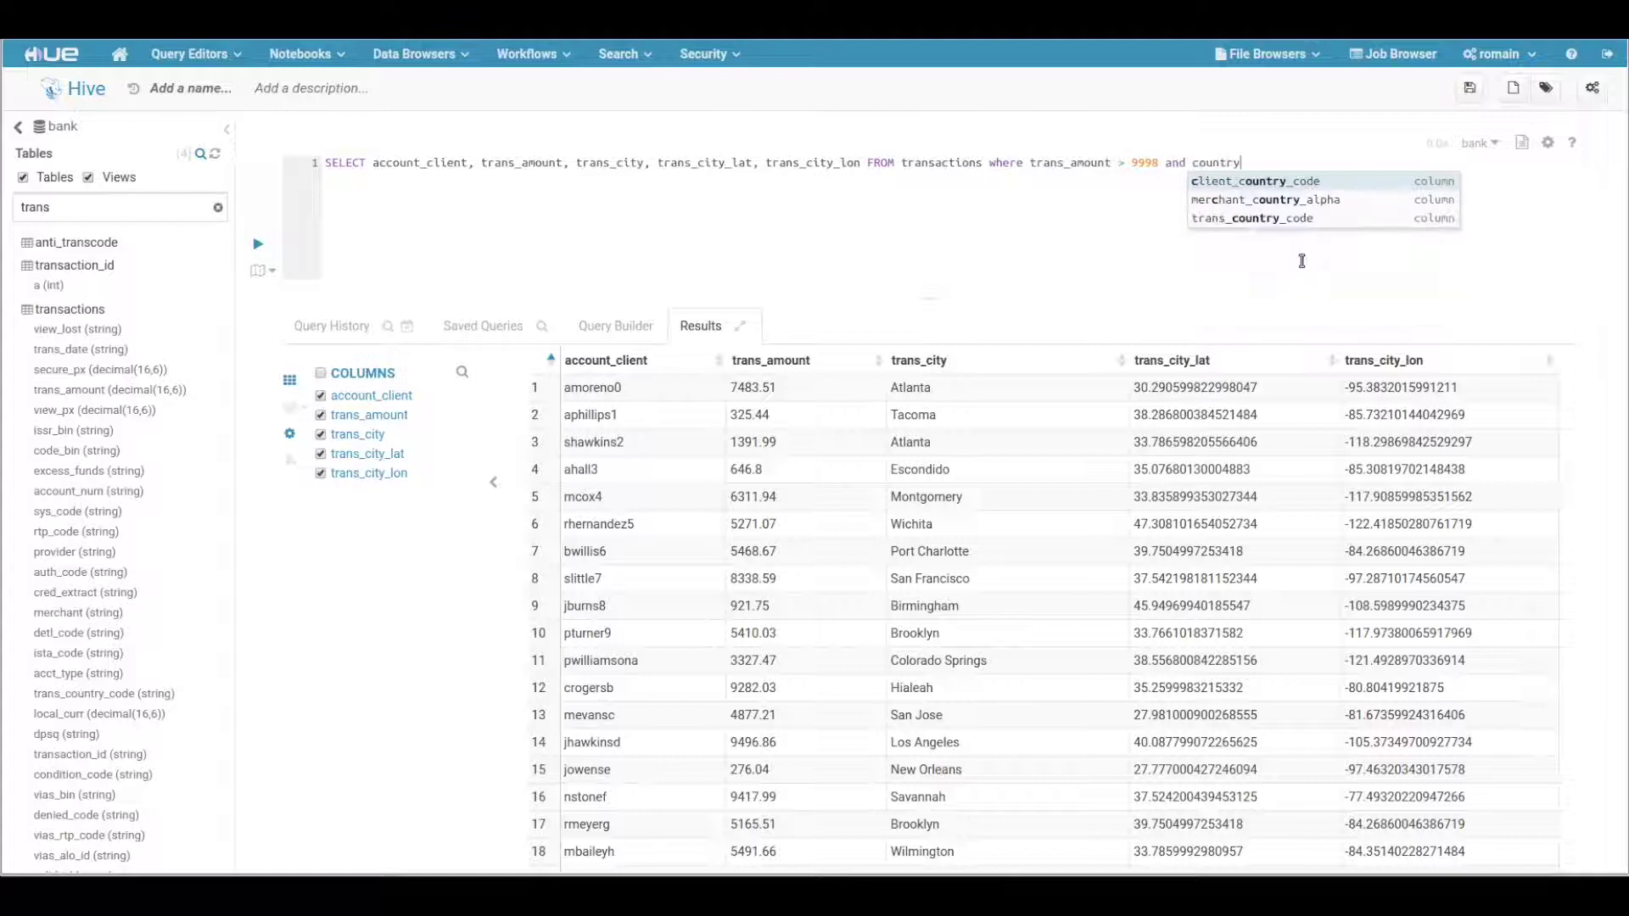
key("Down")
key("Down")
key("Return")
type("=")
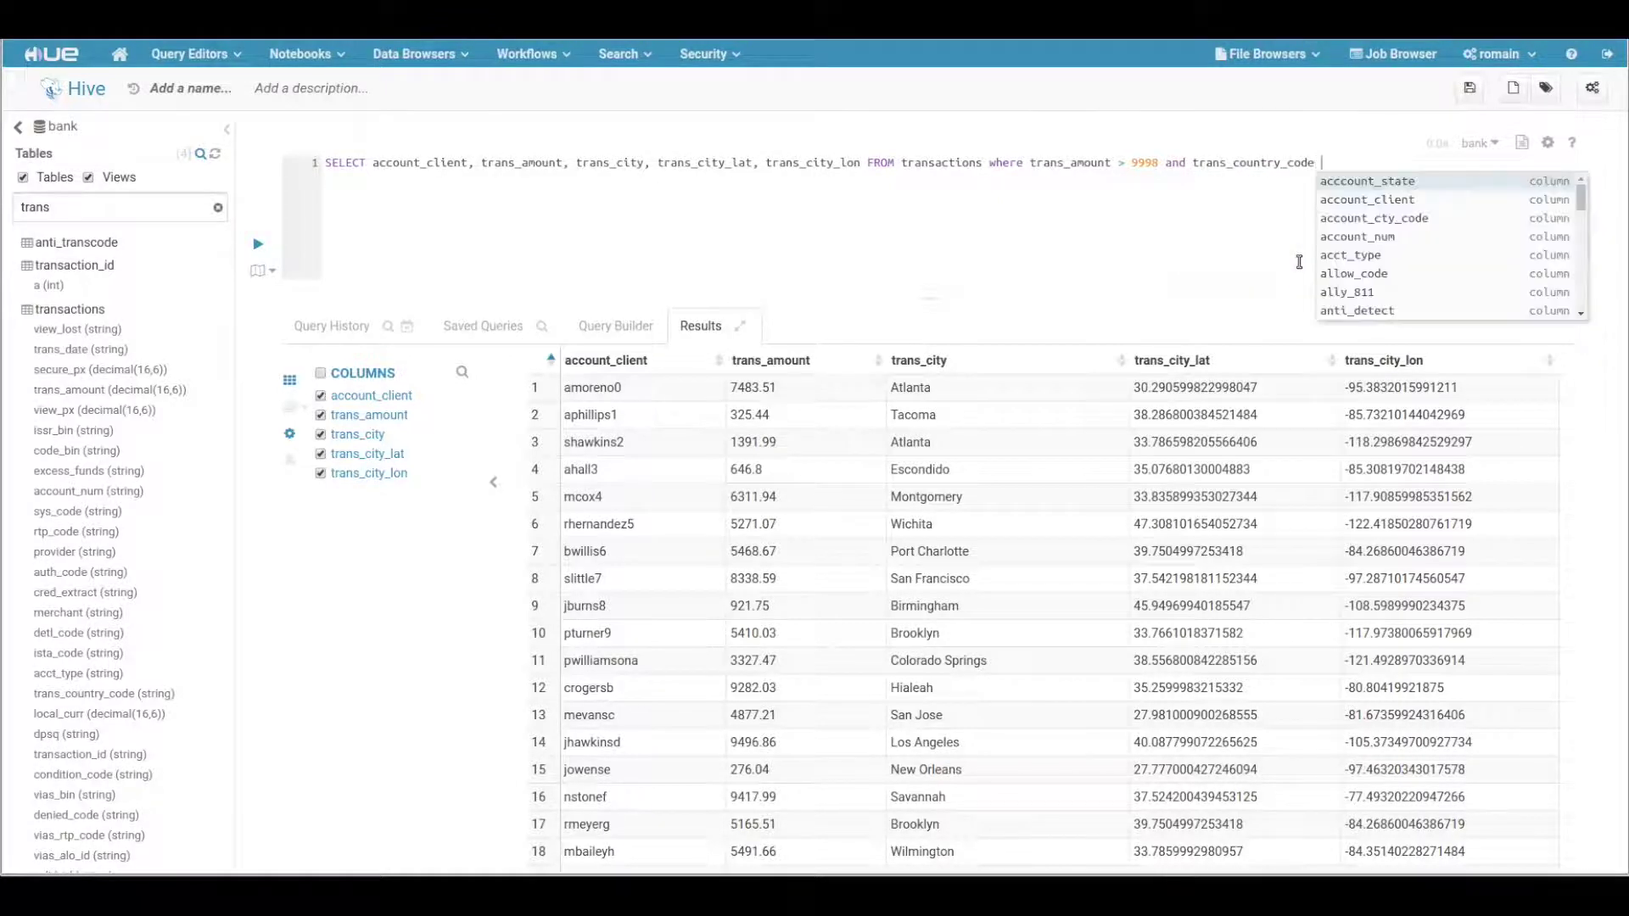
key("Down")
key("Down")
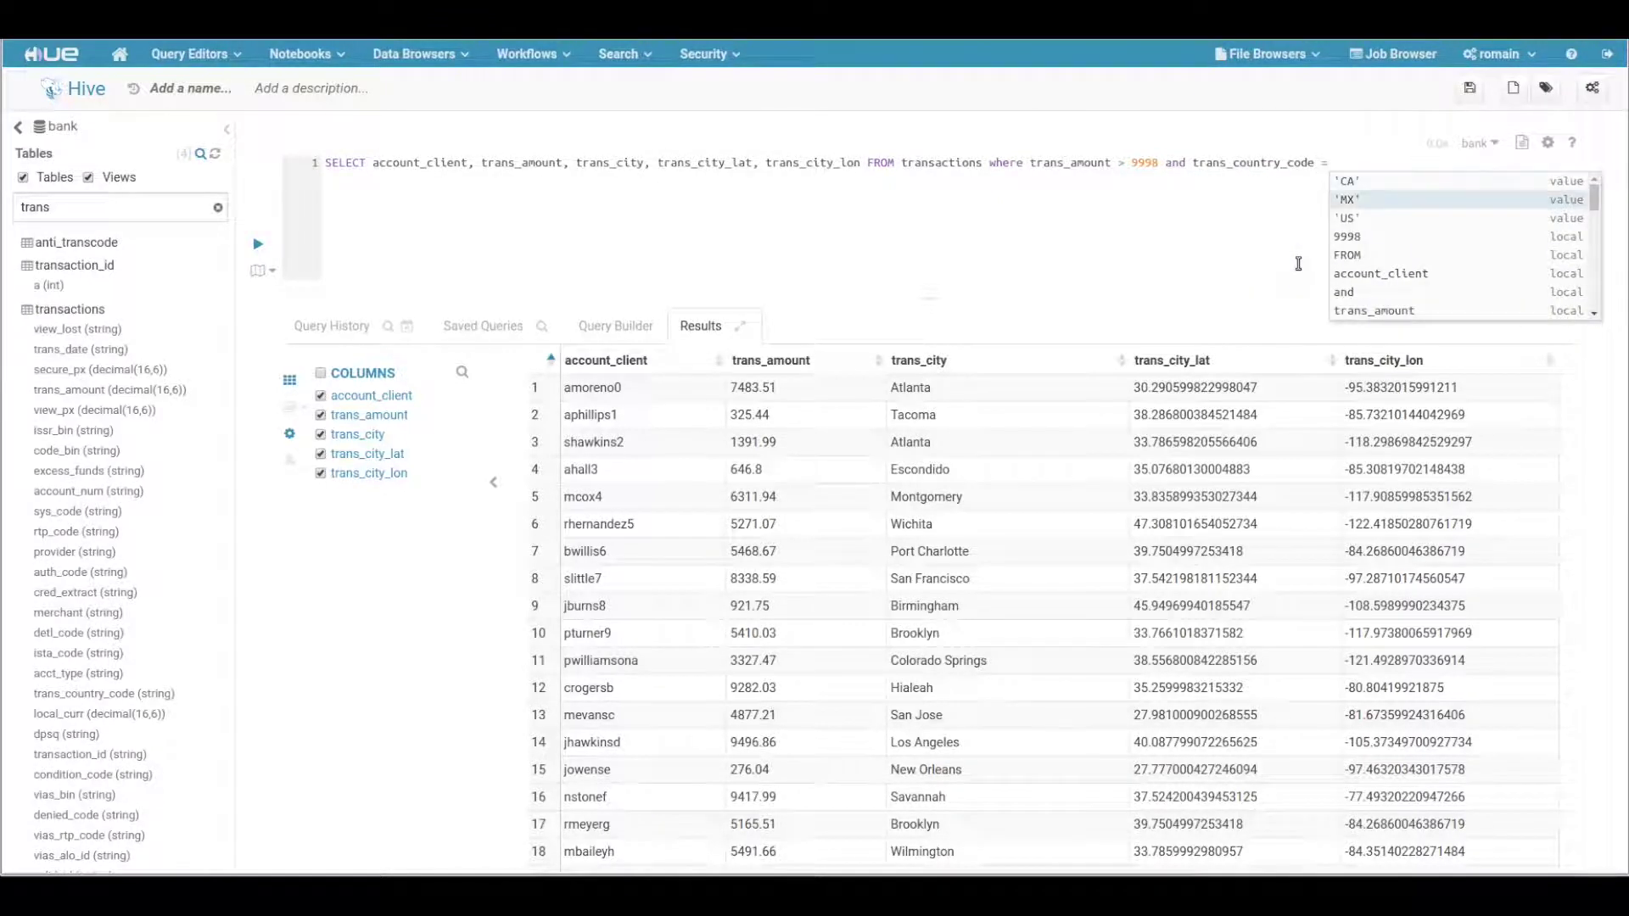
key("Up")
key("Up")
key("Down")
key("Down")
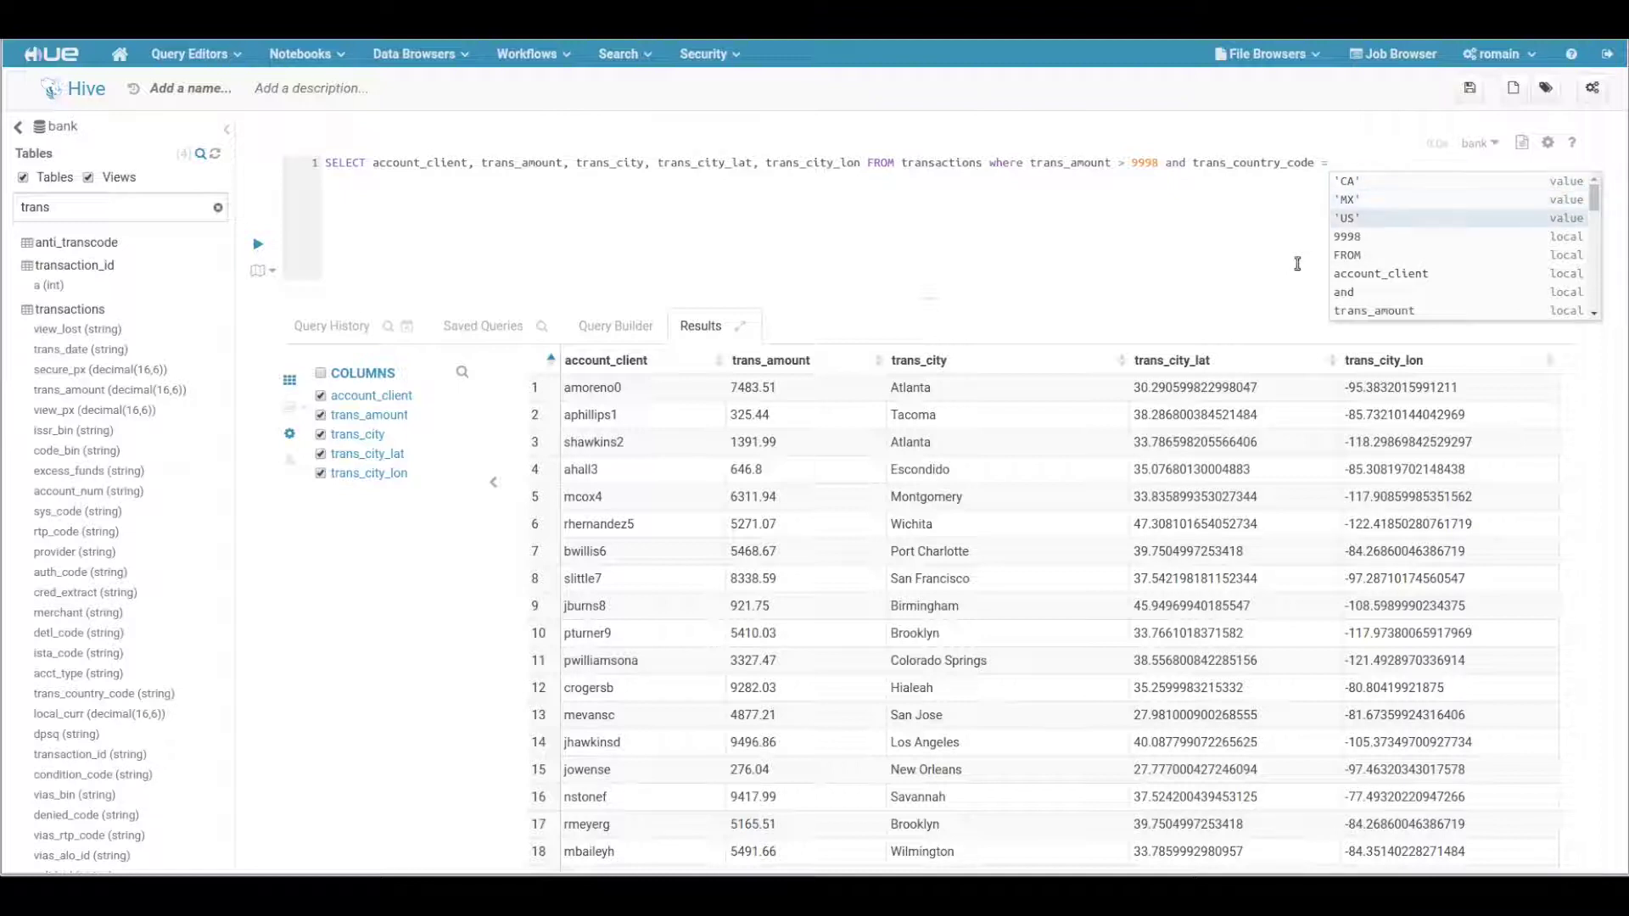
key("Return")
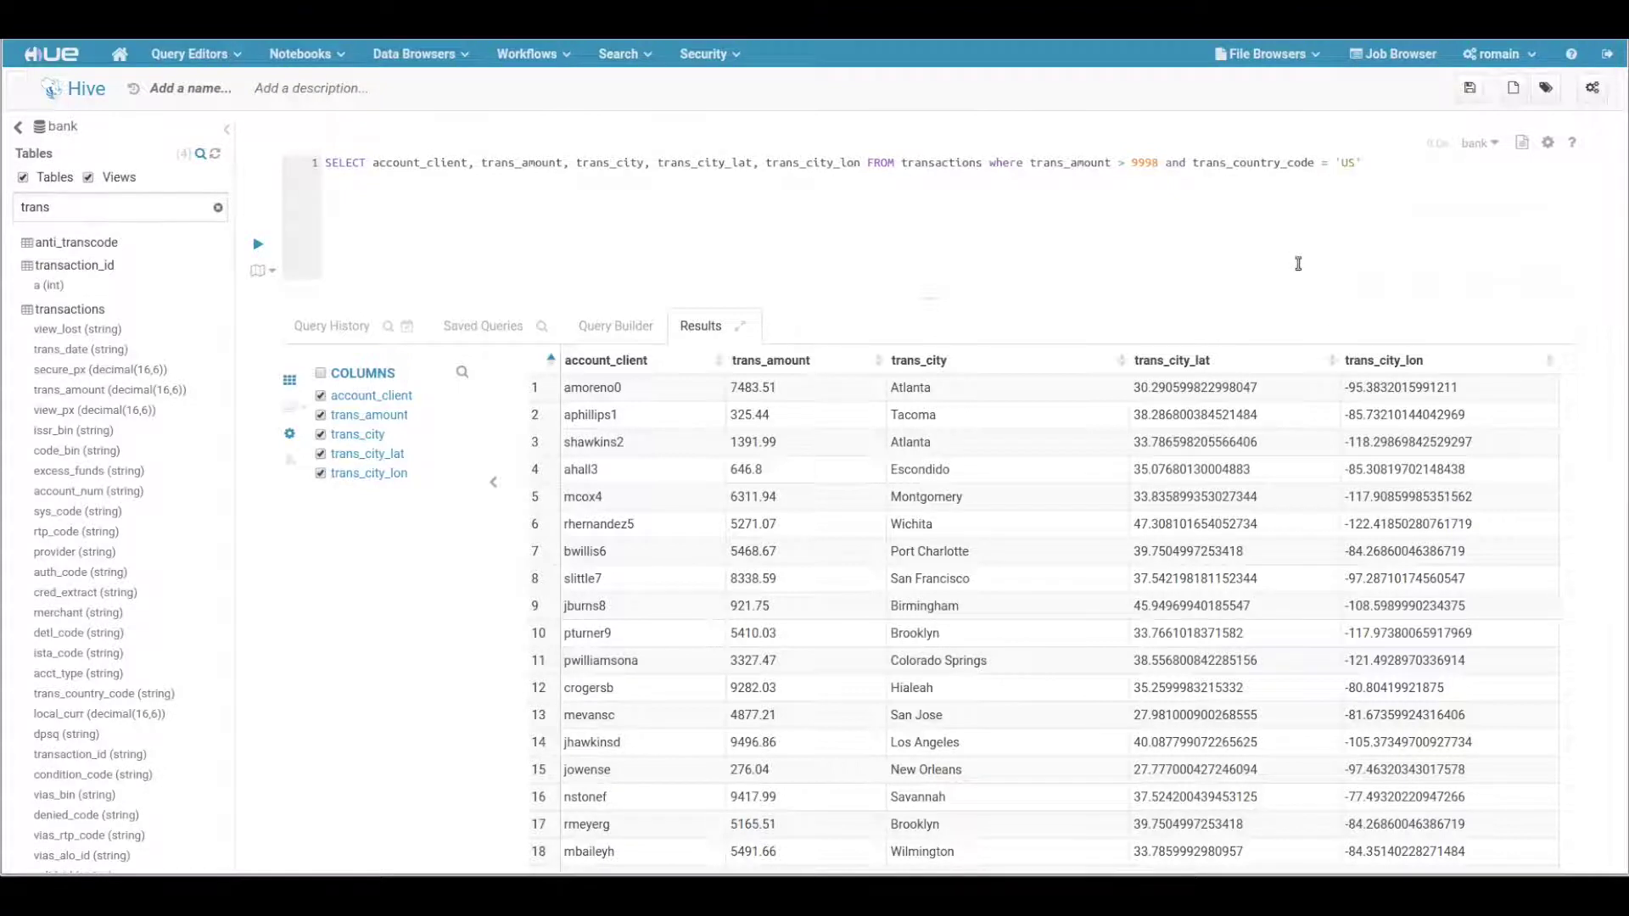
Step: Sort the query by trans_amount in descending order and limit it to 25 rows
type("order ")
type("by trans_amoun")
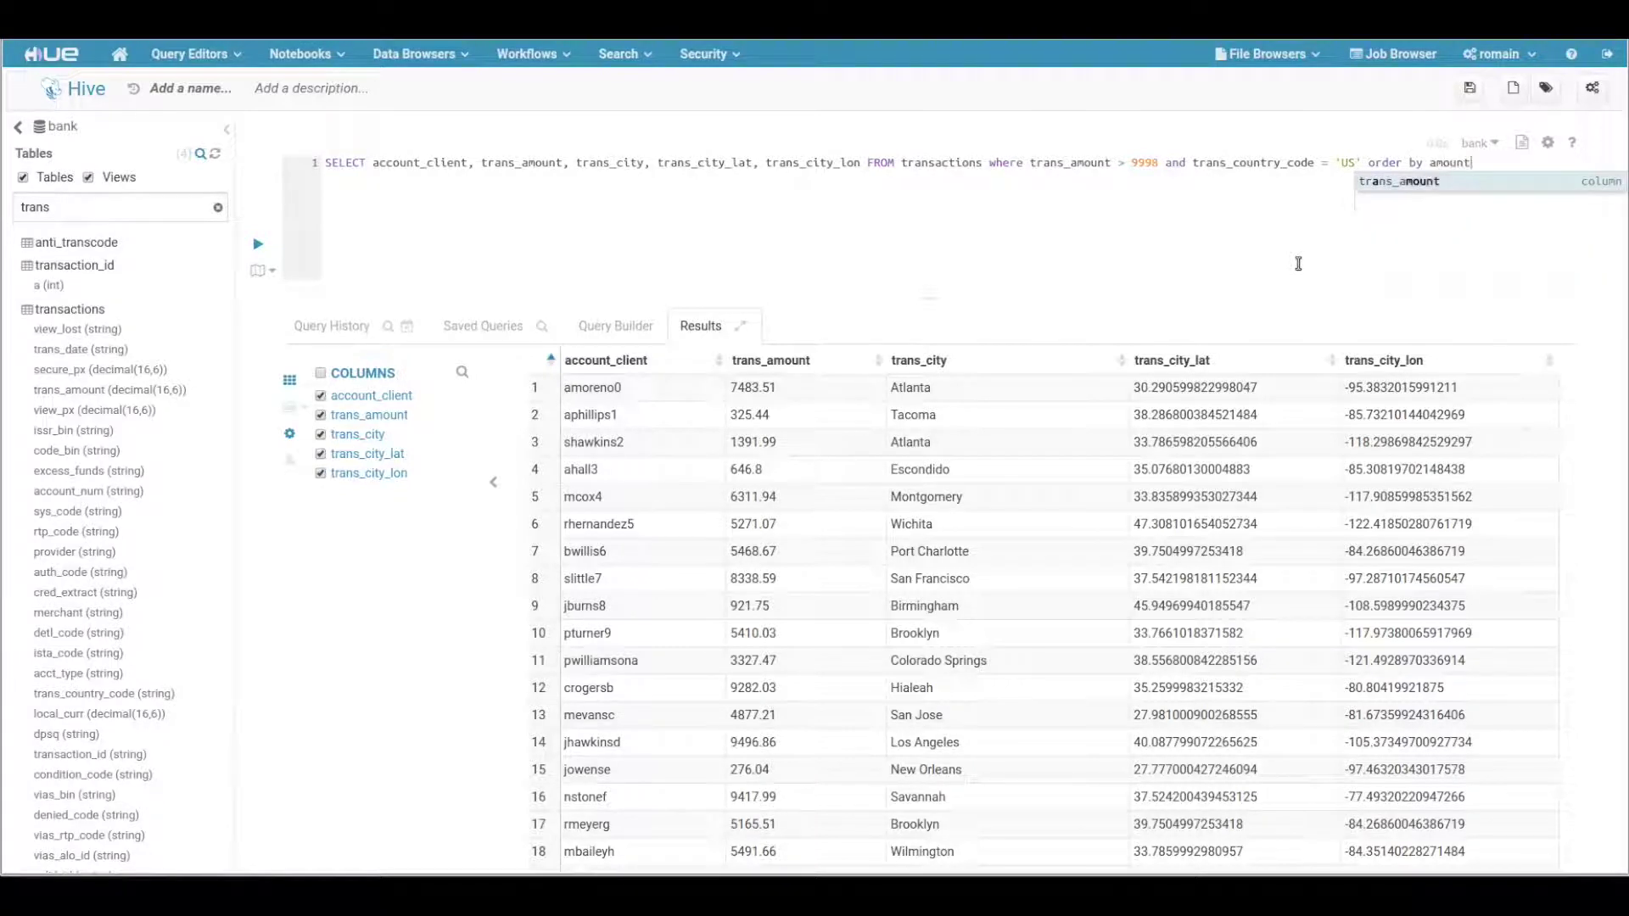
type("t")
key("Return")
type("des")
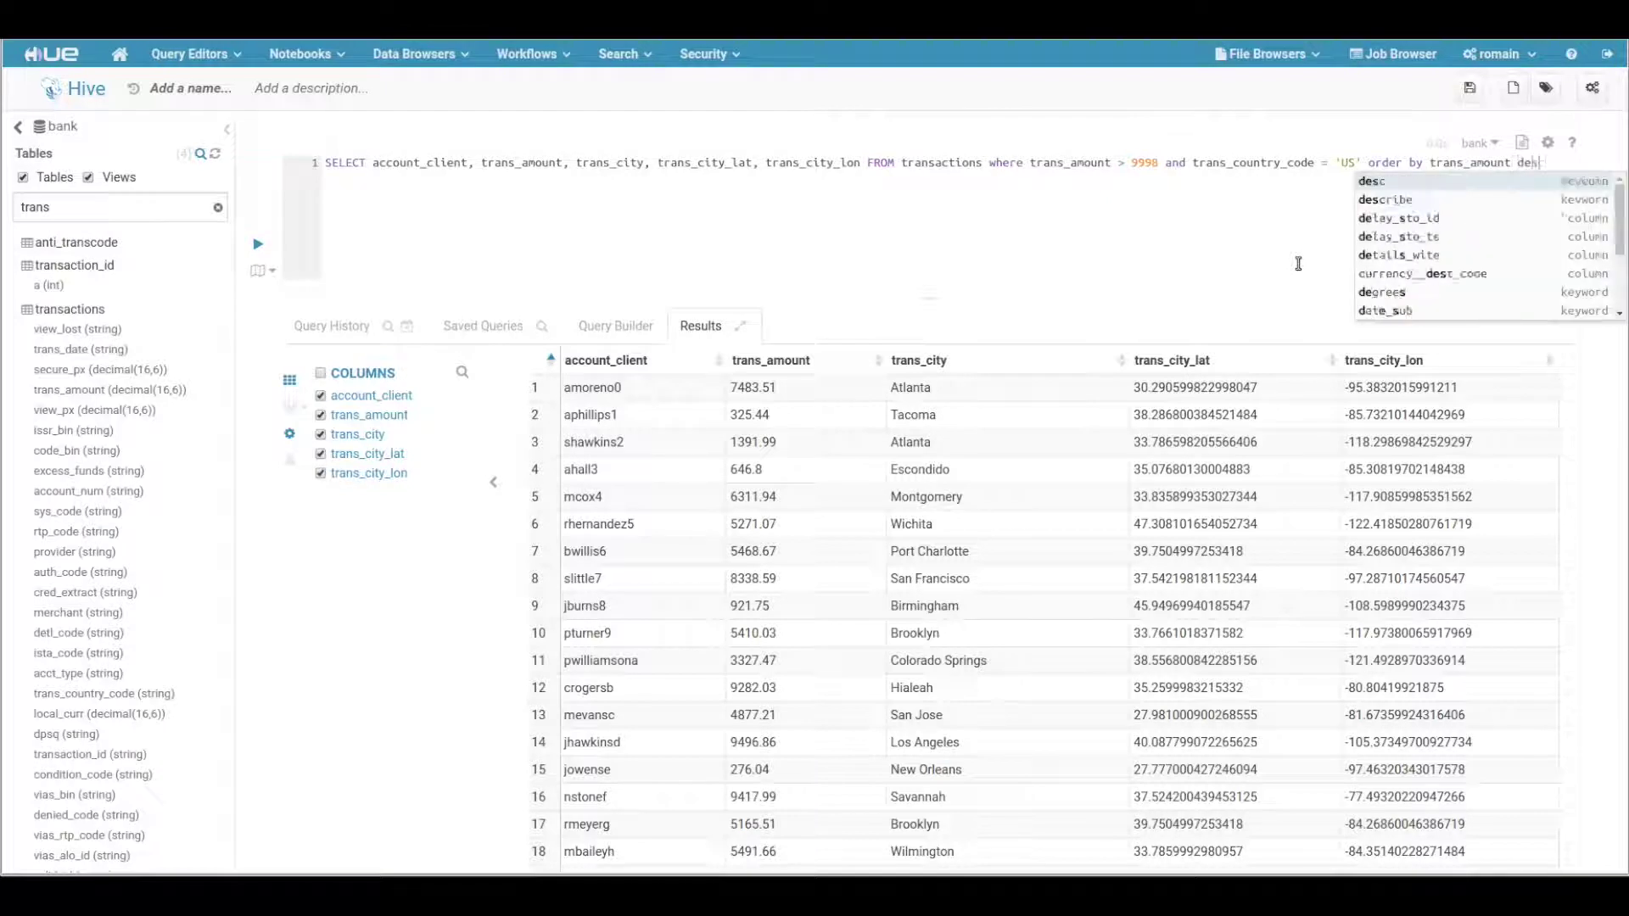
type("c limi")
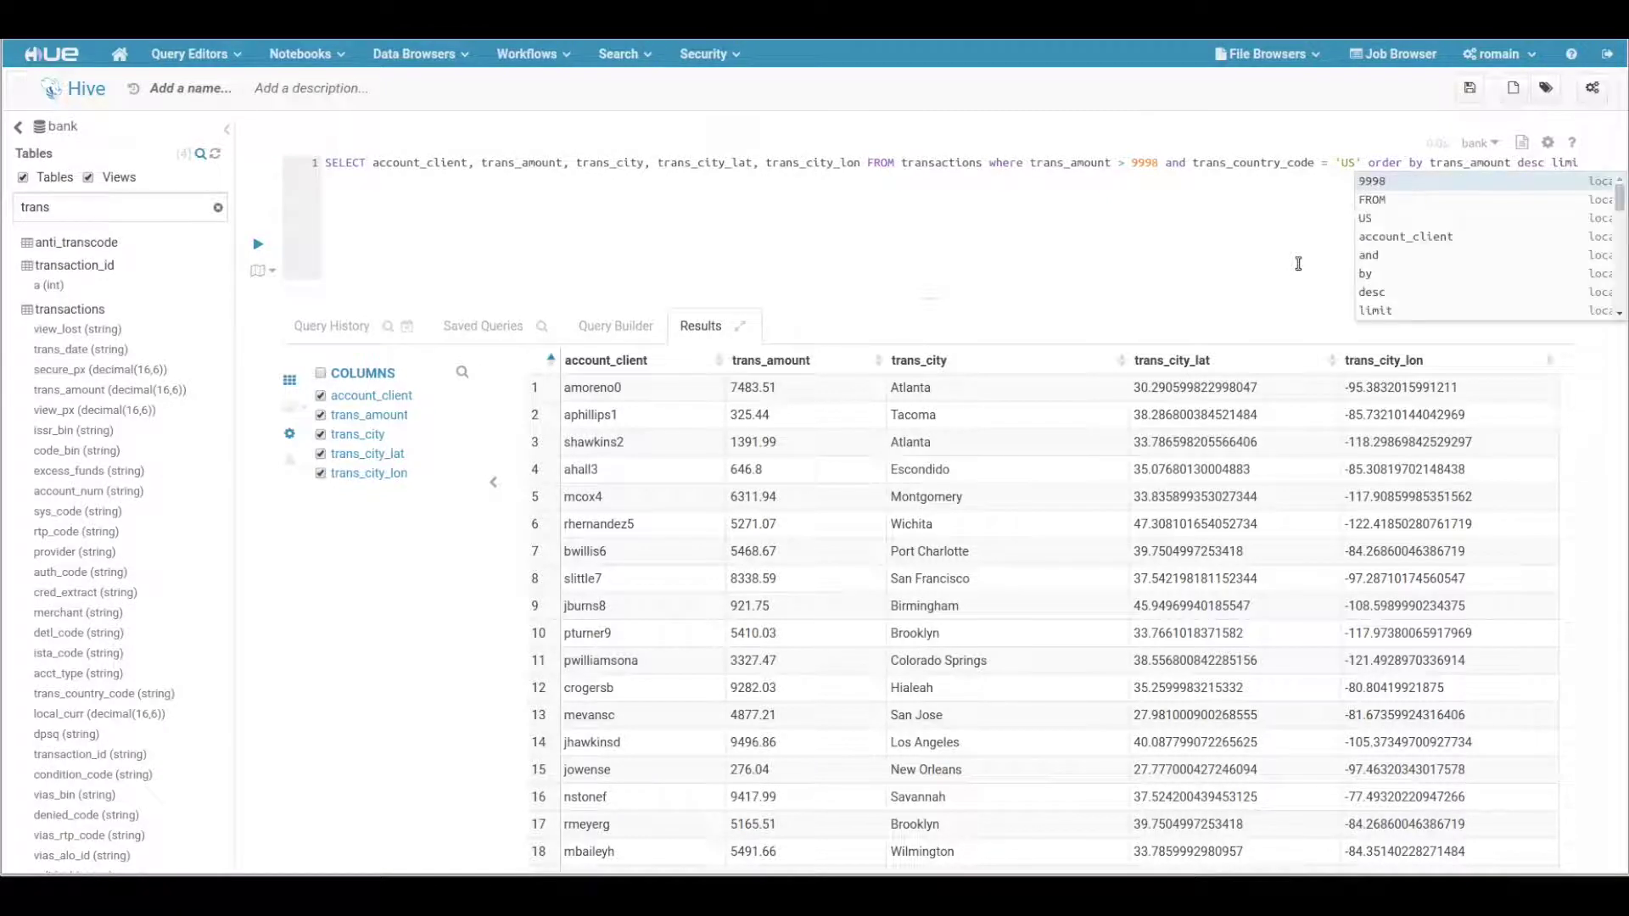
type("t")
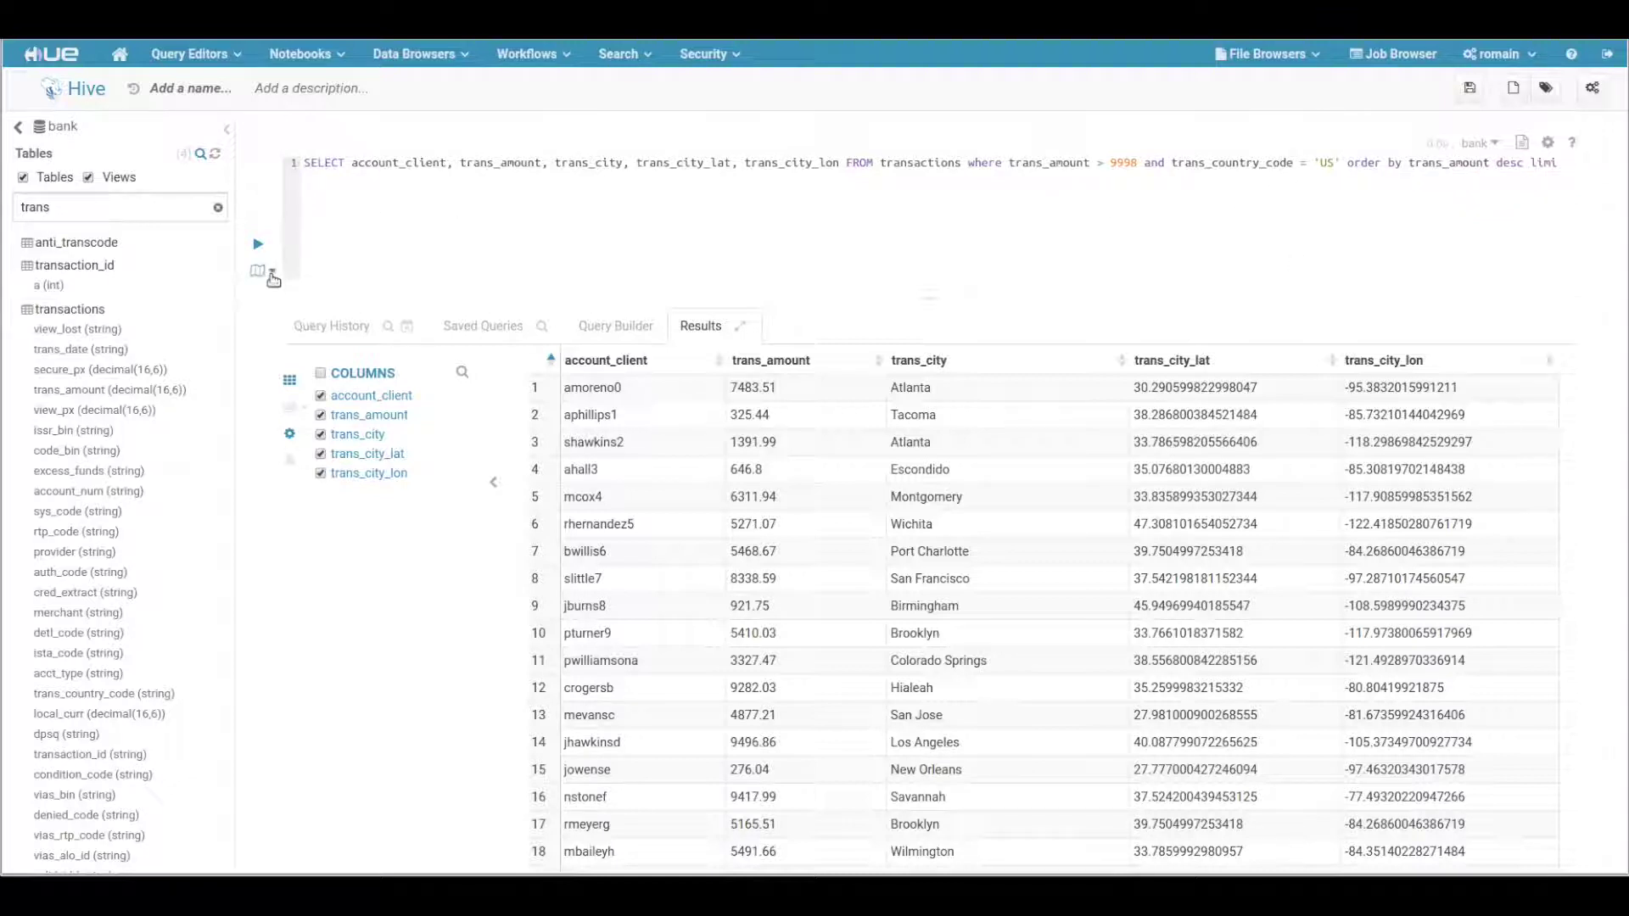
Step: Format the SQL statement across multiple lines and run the query
left_click(273, 280)
left_click(293, 338)
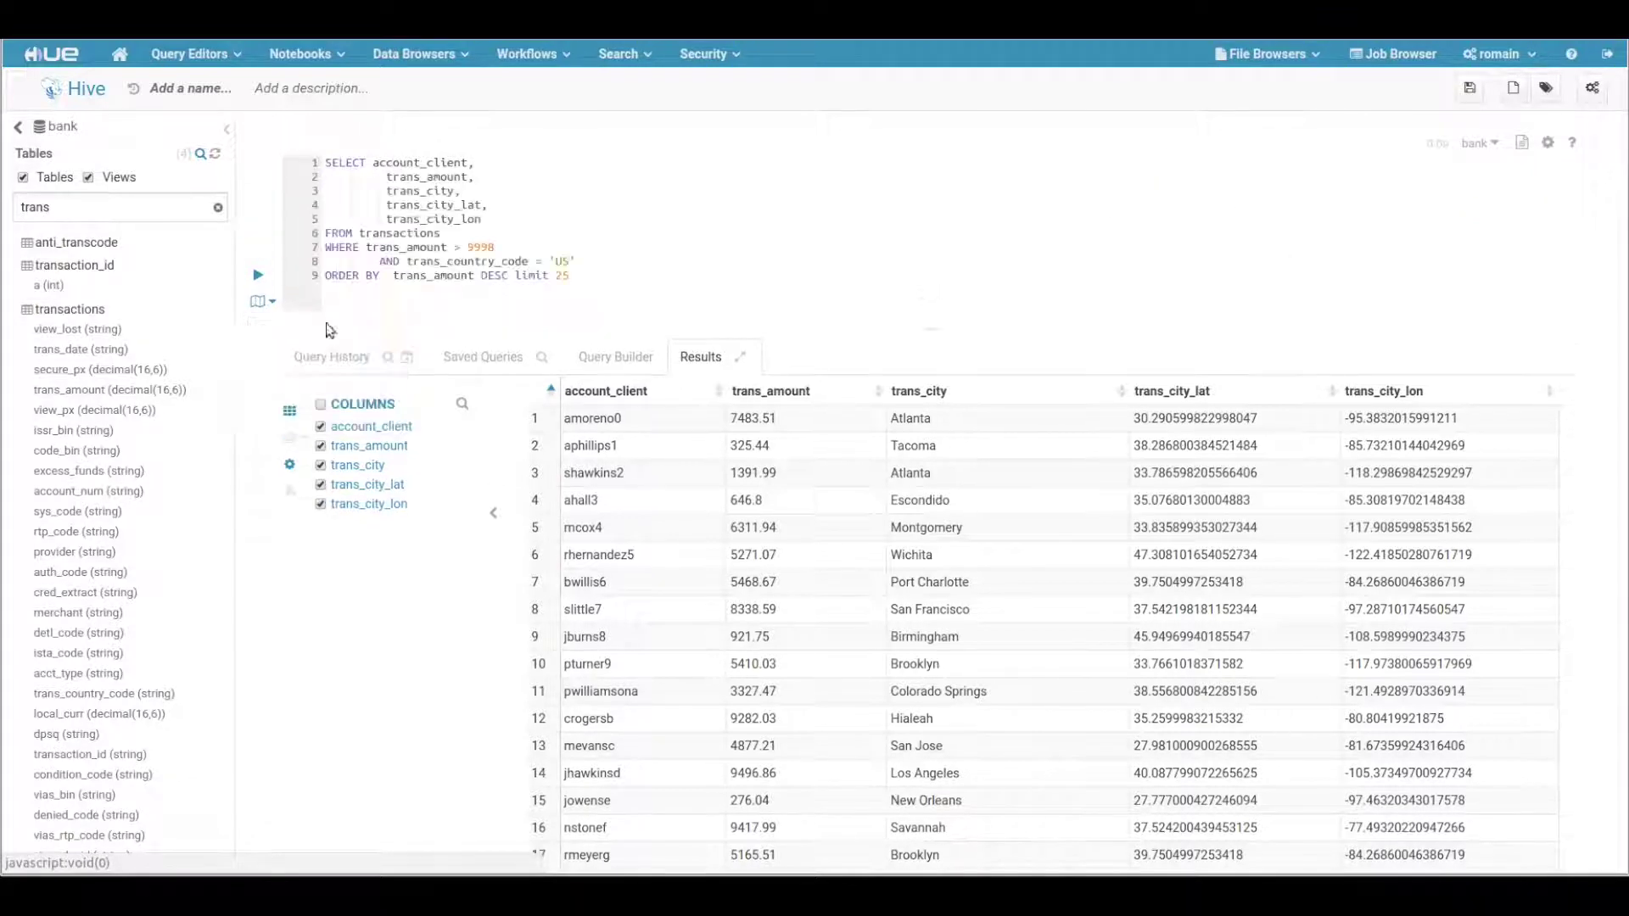
left_click(699, 234)
key("ctrl+Return")
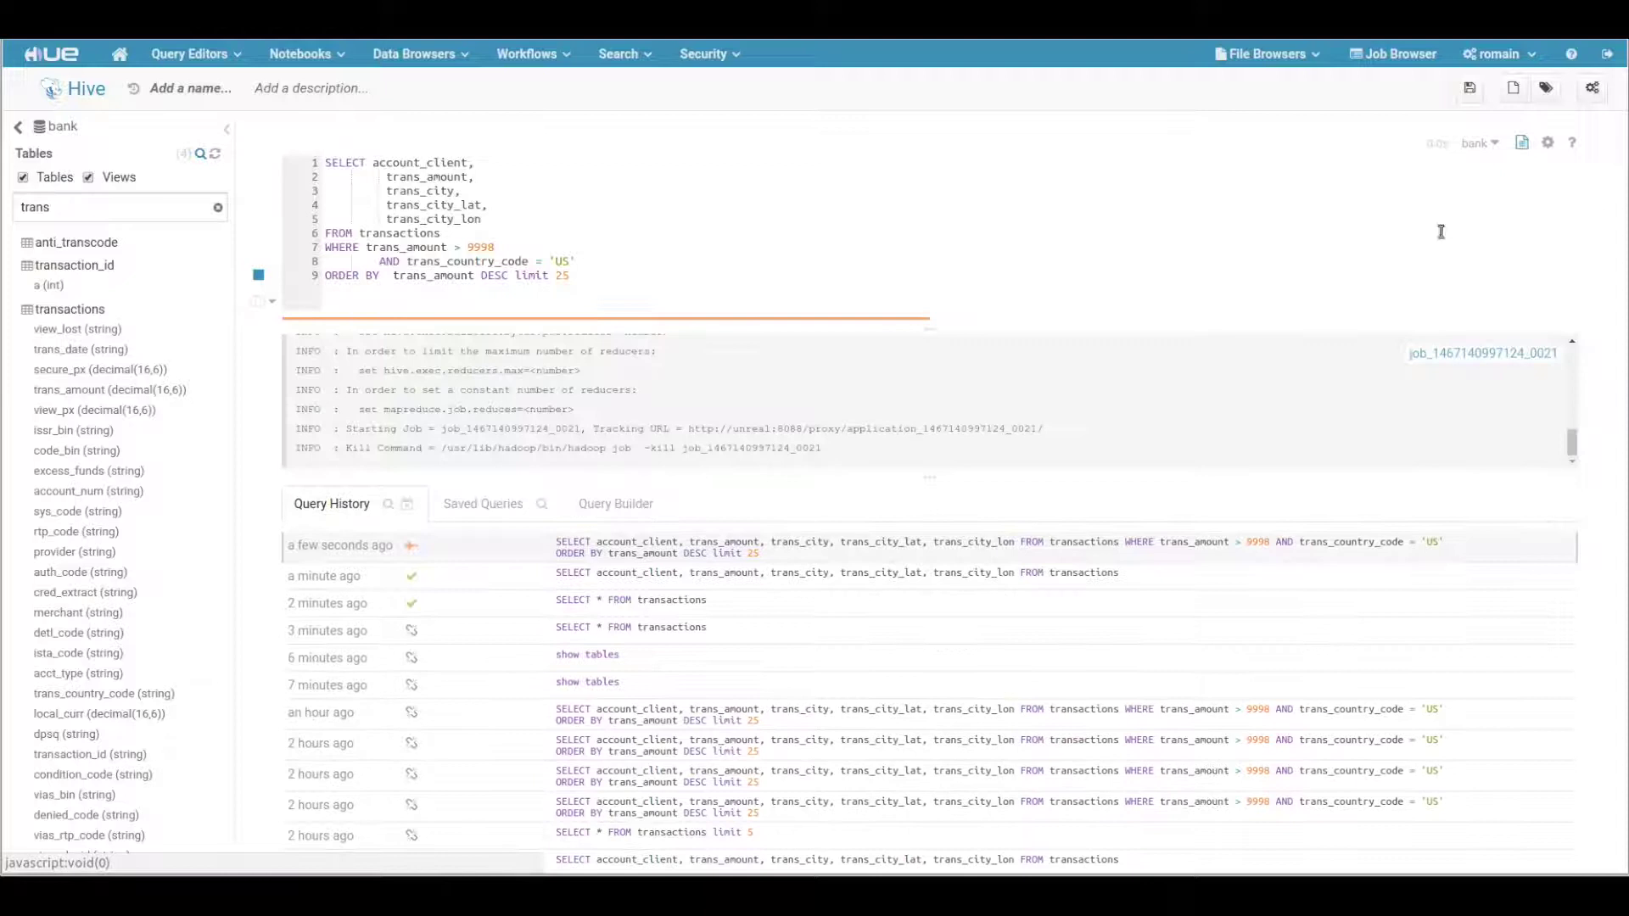
Step: Open the query's job link and examine the execution log through to its last entries
left_click(1423, 363)
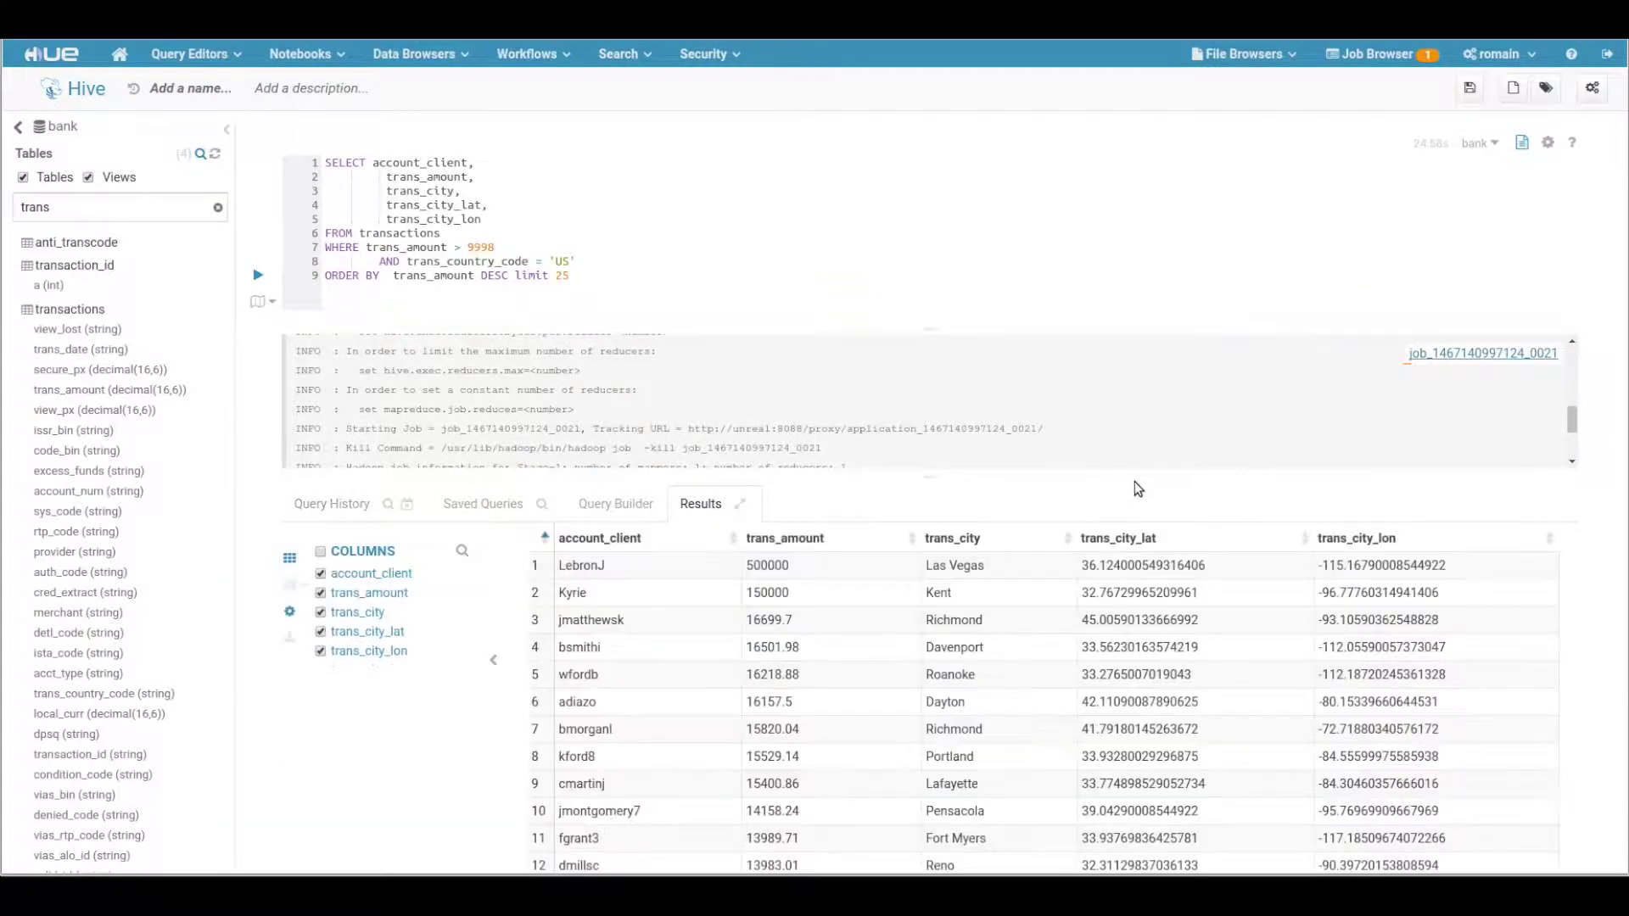
scroll(1110, 434, "down", 3)
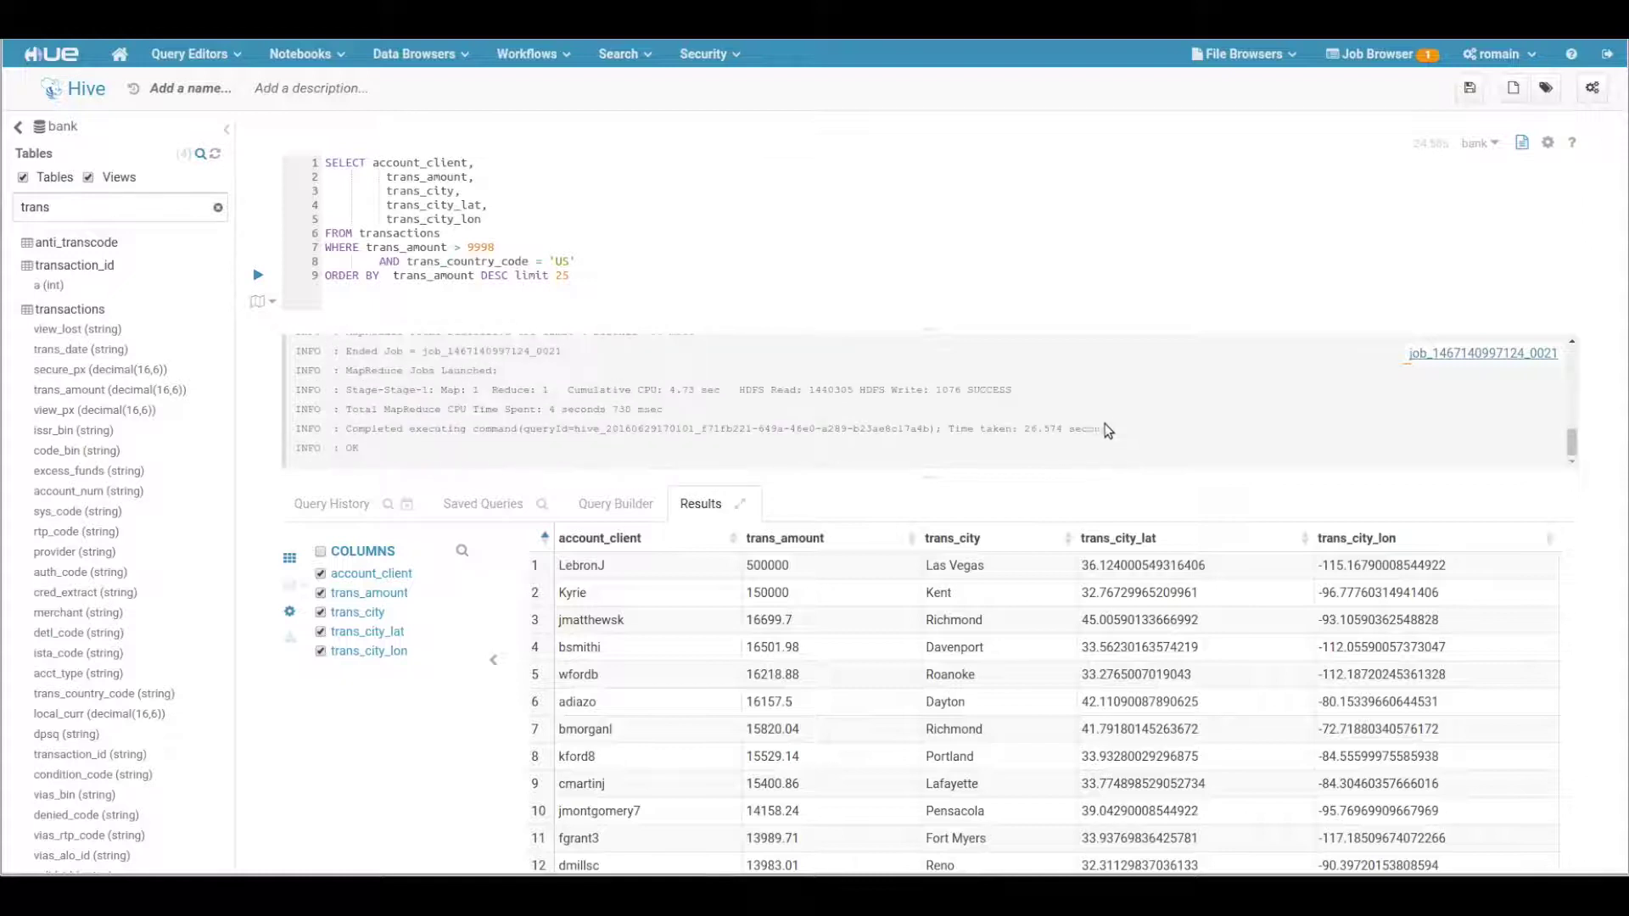
Step: Run the query again, hide the execution log and review the returned rows down to the last one
left_click(258, 274)
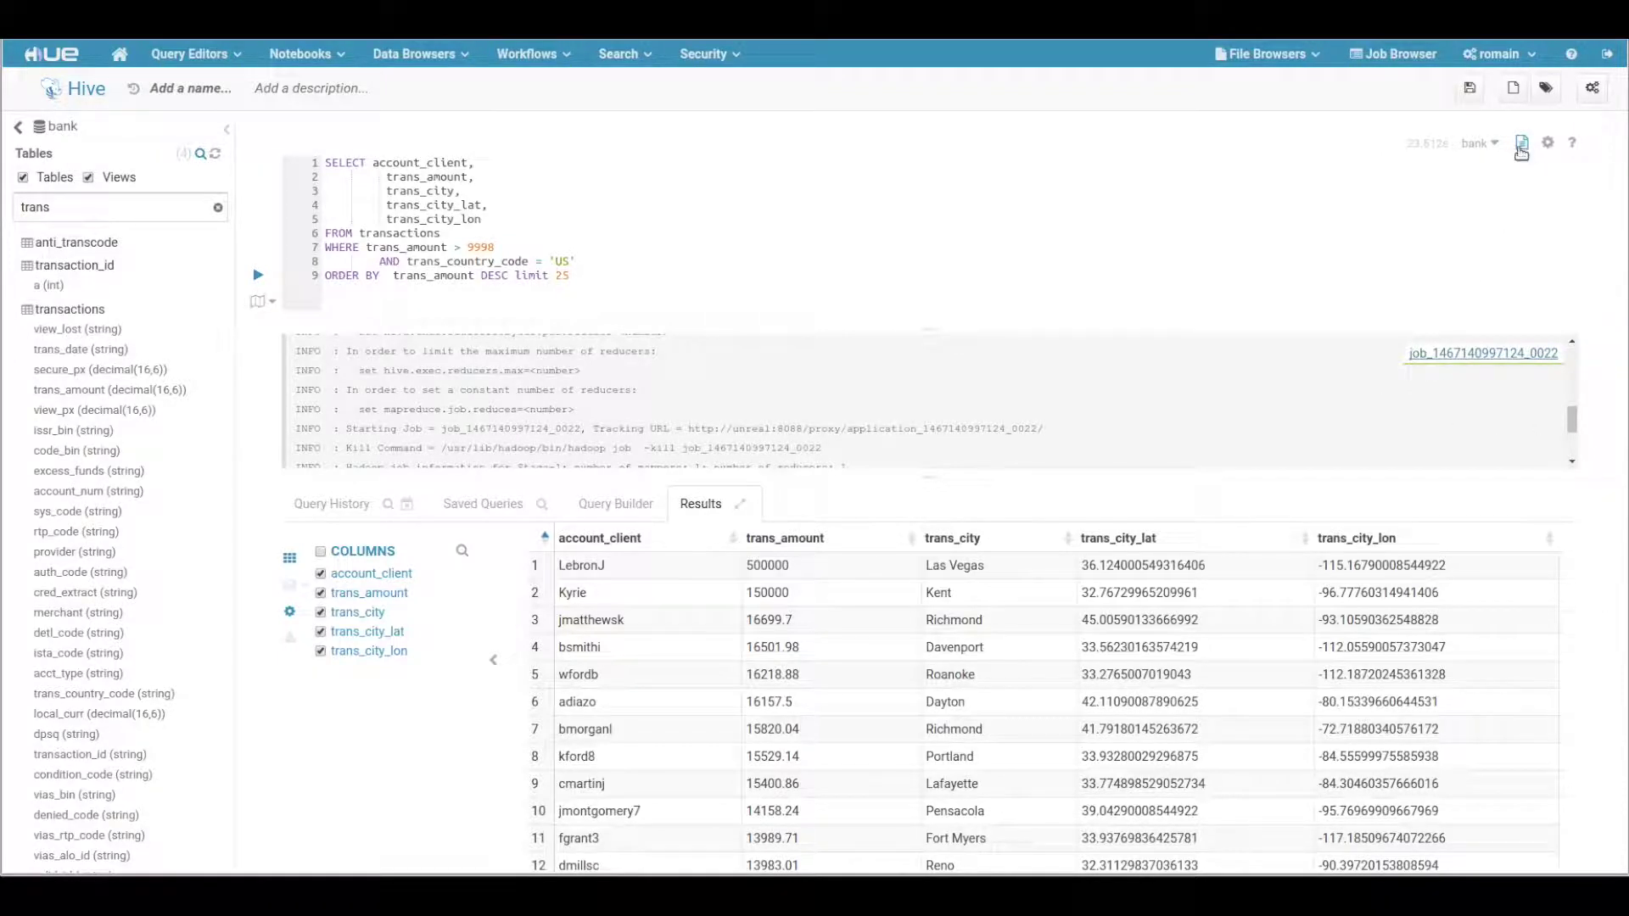
scroll(845, 540, "down", 1)
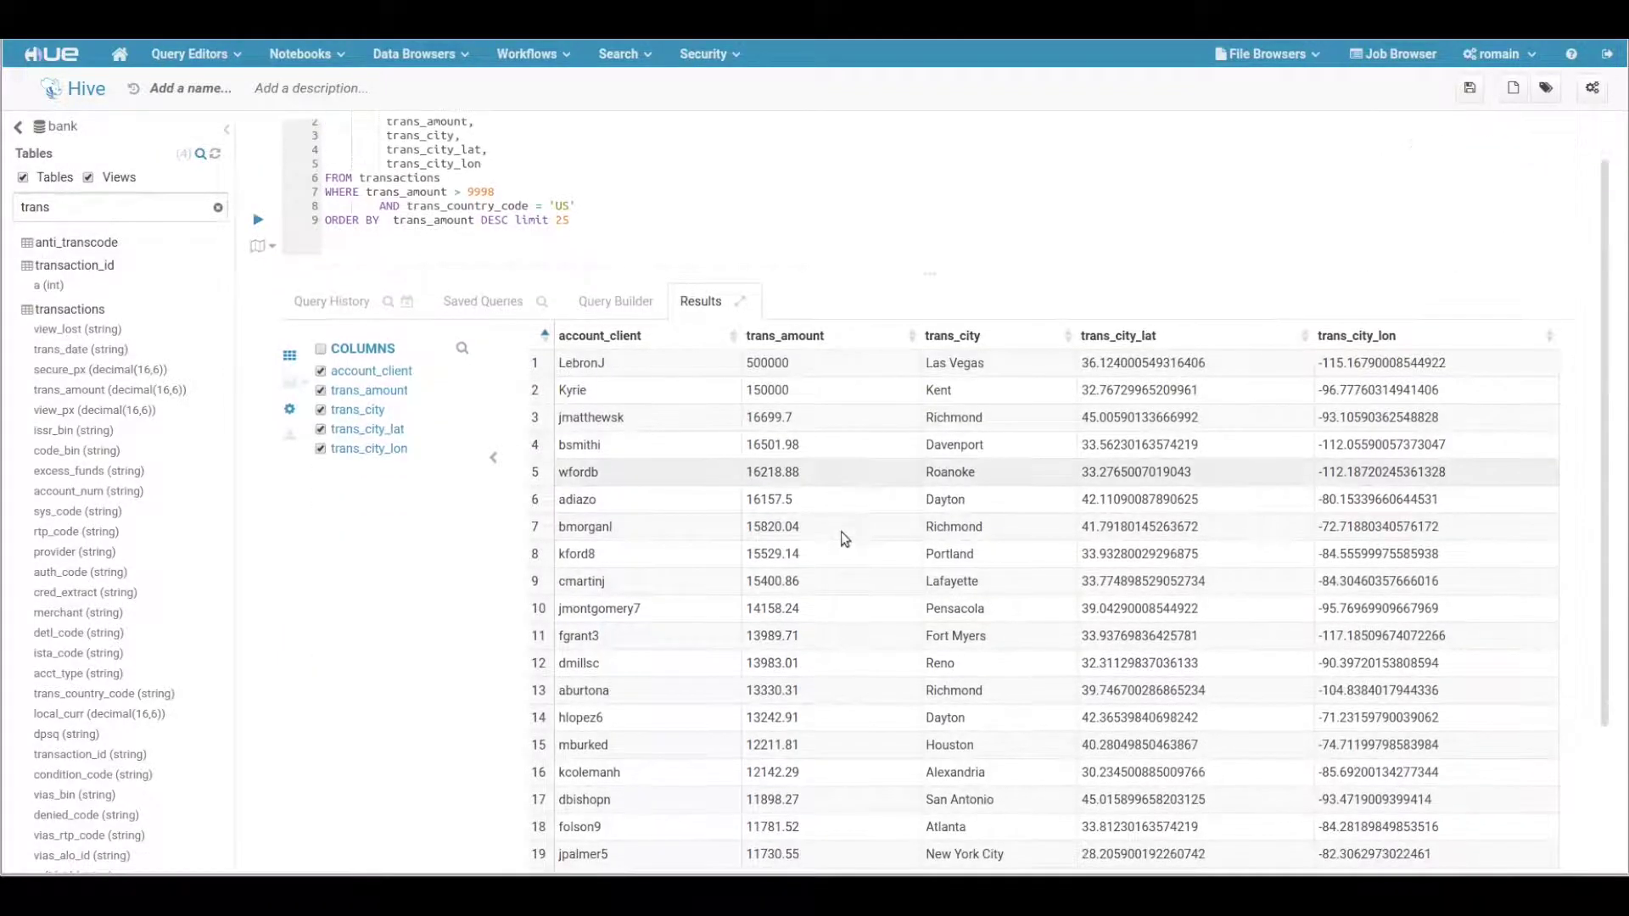
scroll(845, 540, "down", 4)
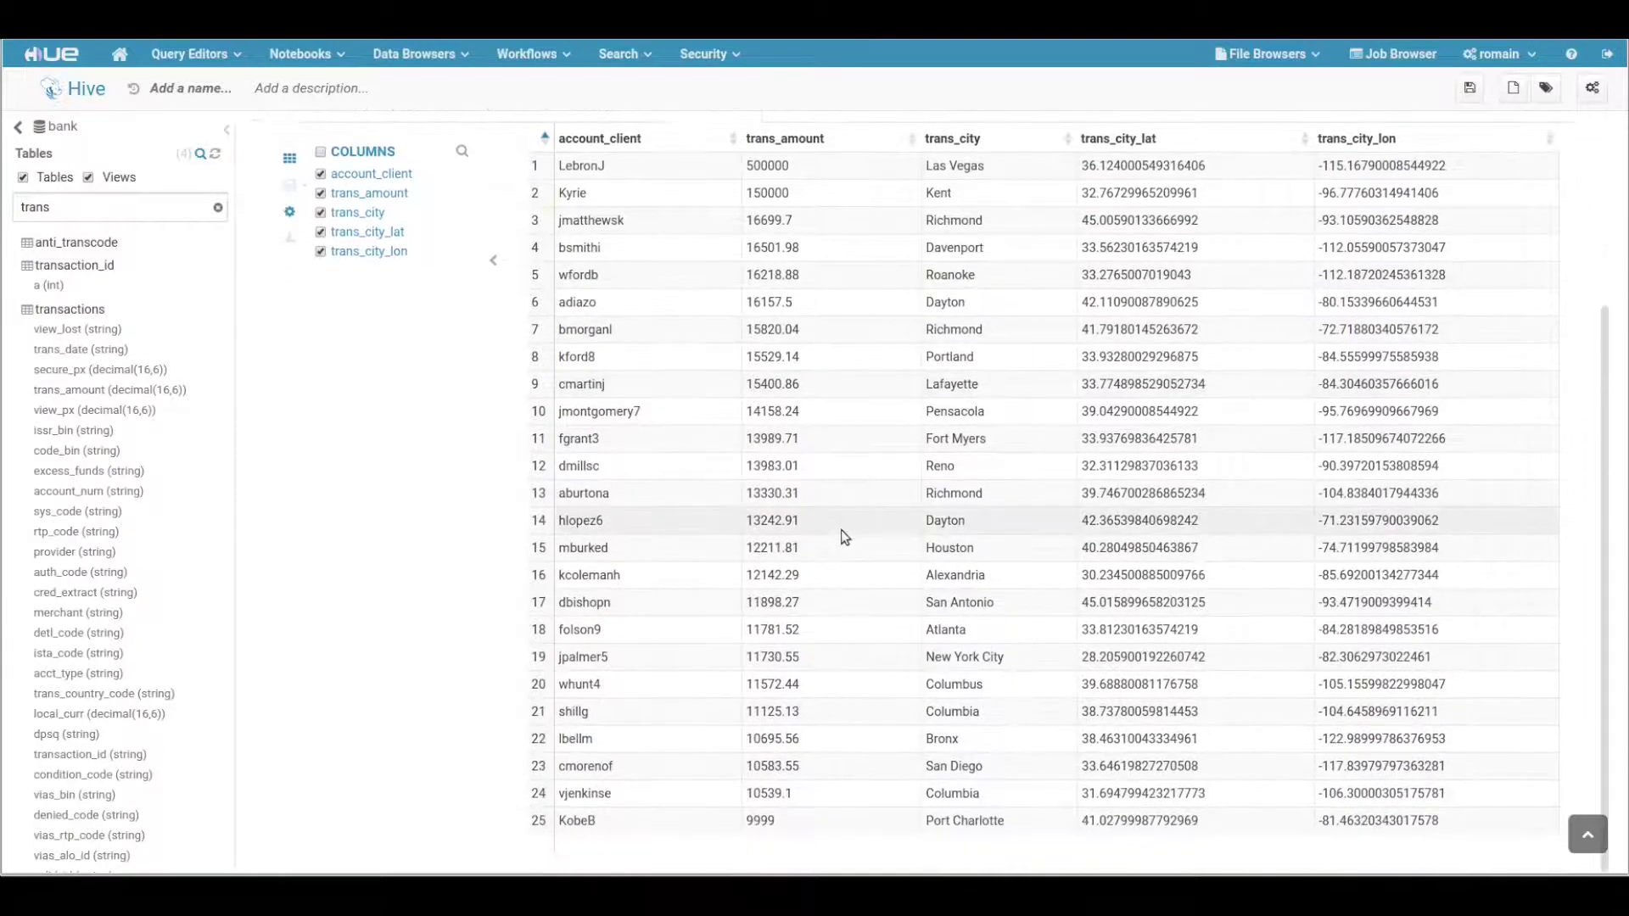
Step: Show the query results as a bar chart and inspect the trans_amount of the LebronJ and Kyrie bars
scroll(845, 539, "up", 3)
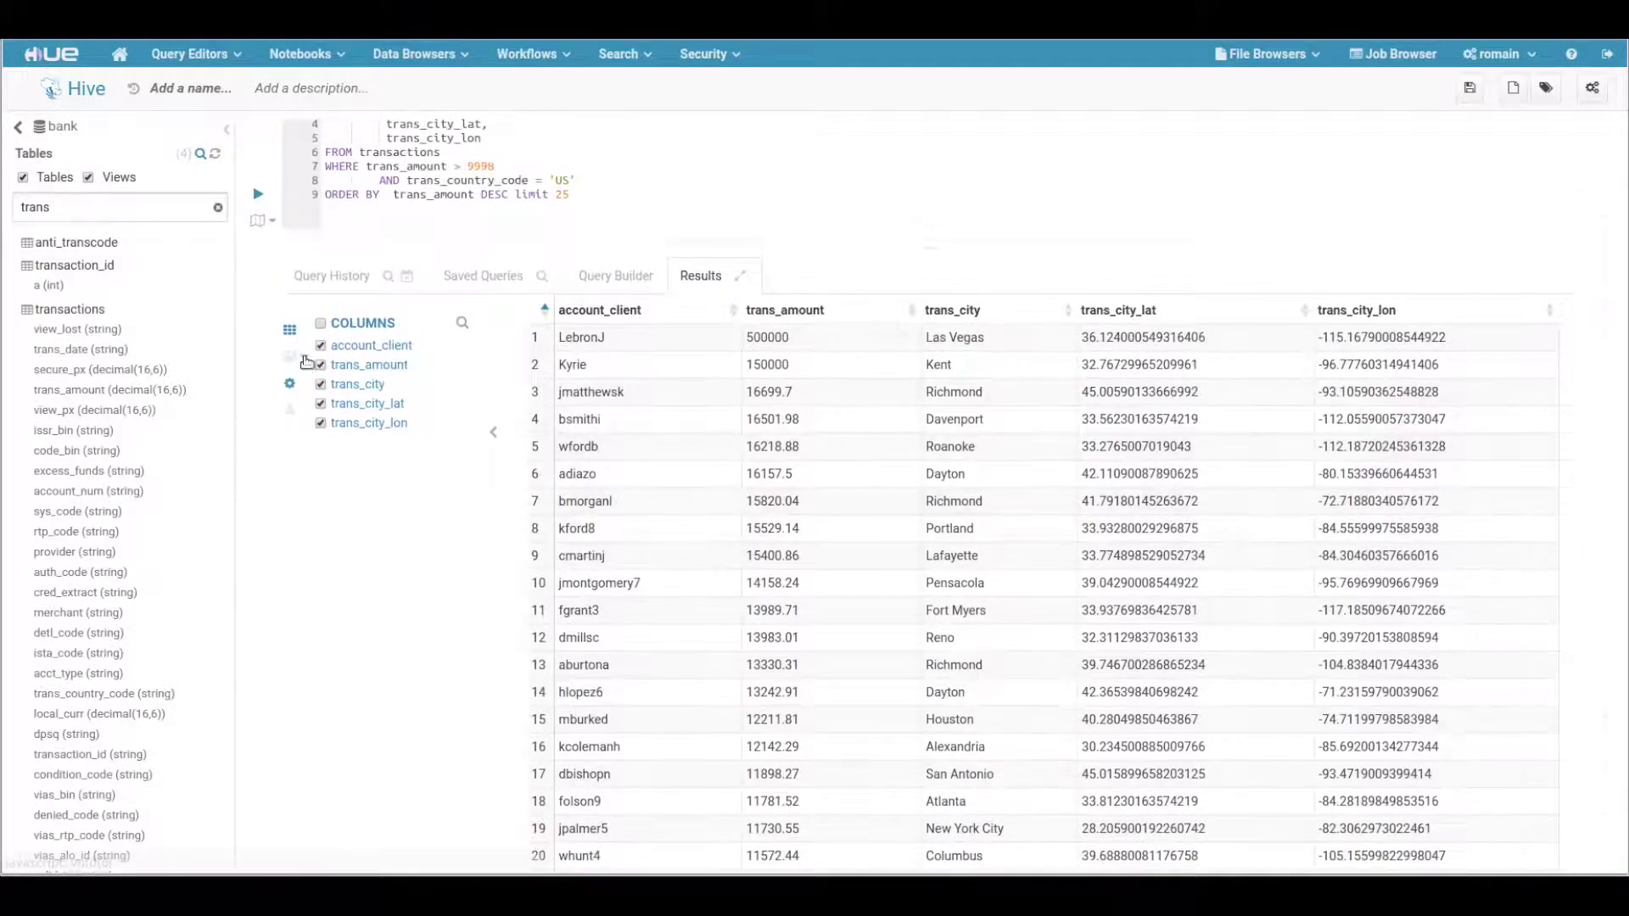
left_click(306, 362)
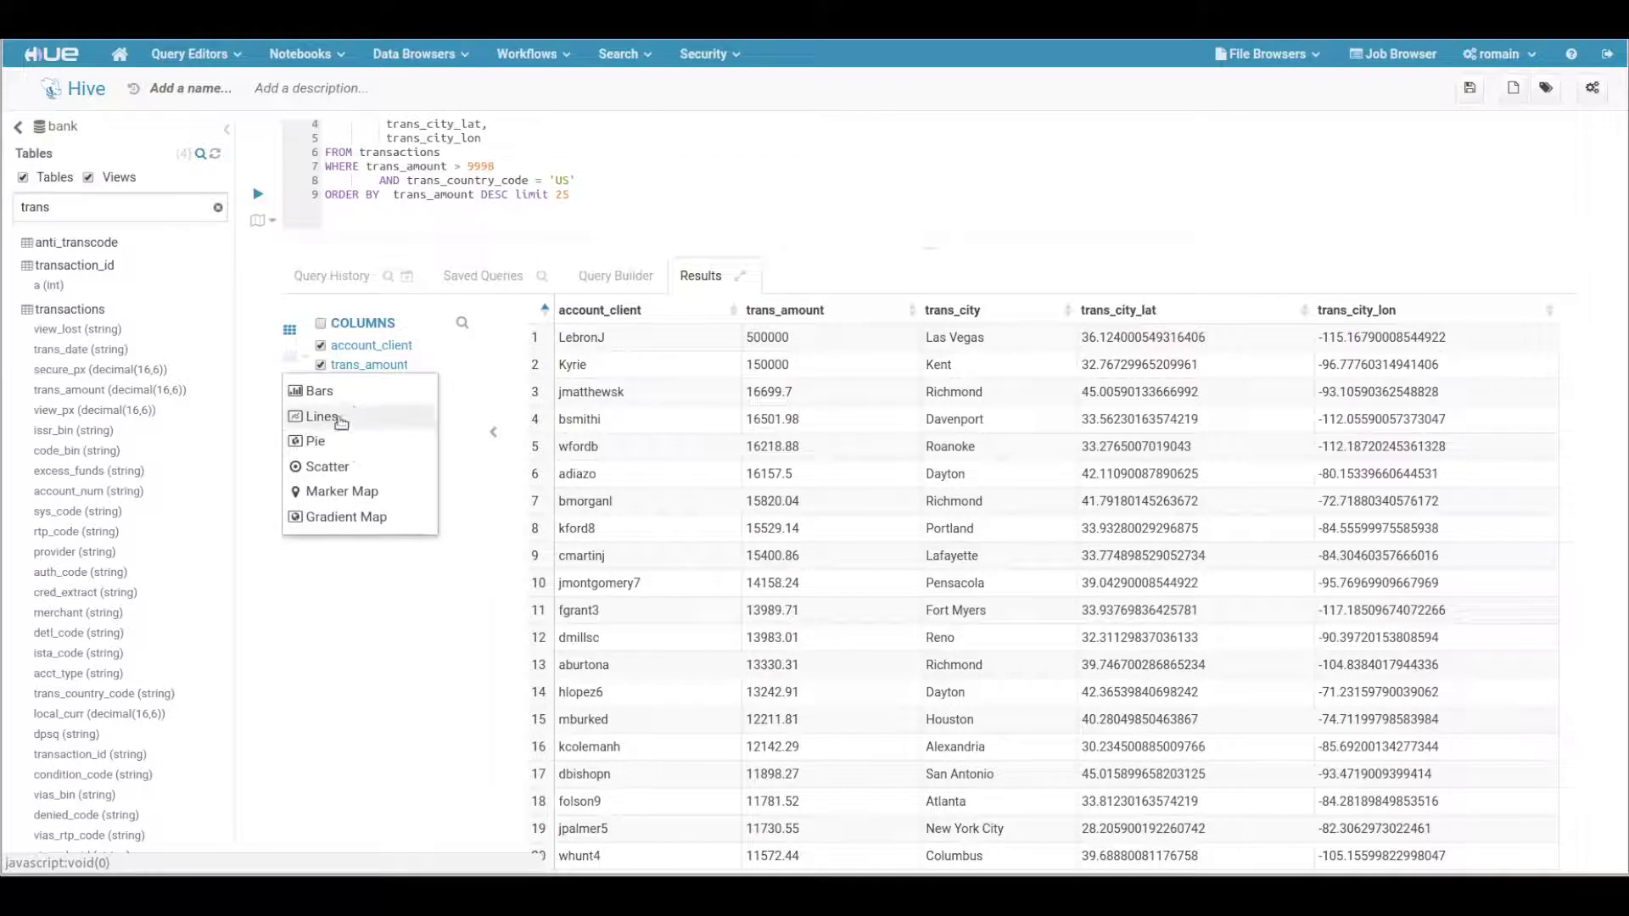
left_click(353, 391)
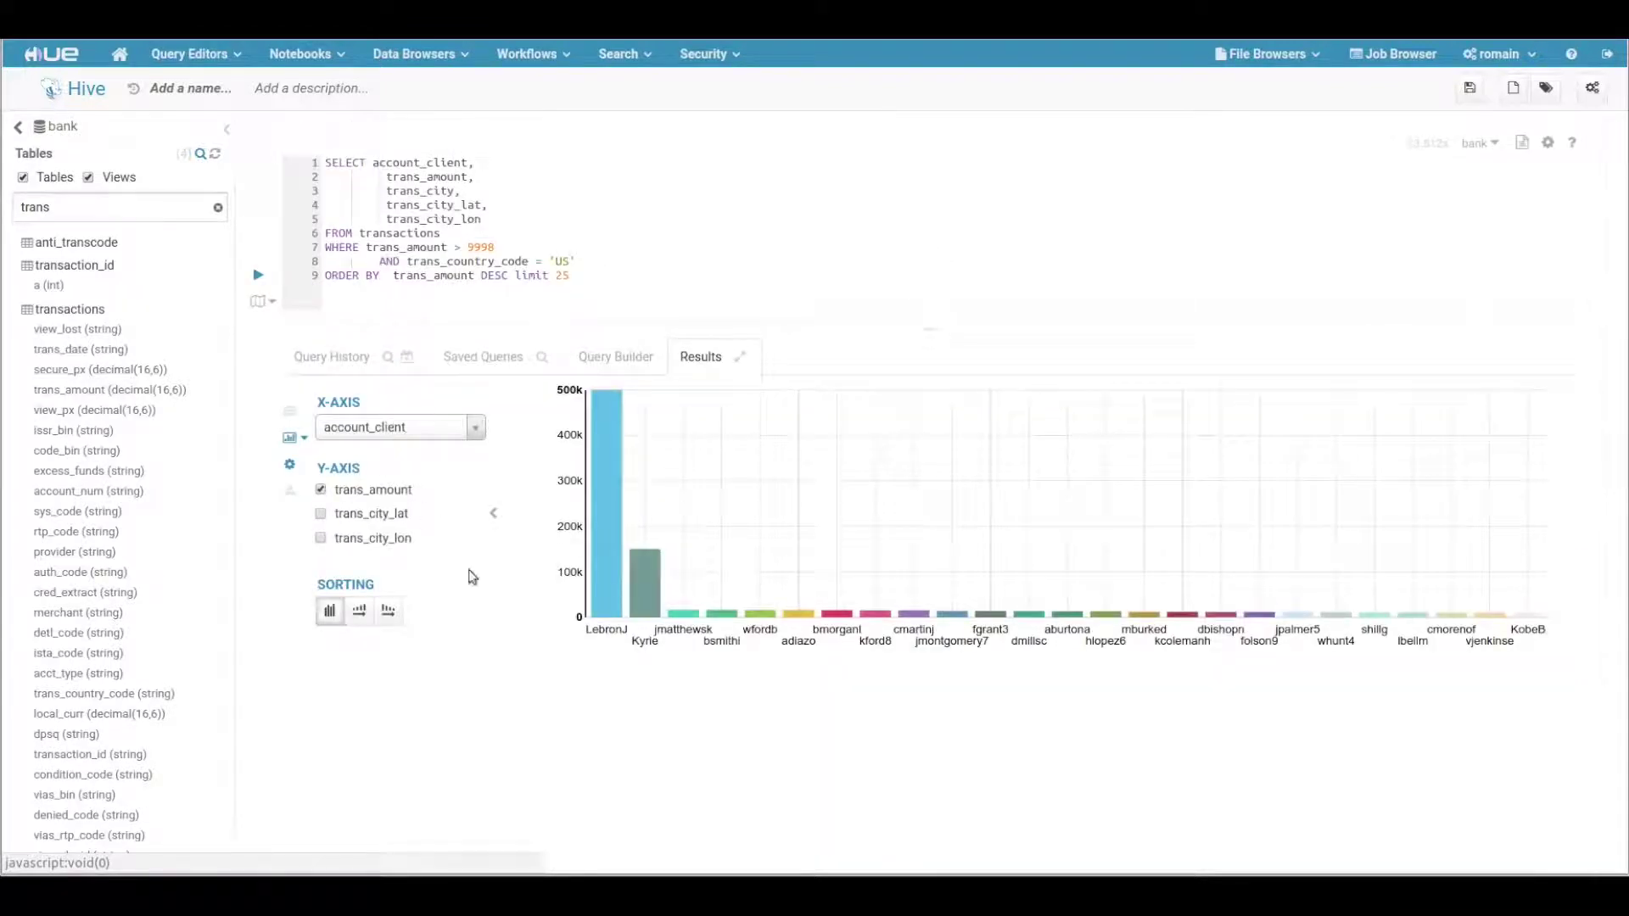
mouse_move(607, 565)
mouse_move(634, 599)
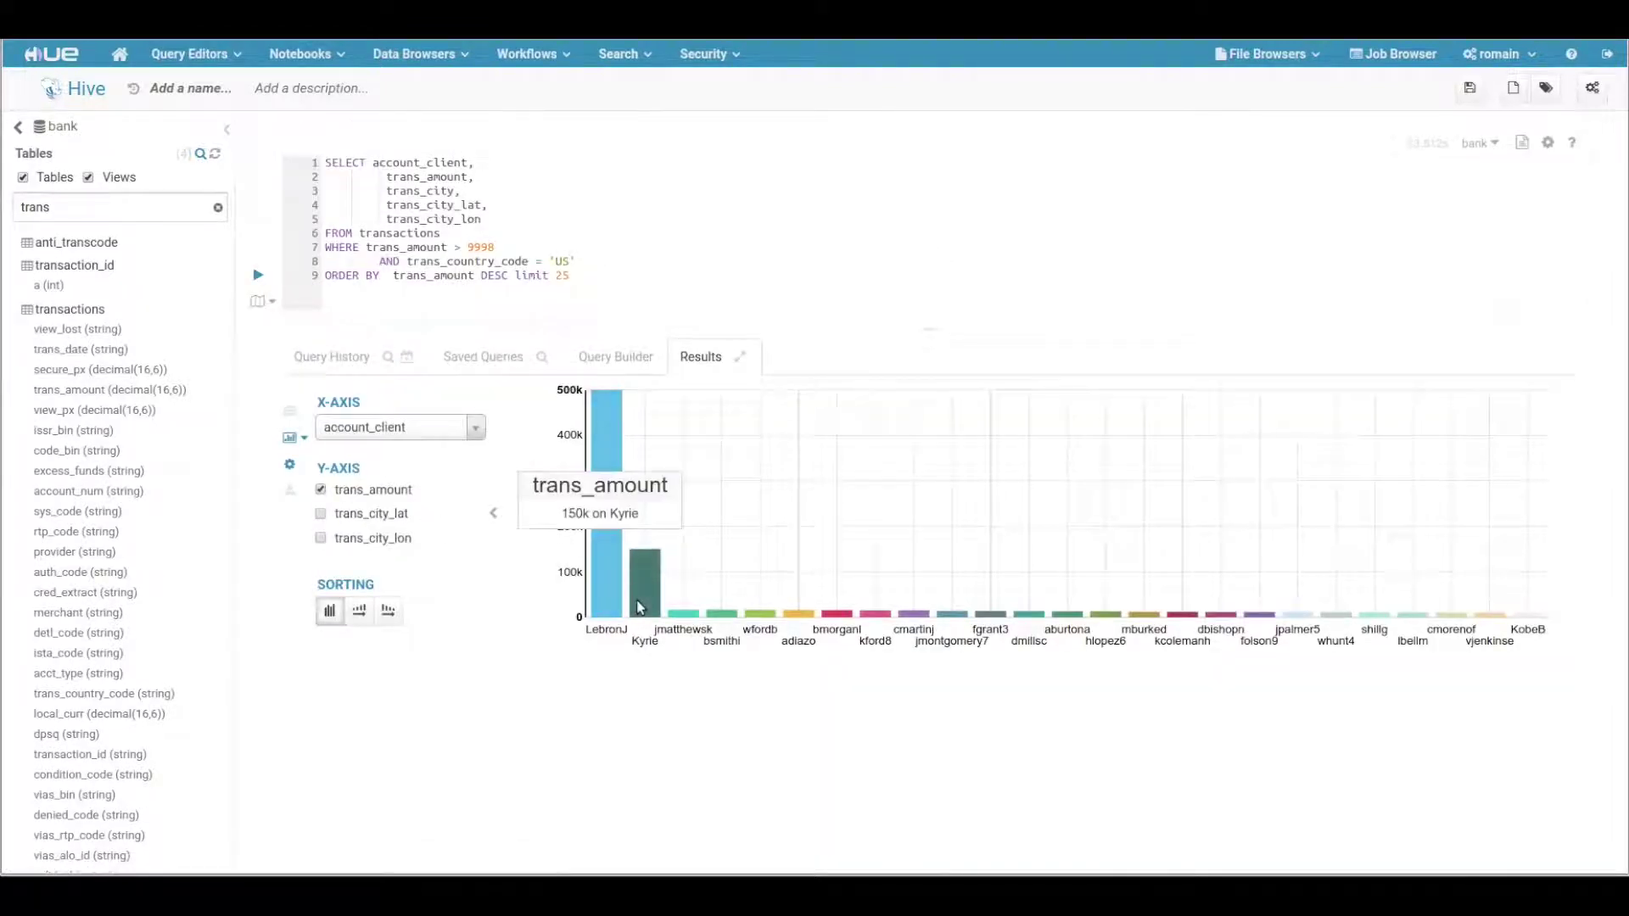
Step: Preview the bar chart in descending and ascending order and switch back to the unsorted order
left_click(388, 612)
left_click(359, 611)
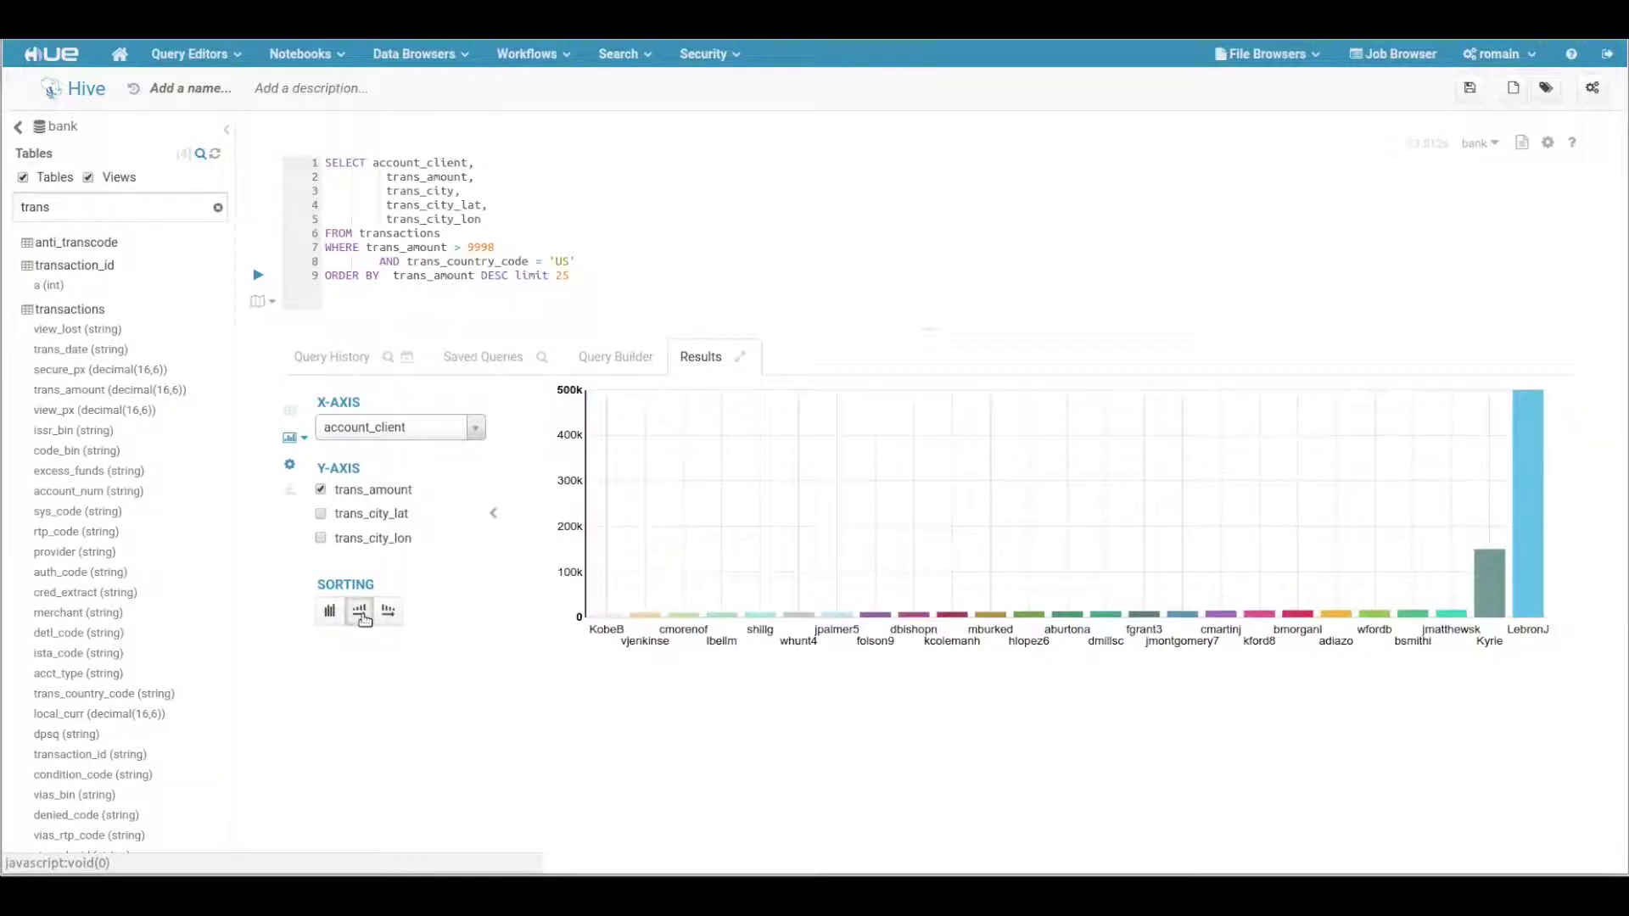
mouse_move(607, 617)
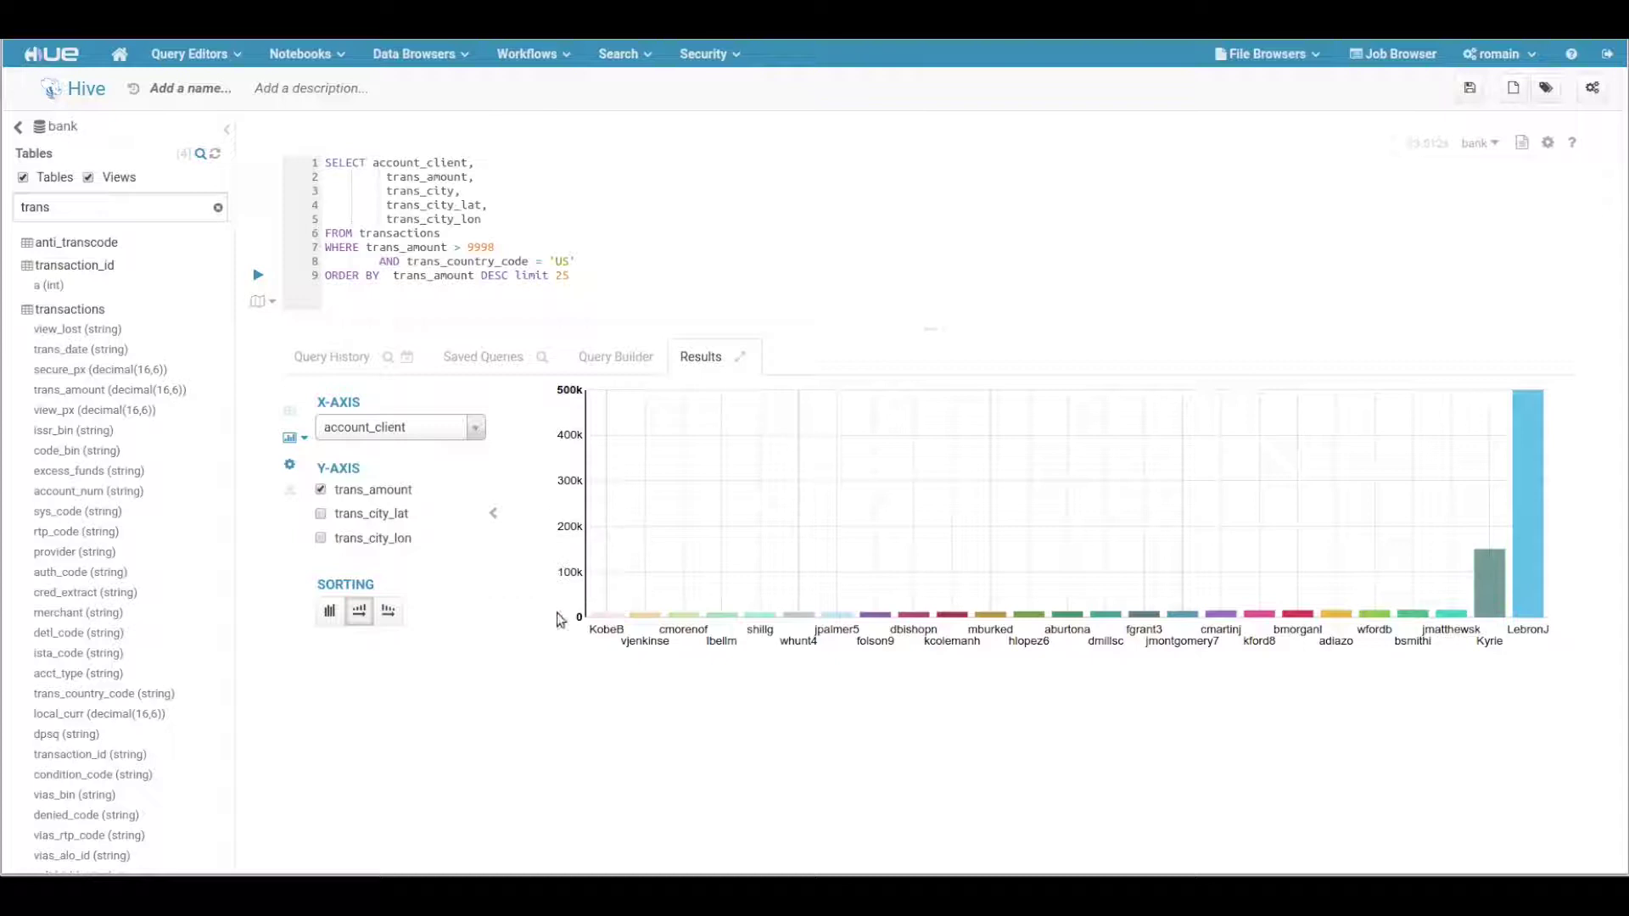
left_click(330, 611)
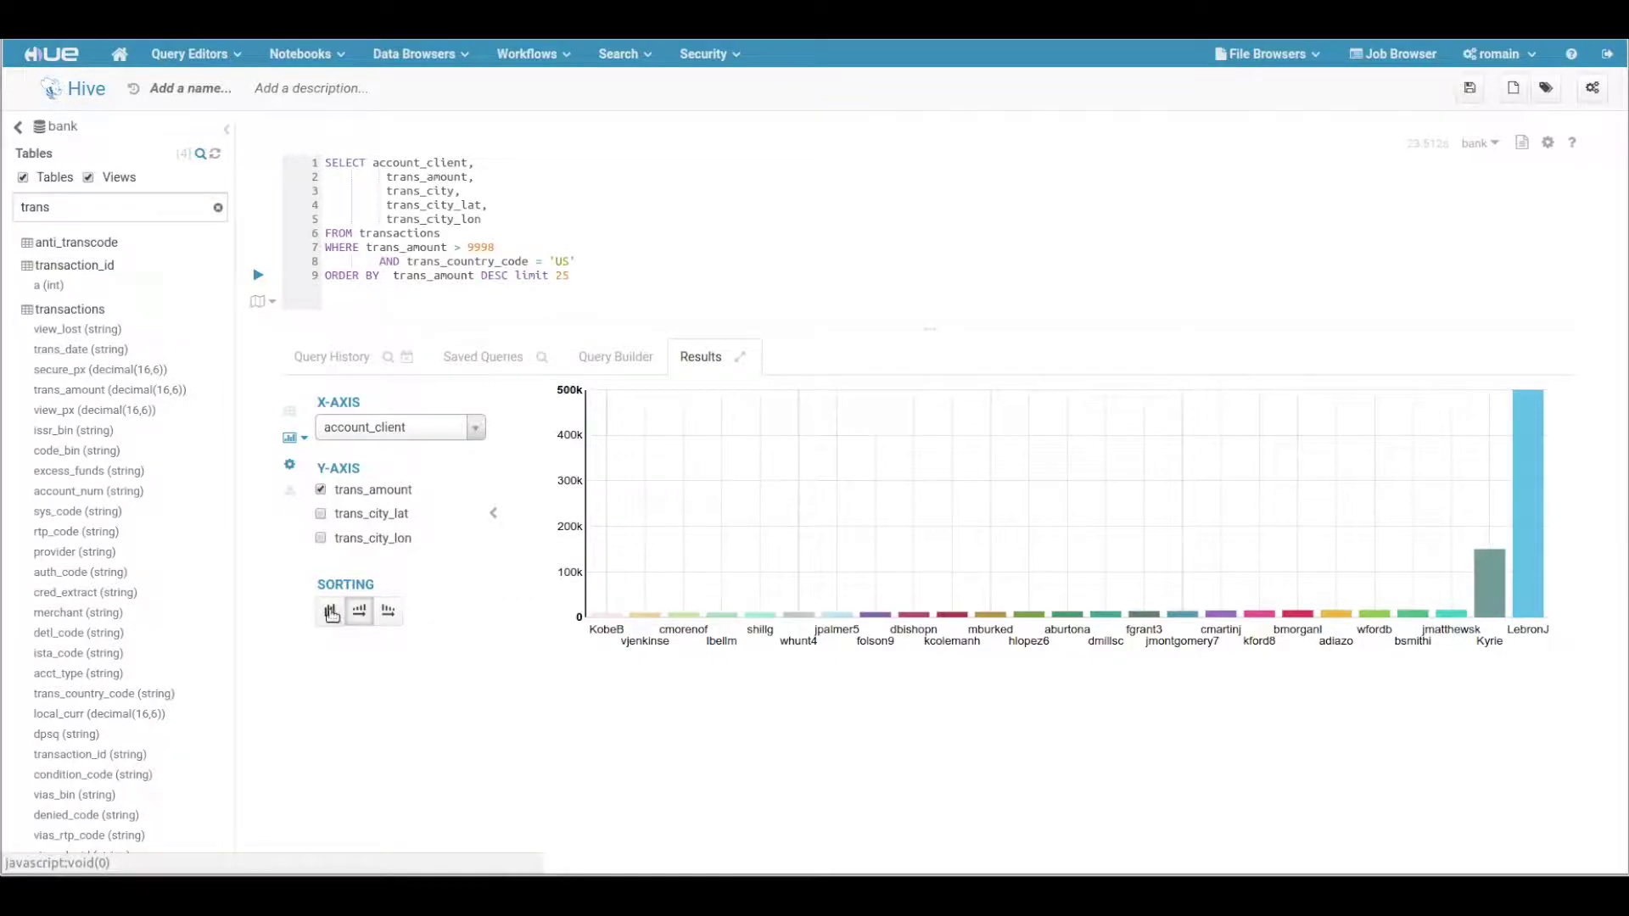
Step: Show the results as a pie chart and inspect its largest slices
left_click(302, 439)
left_click(316, 521)
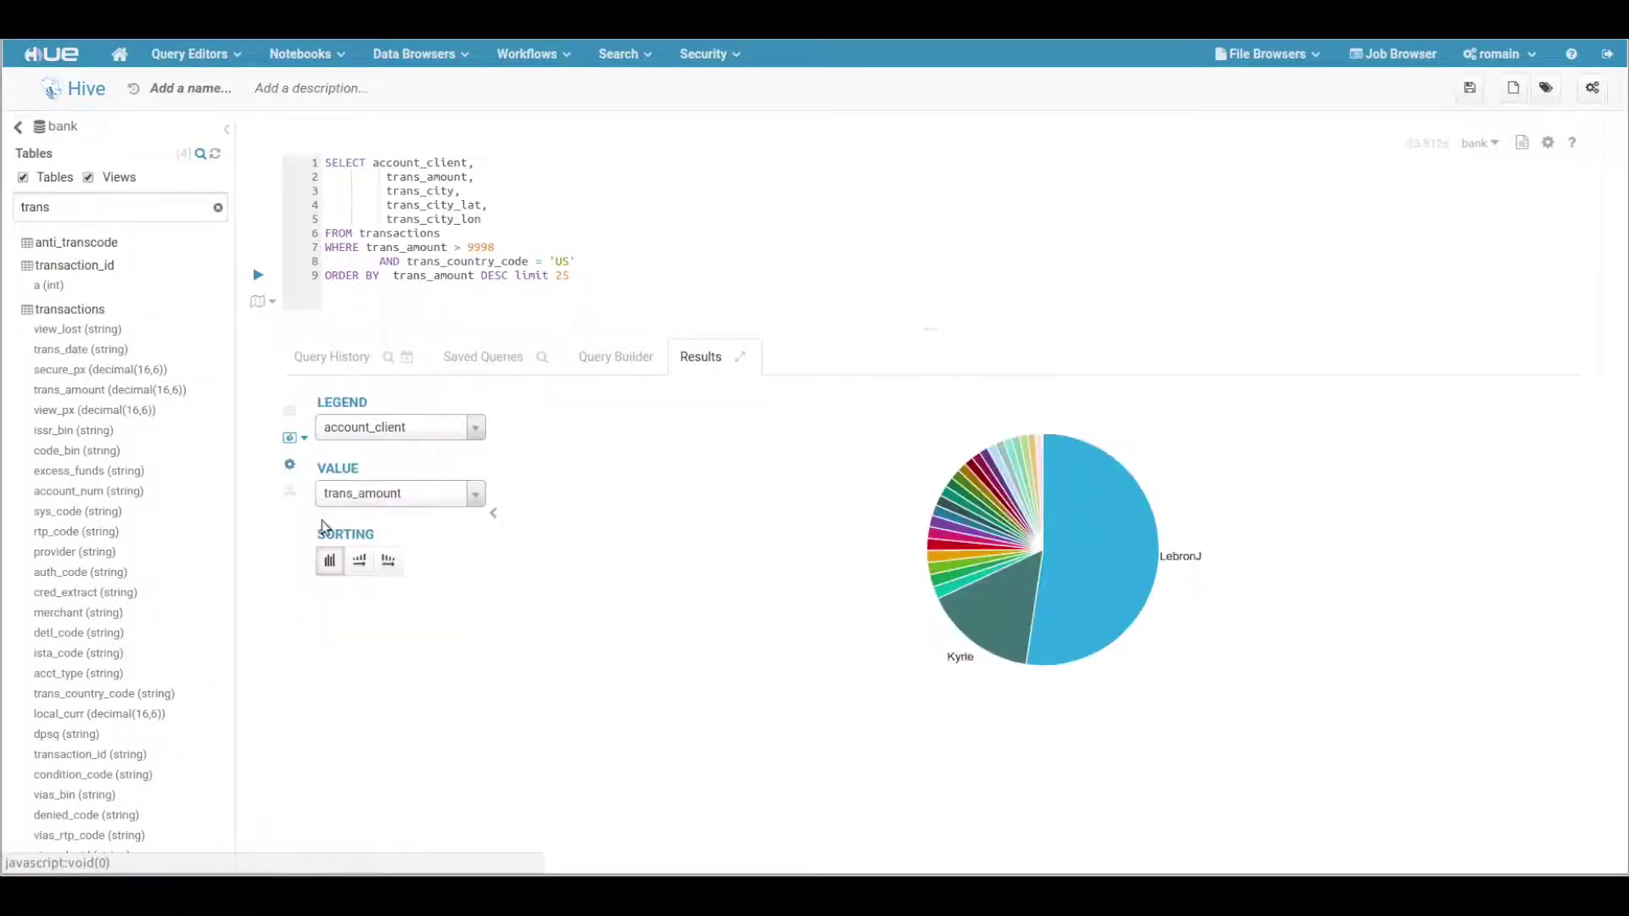
mouse_move(1021, 608)
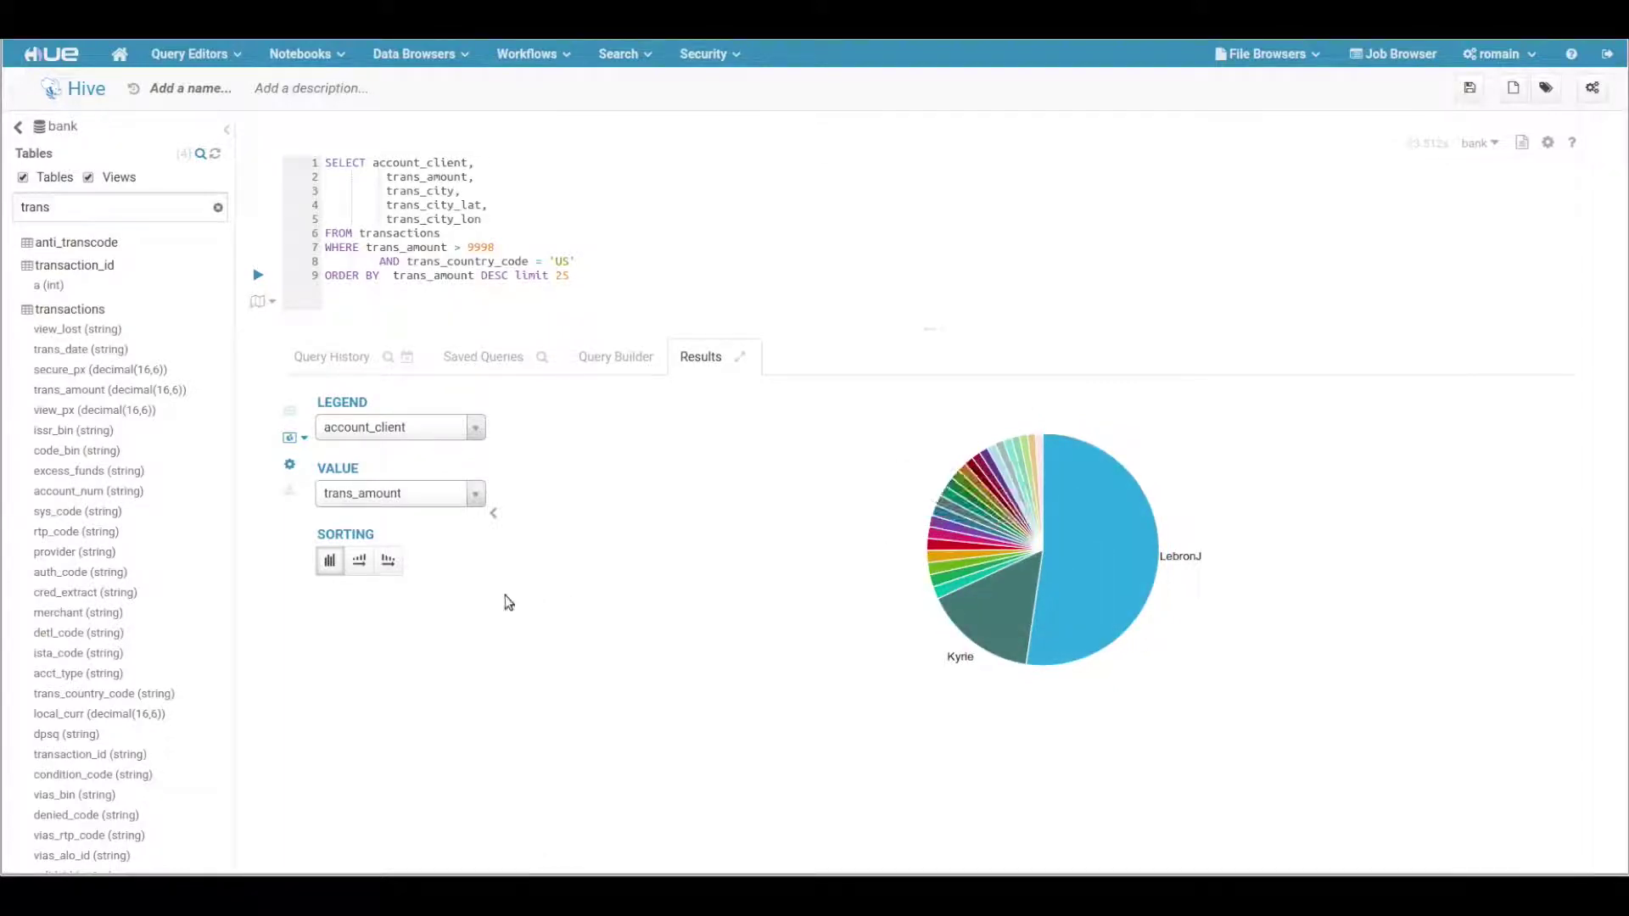
Step: Show the results on a marker map with trans_city_lat as latitude and trans_city_lon as longitude
left_click(304, 439)
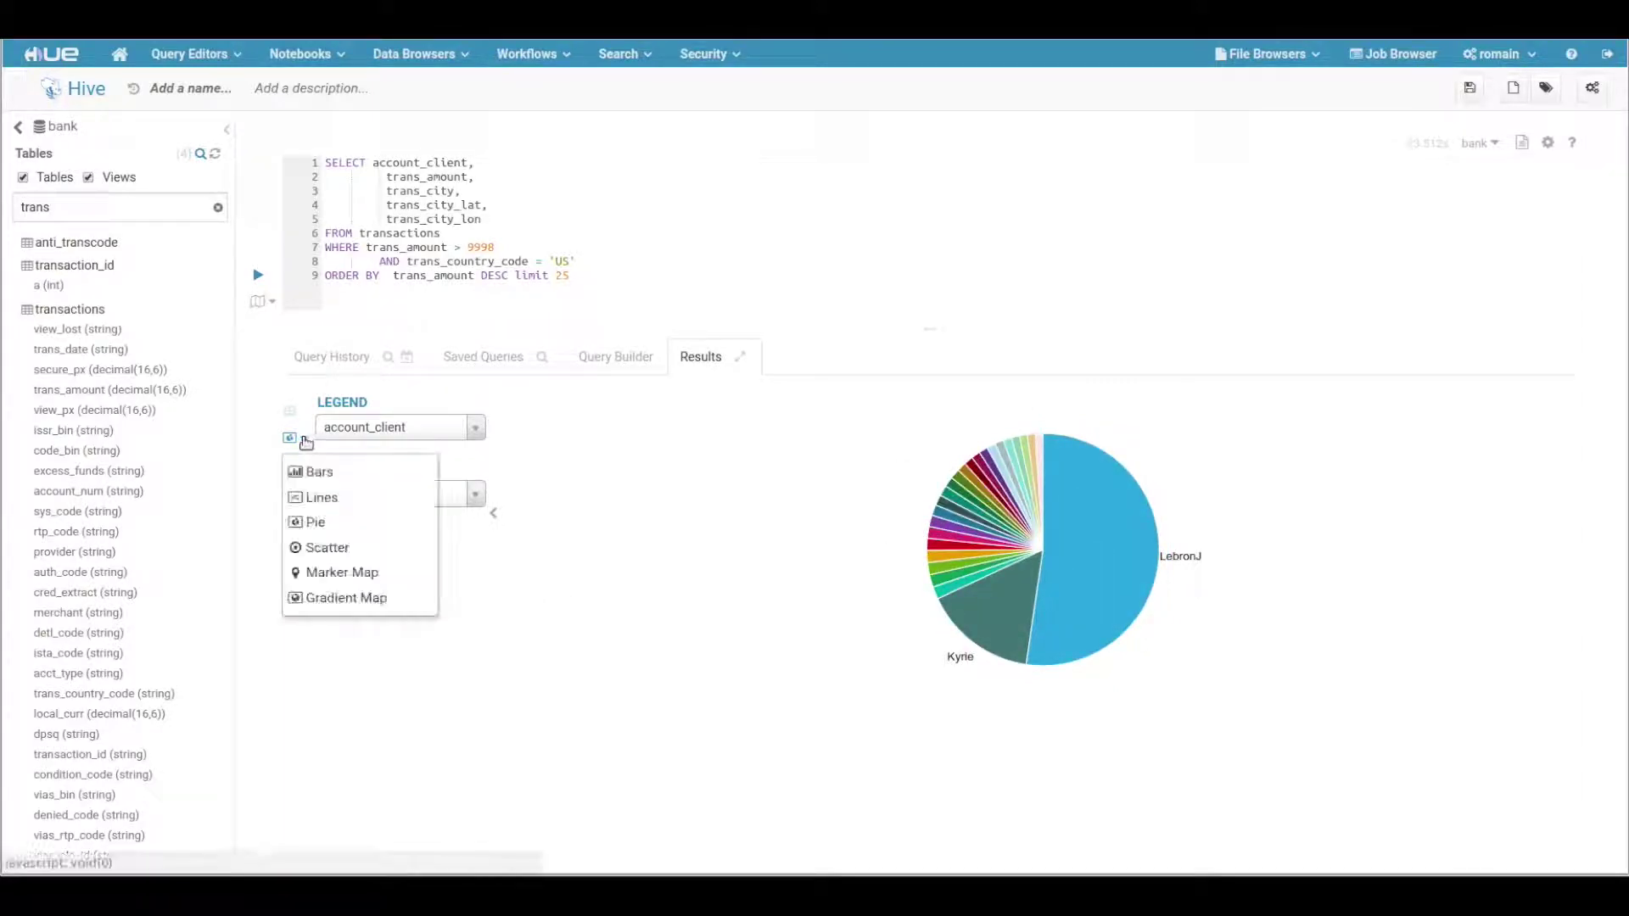
left_click(366, 575)
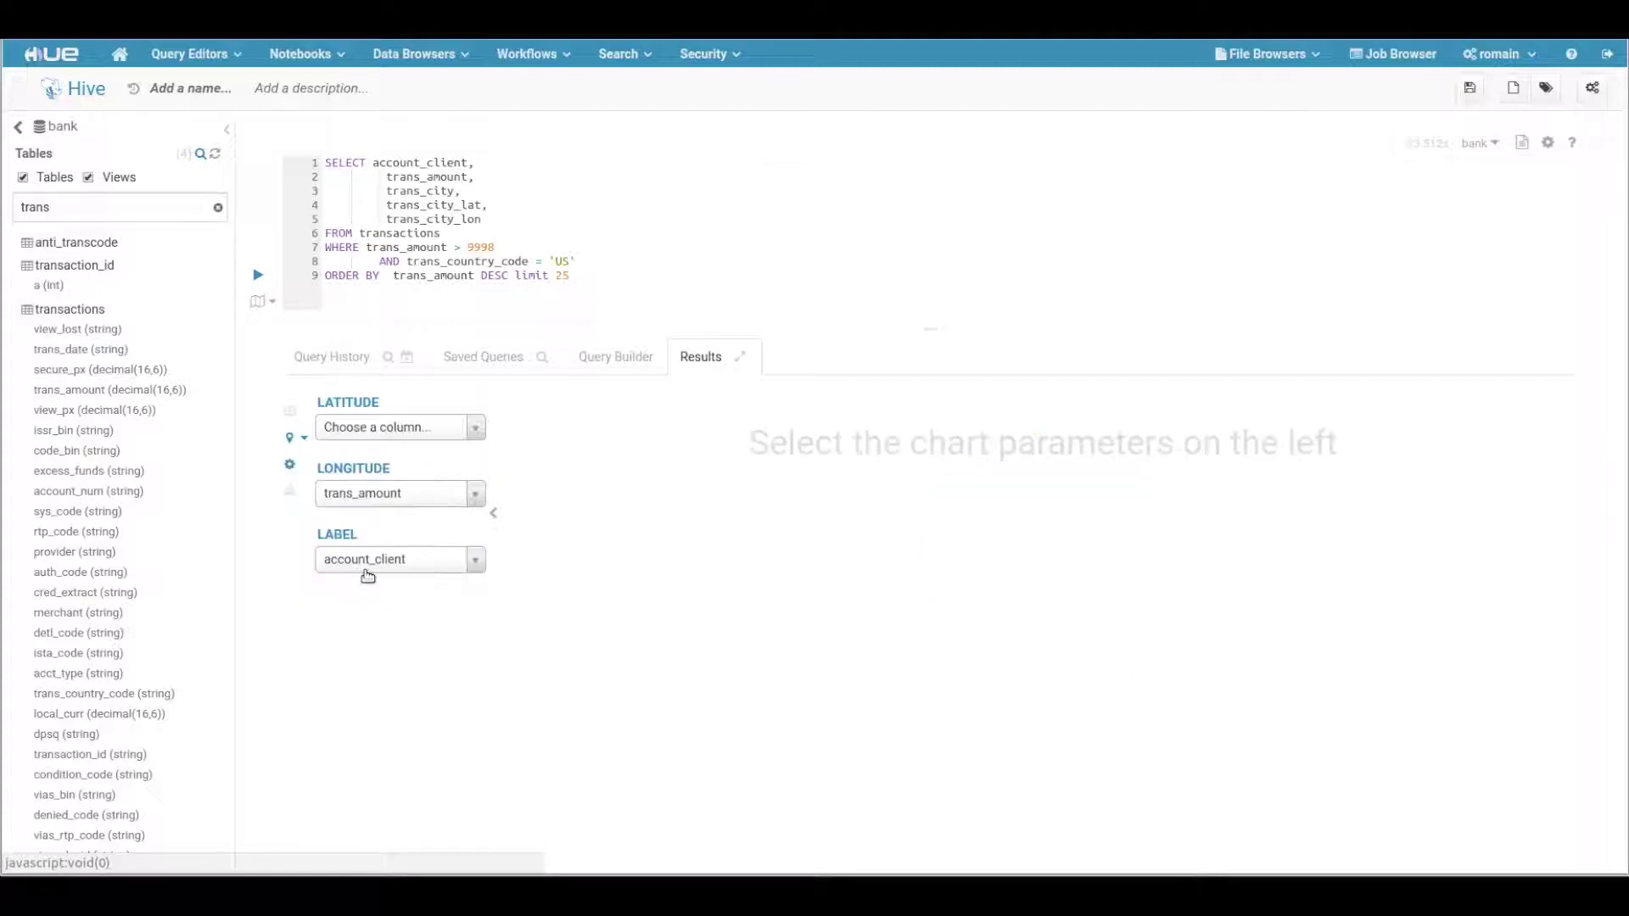
left_click(414, 440)
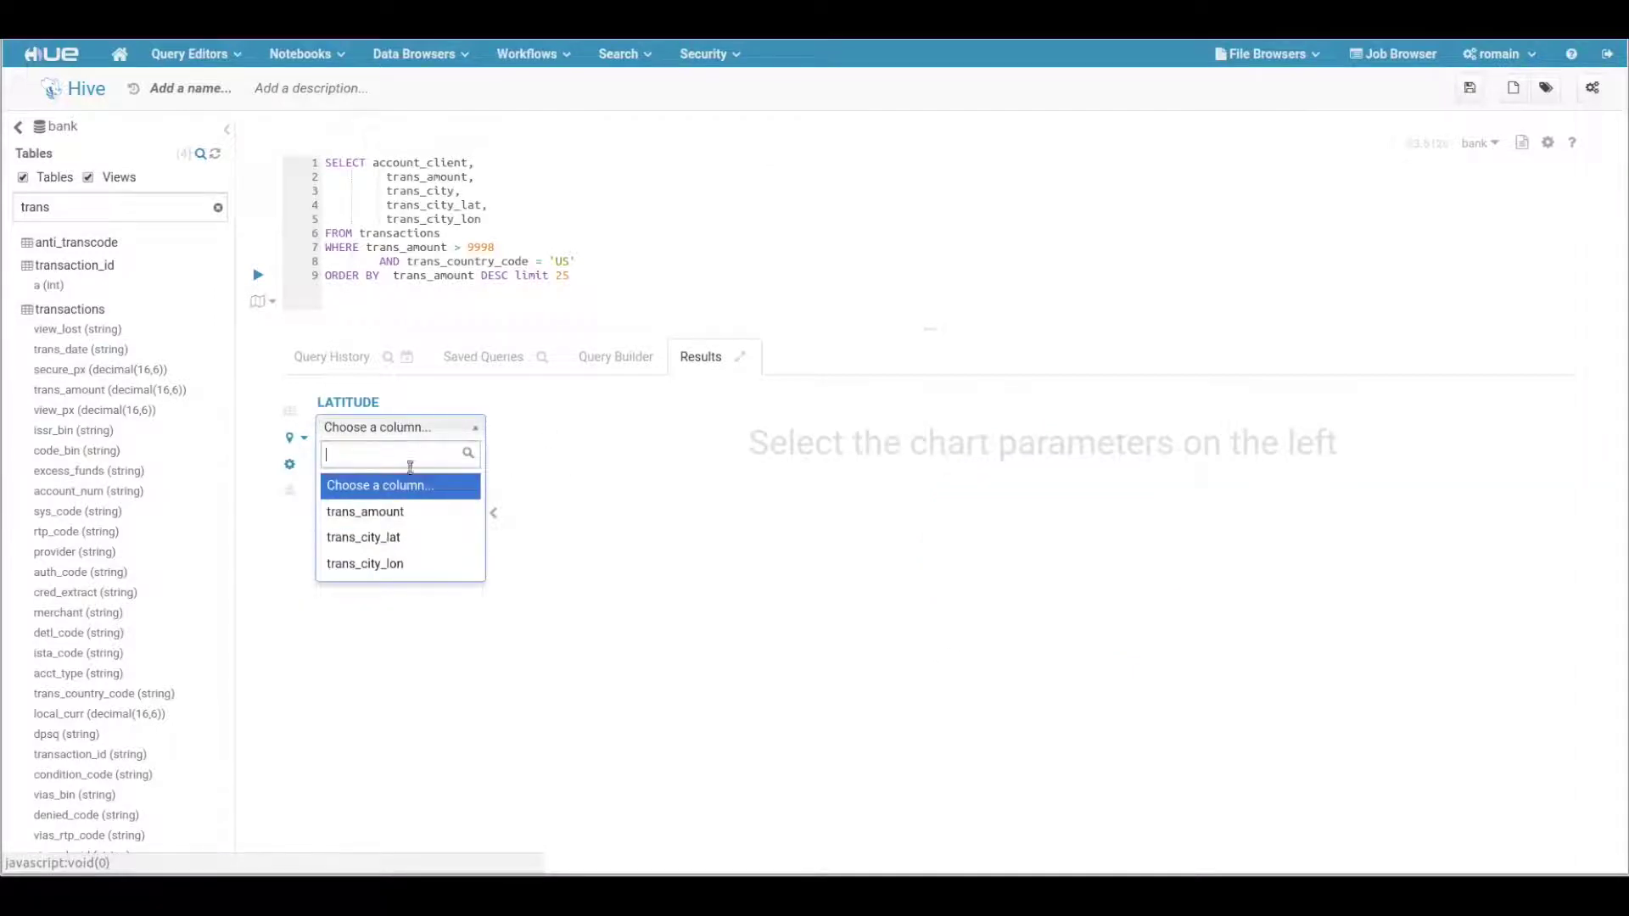
left_click(407, 536)
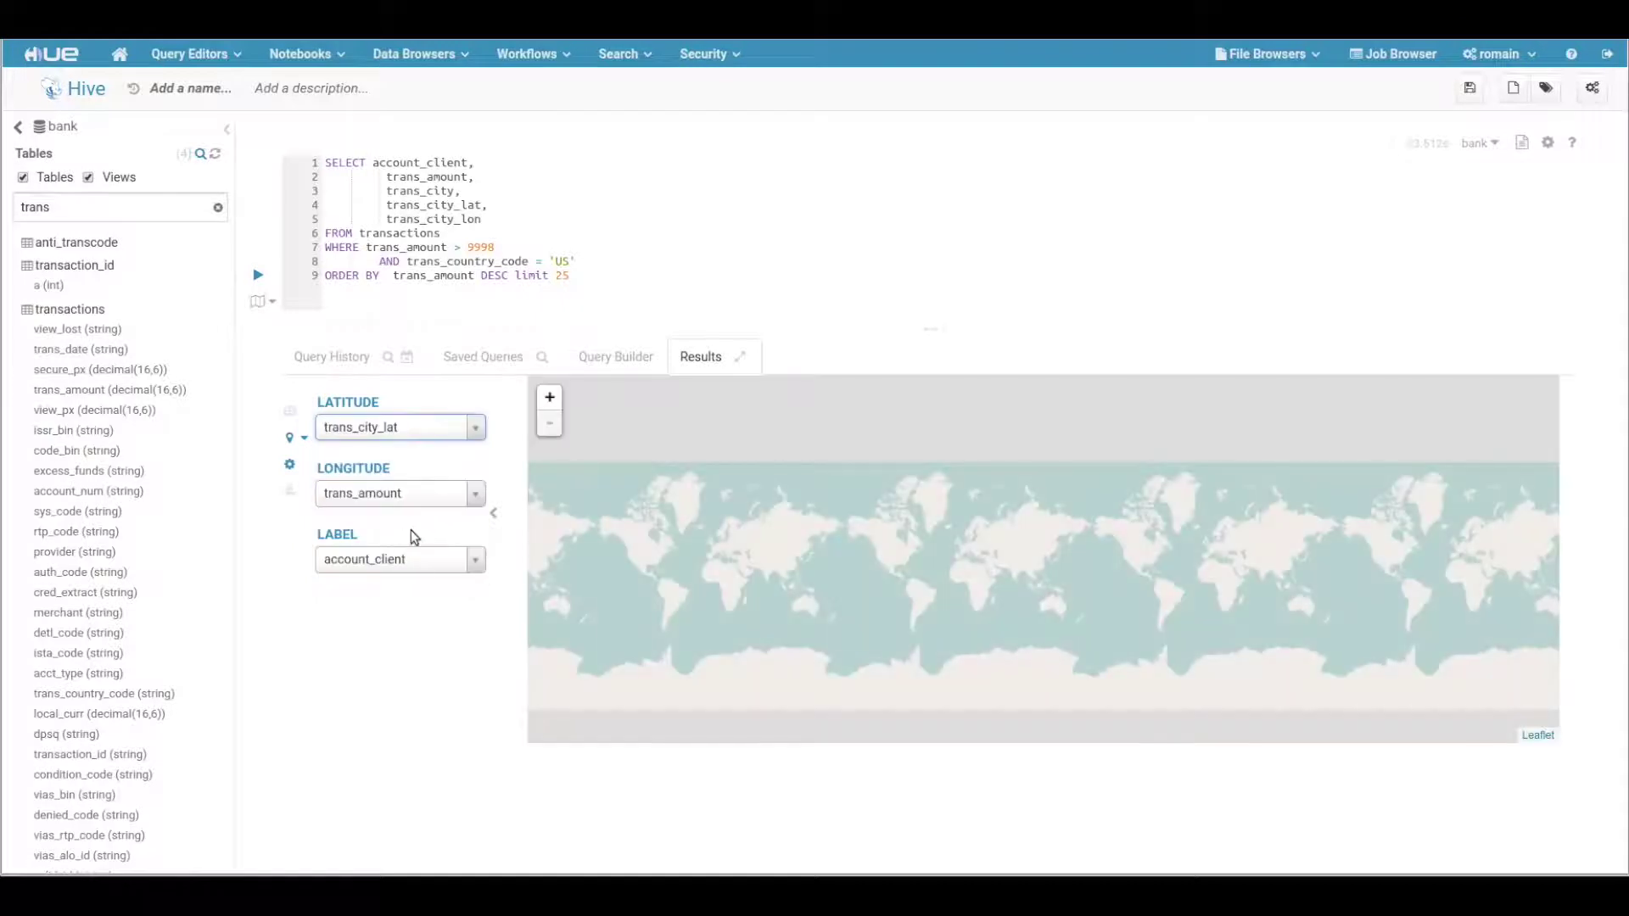
left_click(430, 501)
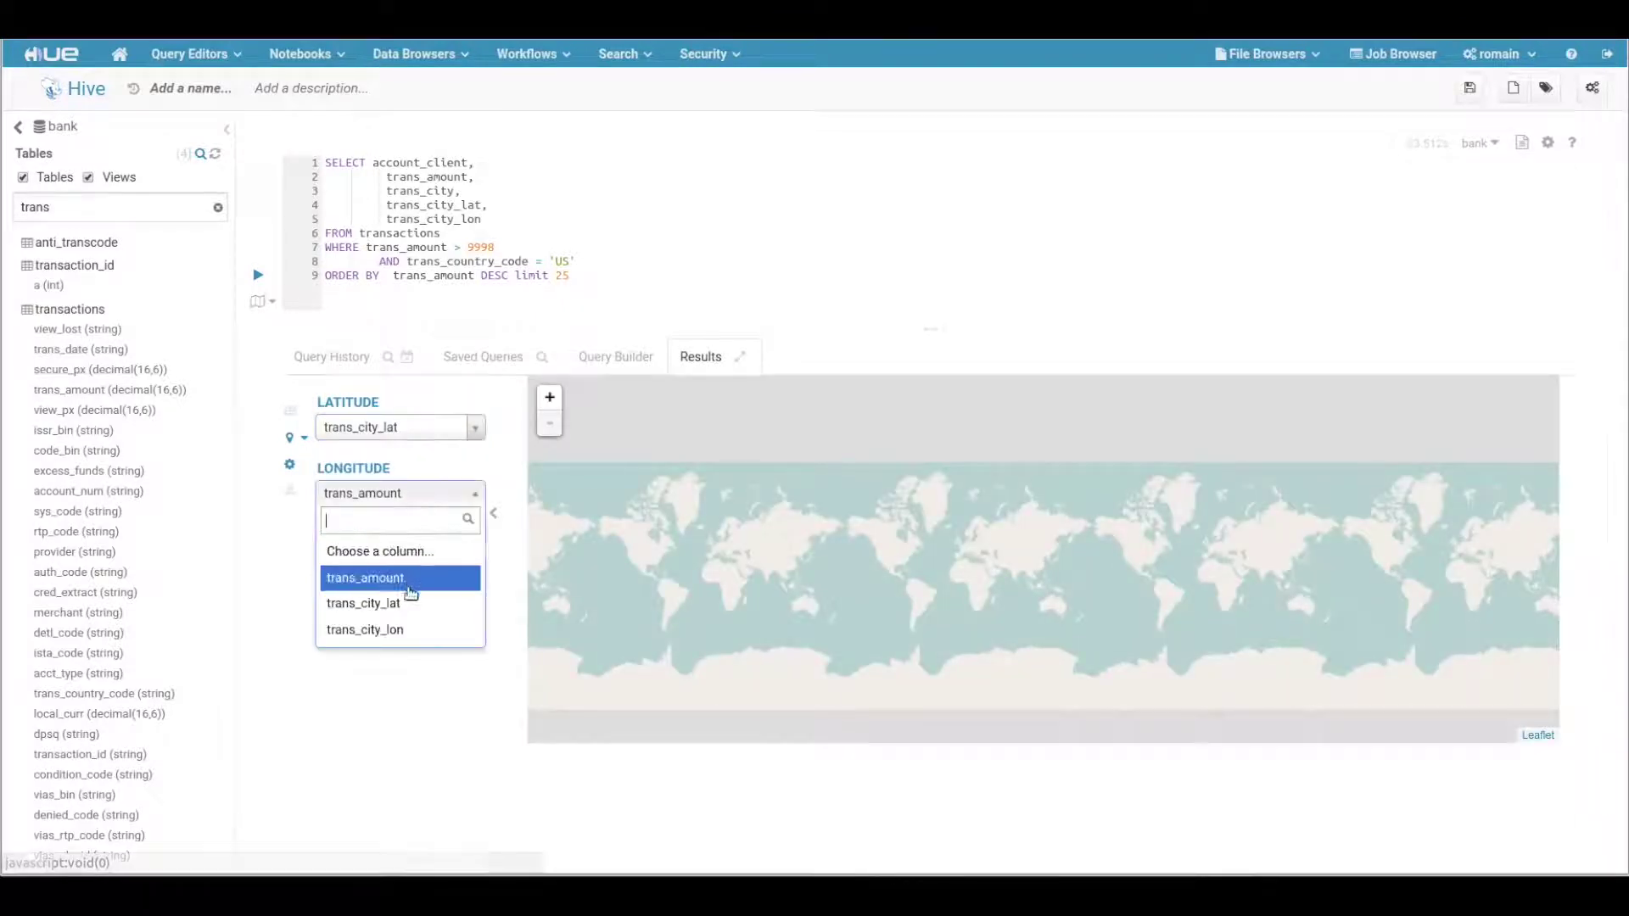
left_click(401, 629)
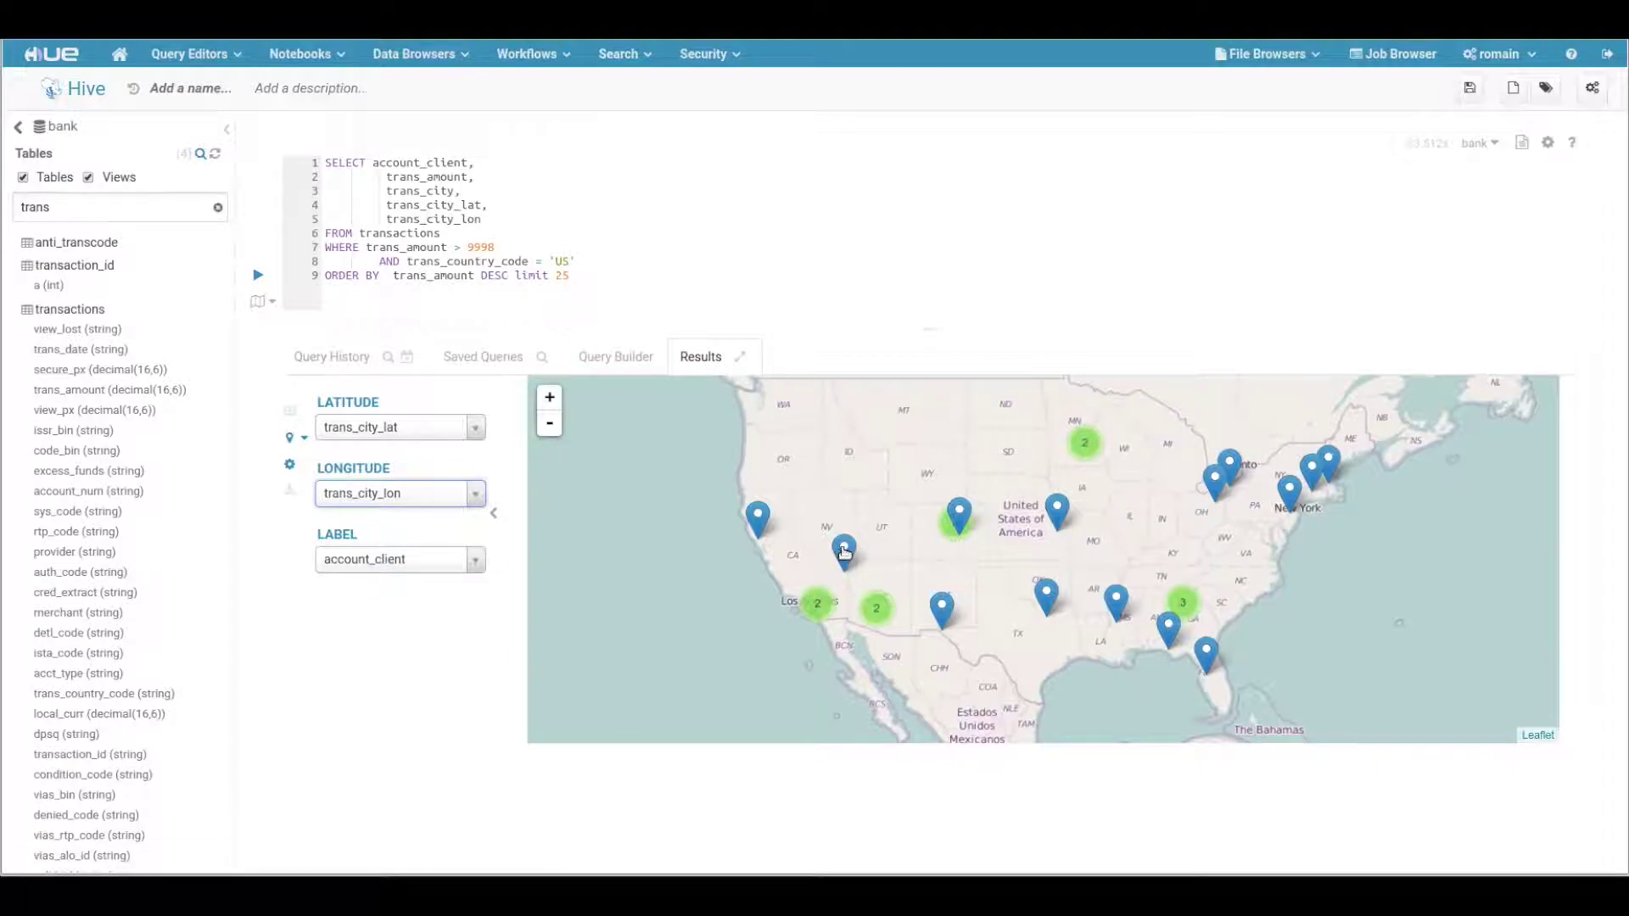
Step: Examine the western US markers up close and display the client label of the Las Vegas marker
scroll(874, 560, "up", 1)
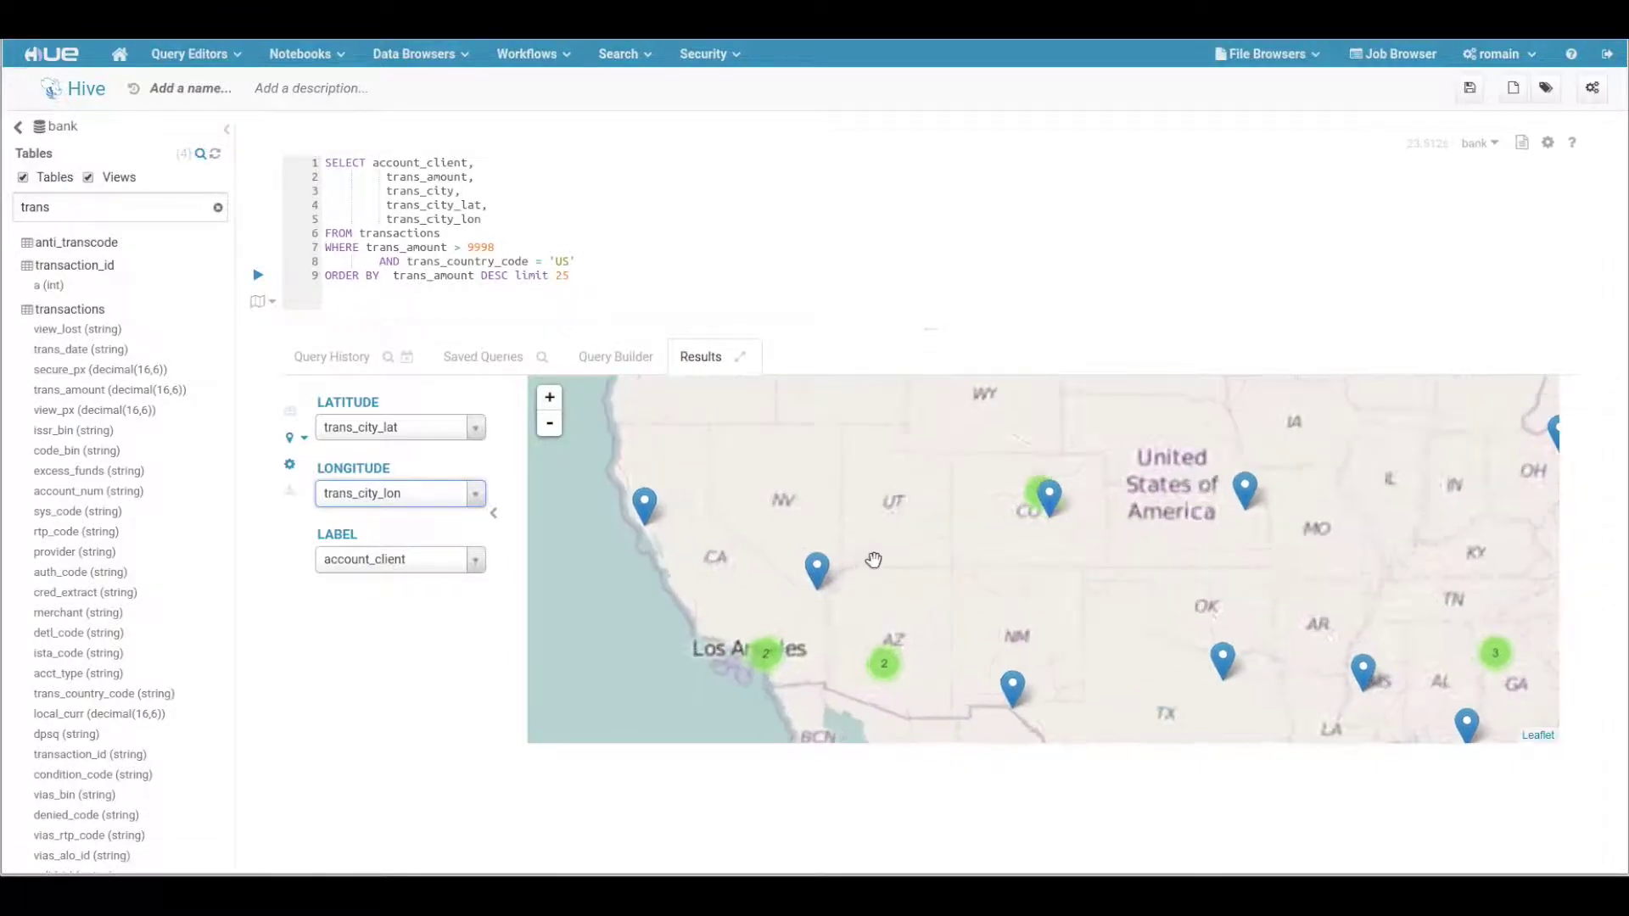
scroll(1010, 512, "up", 1)
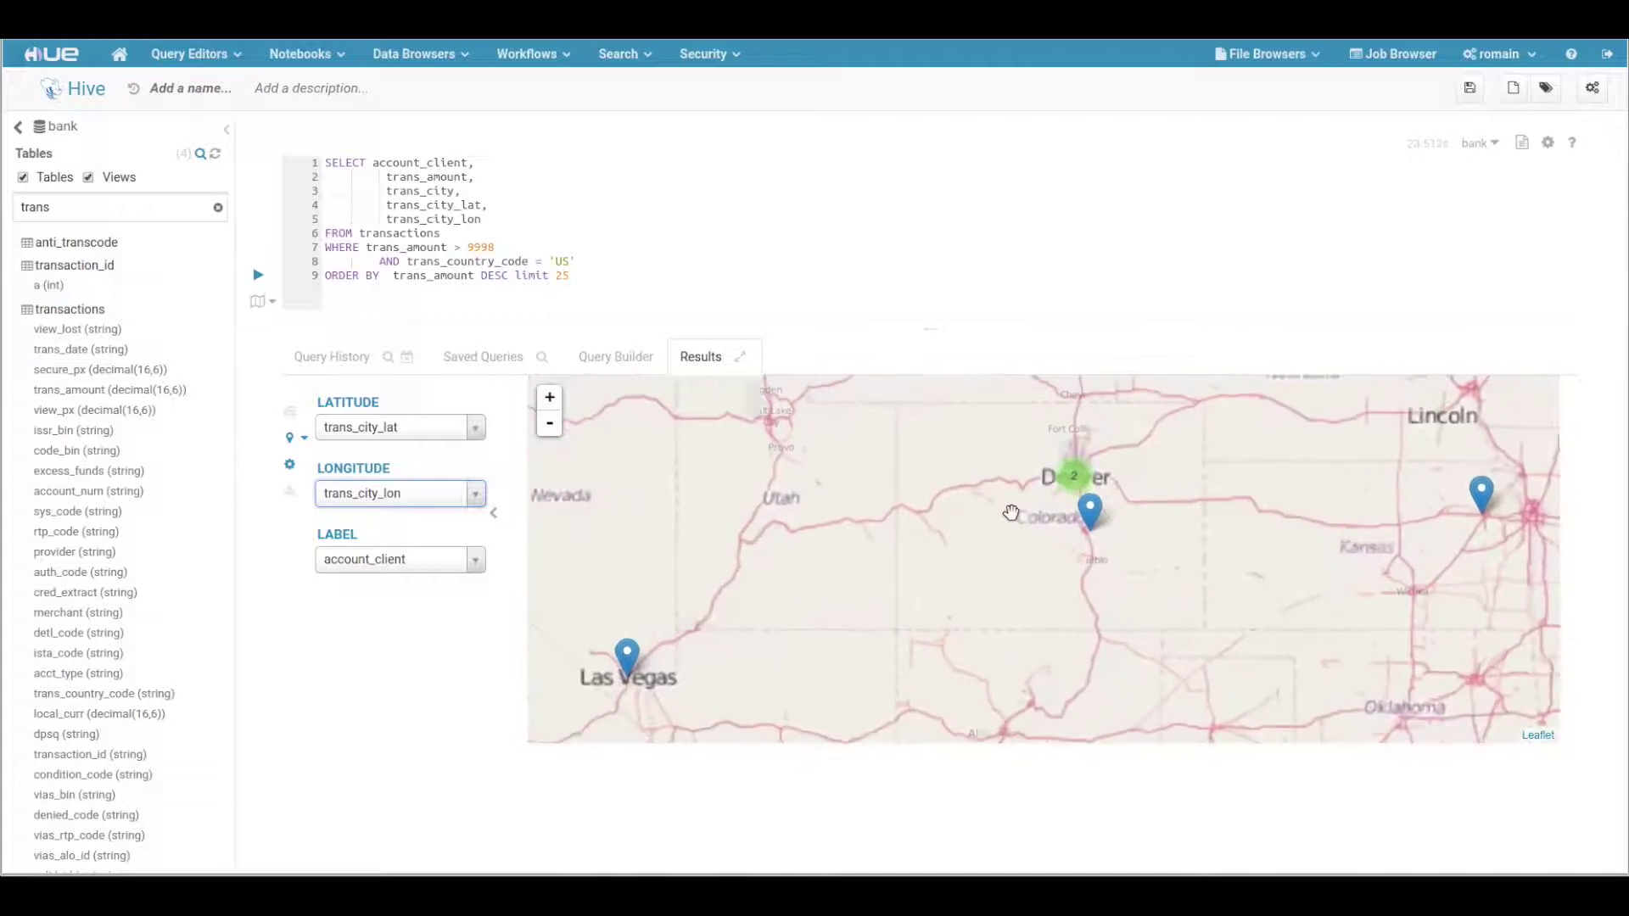
left_click(629, 650)
scroll(787, 626, "down", 1)
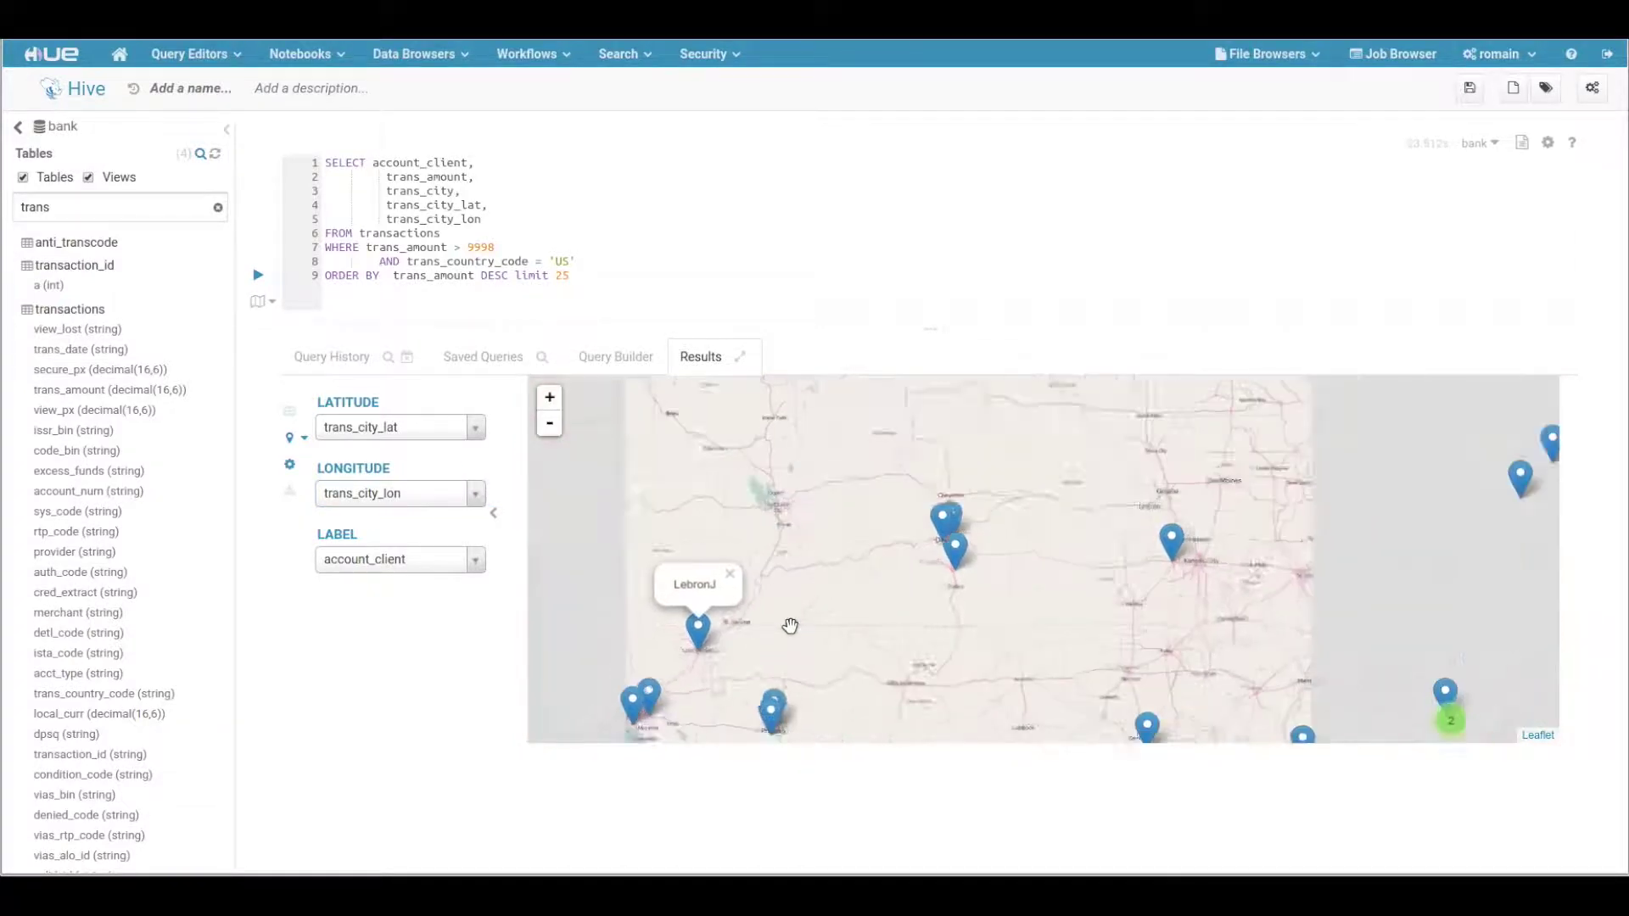
scroll(789, 626, "down", 1)
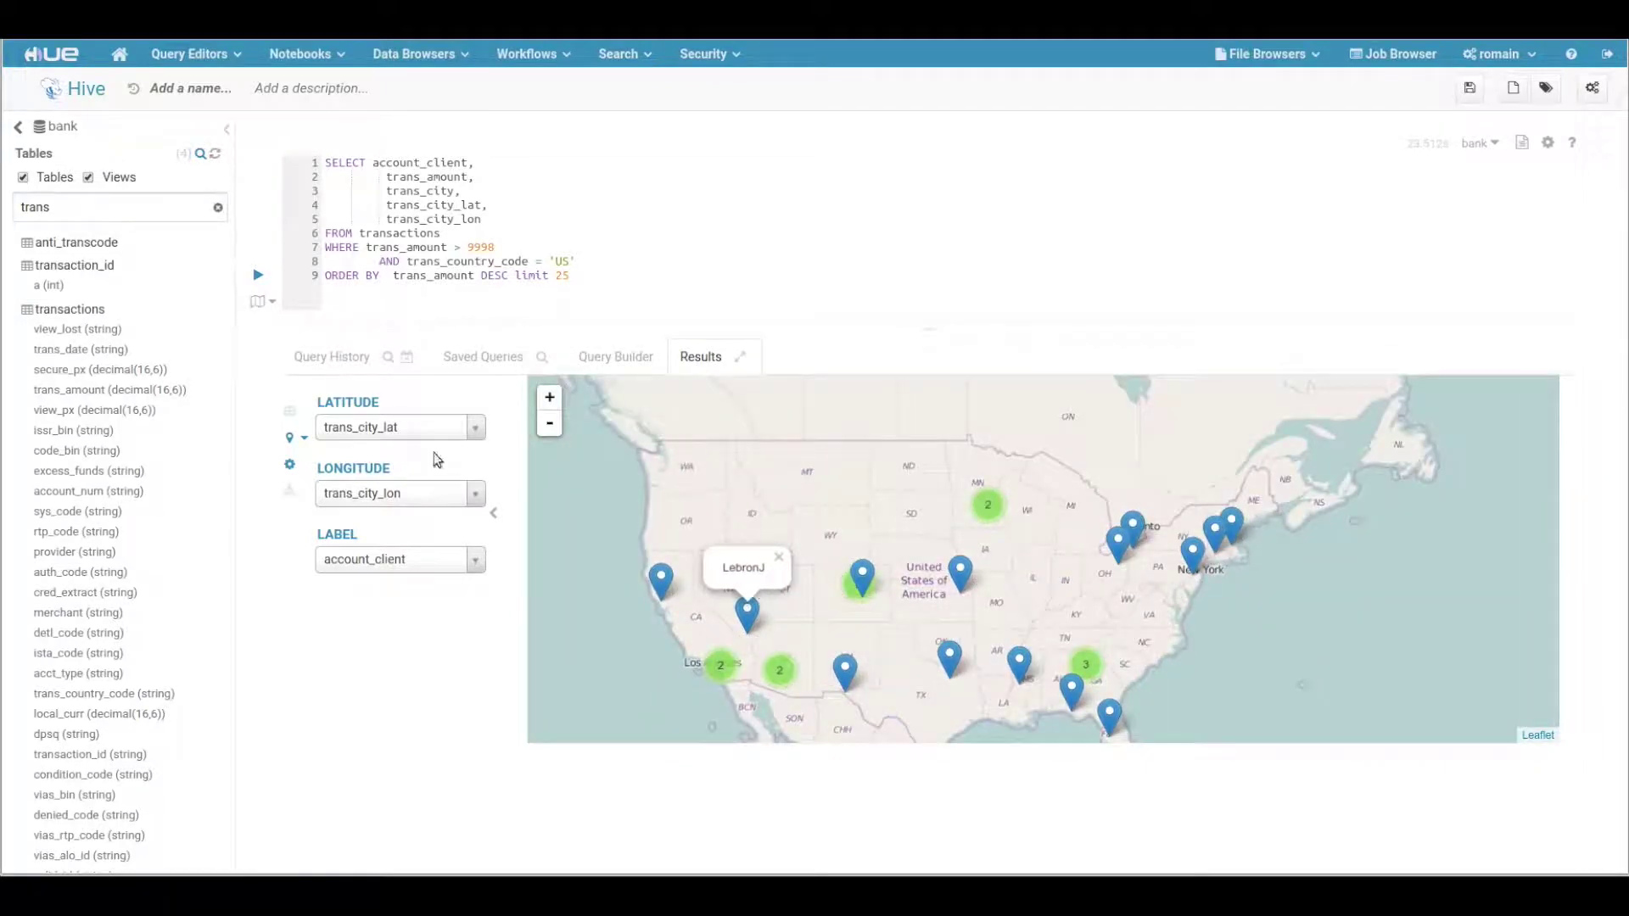
Step: Review the export options for saving the query result and close them without saving
left_click(289, 491)
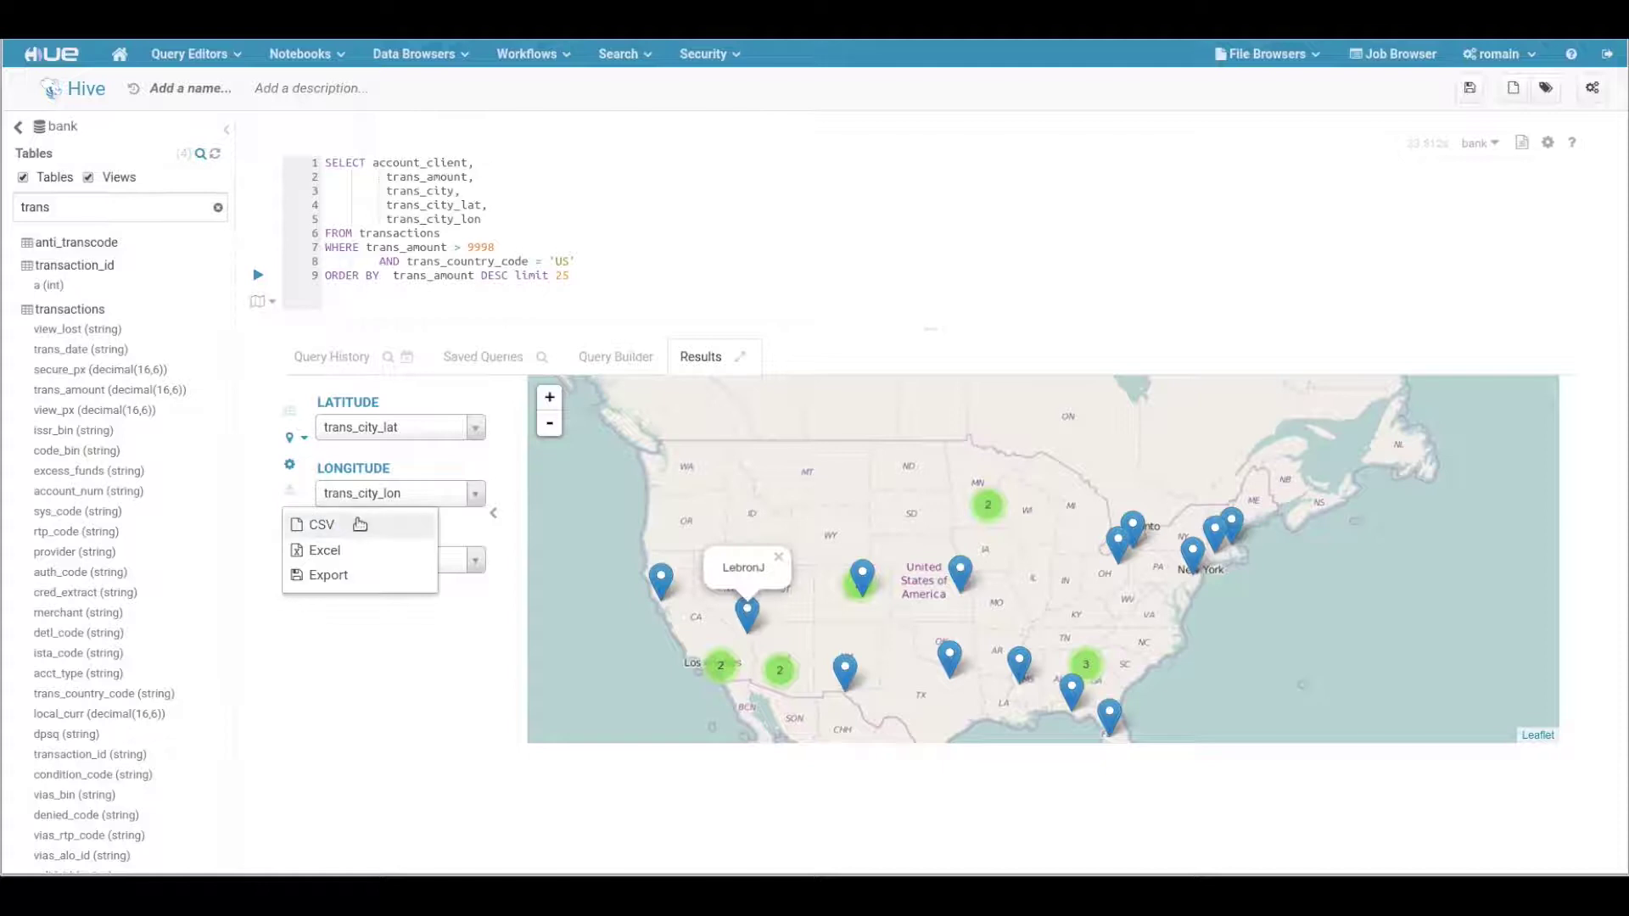
left_click(382, 584)
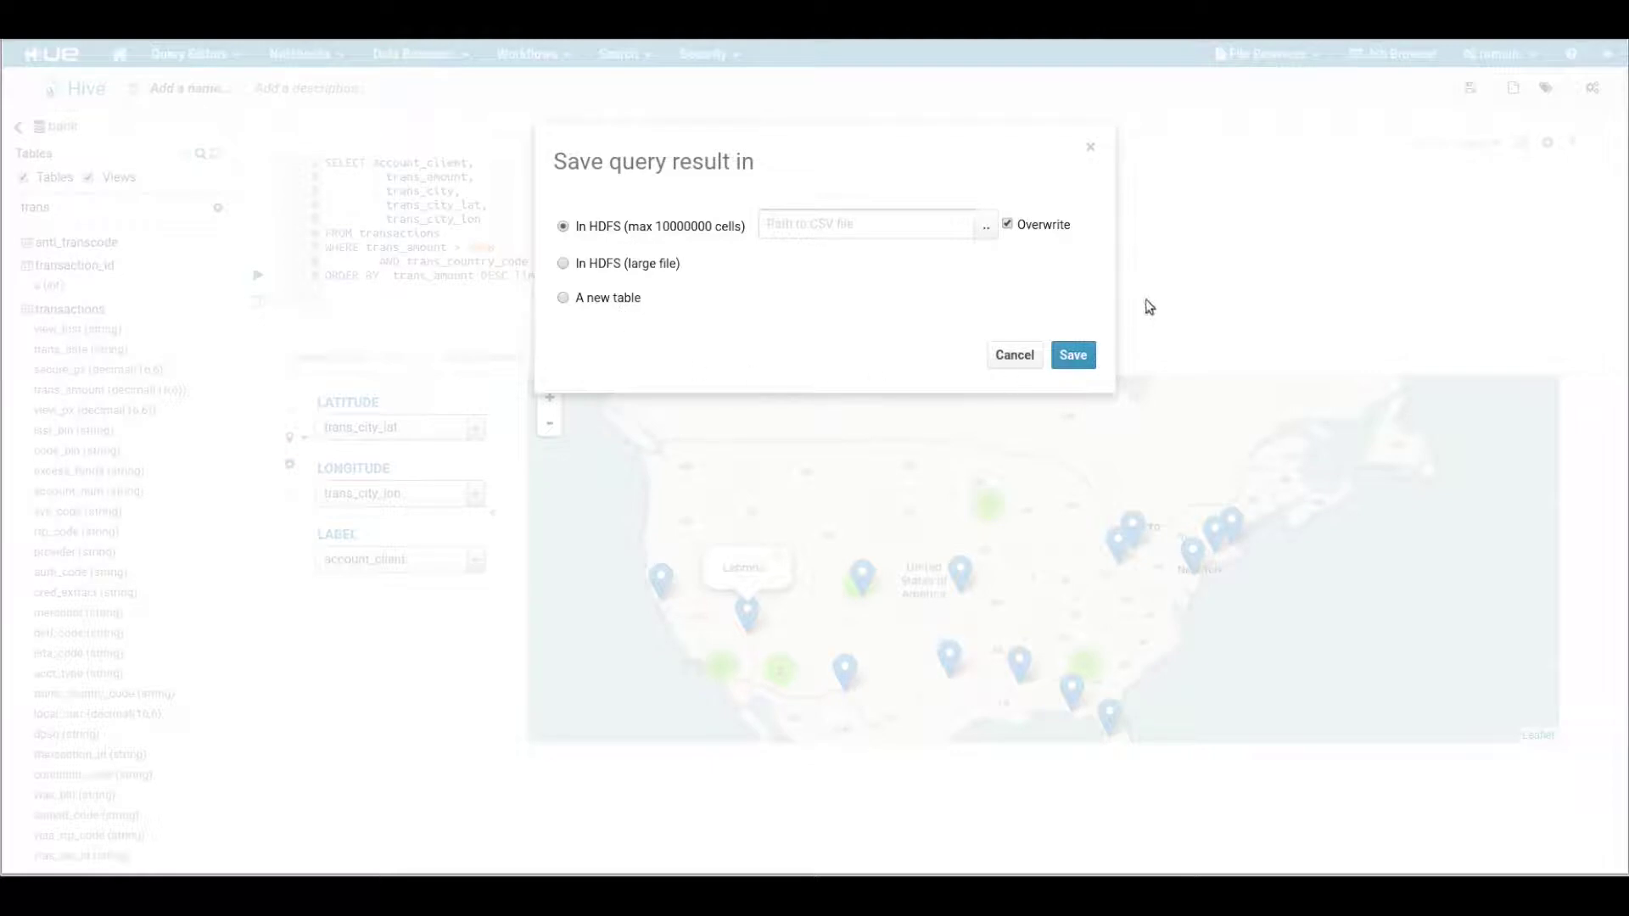
left_click(1008, 356)
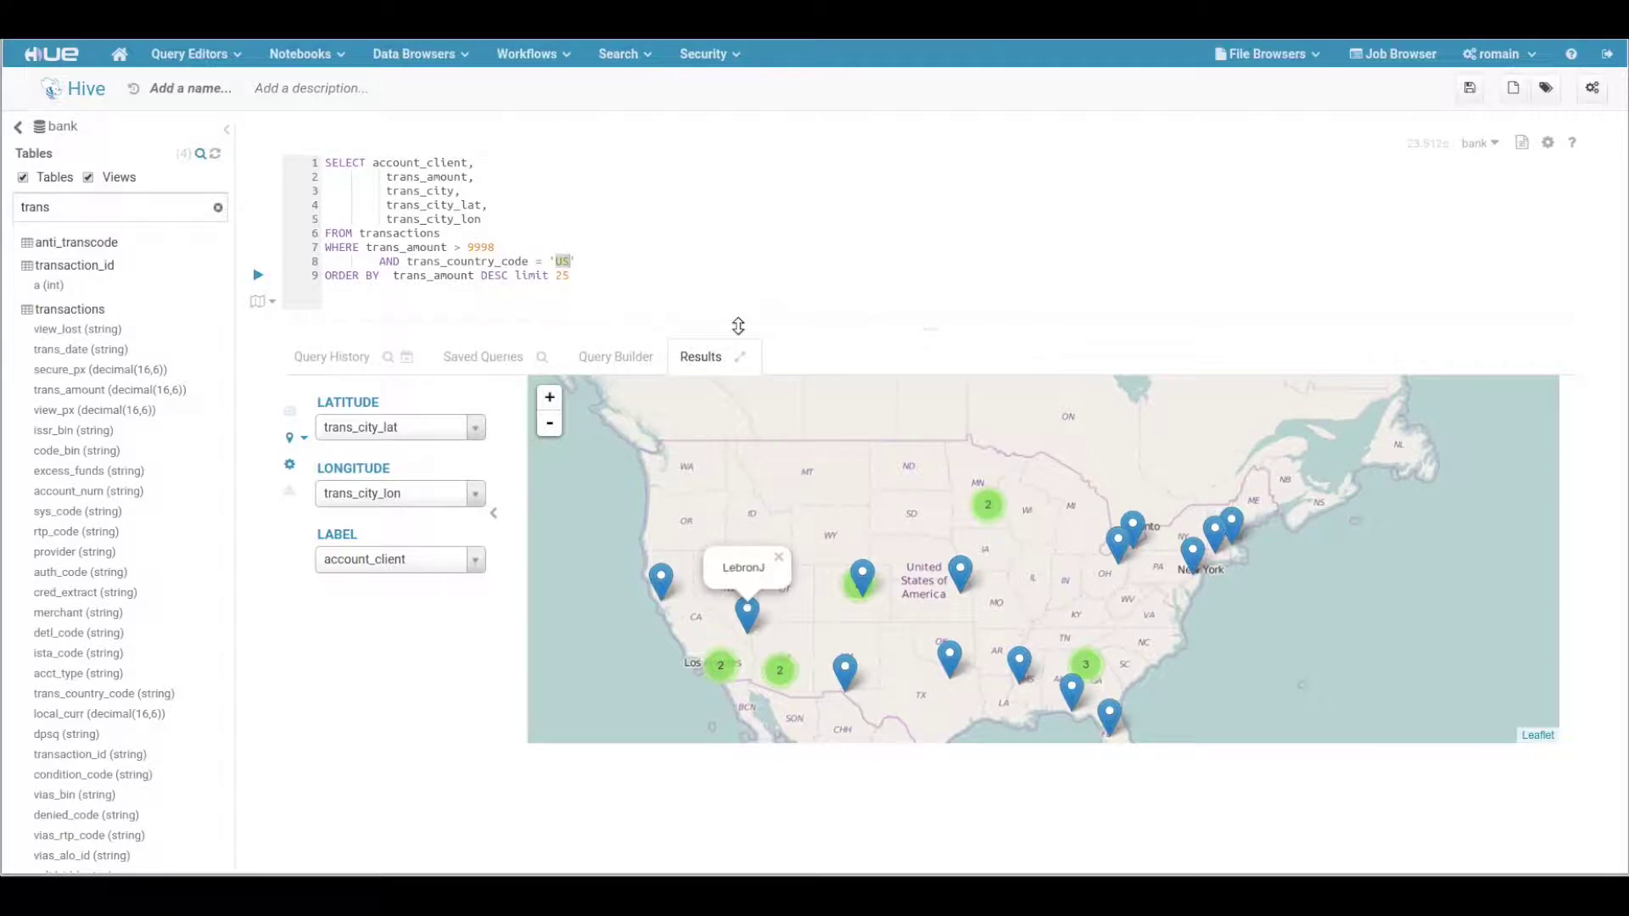
Step: Parameterize the query by replacing the country code US with ${country} and the row limit with ${n}
type("country")
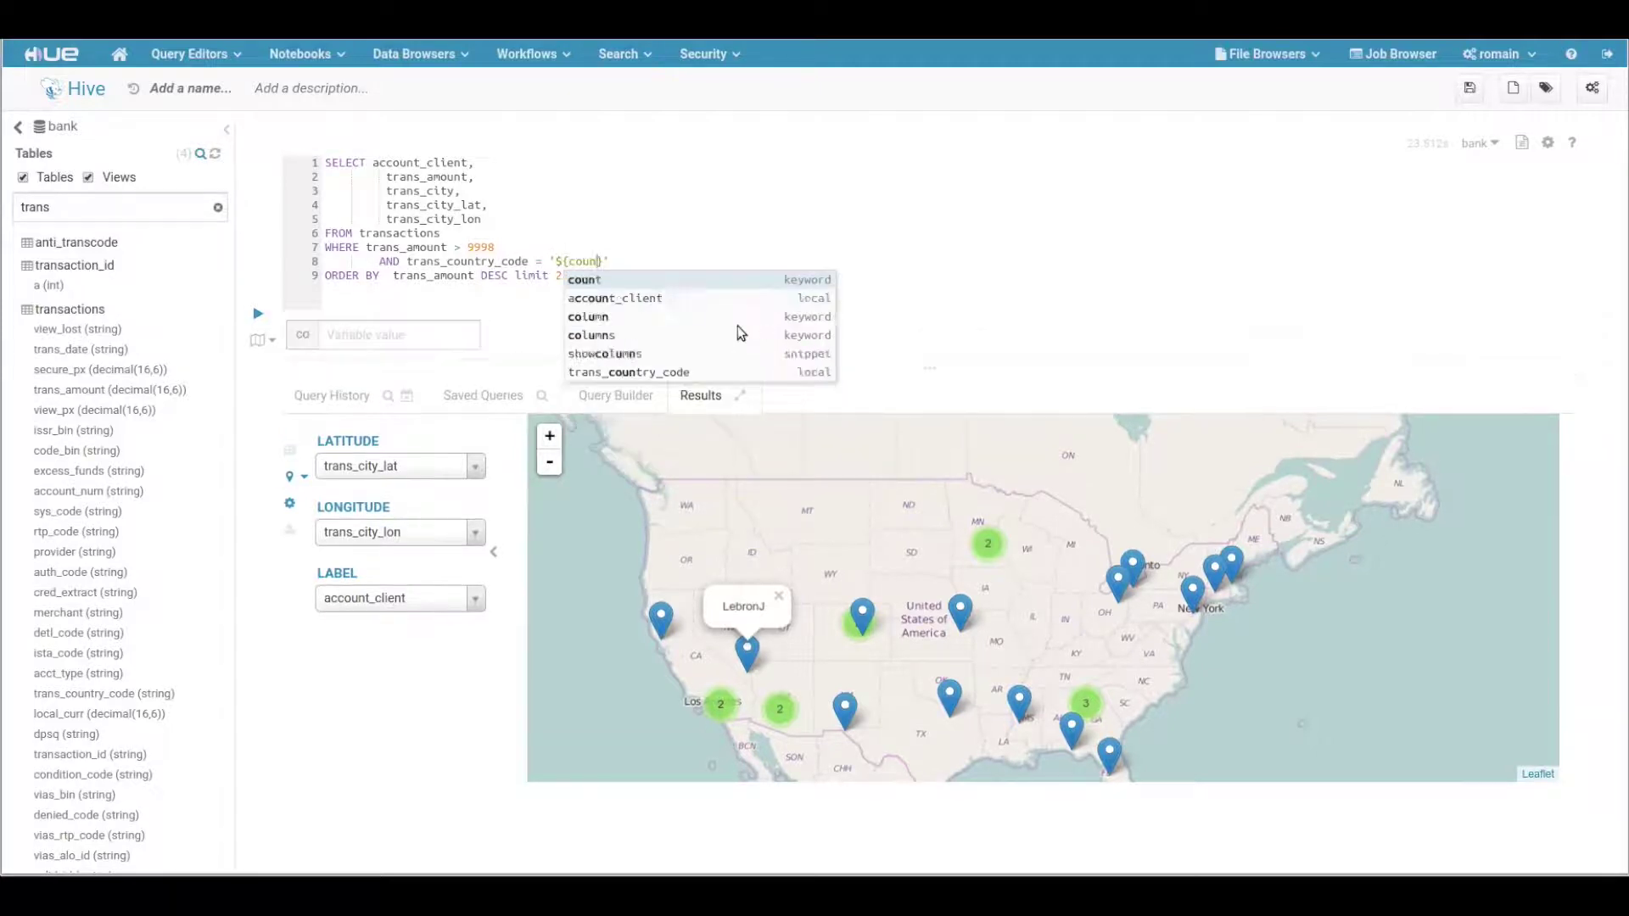
key("Escape")
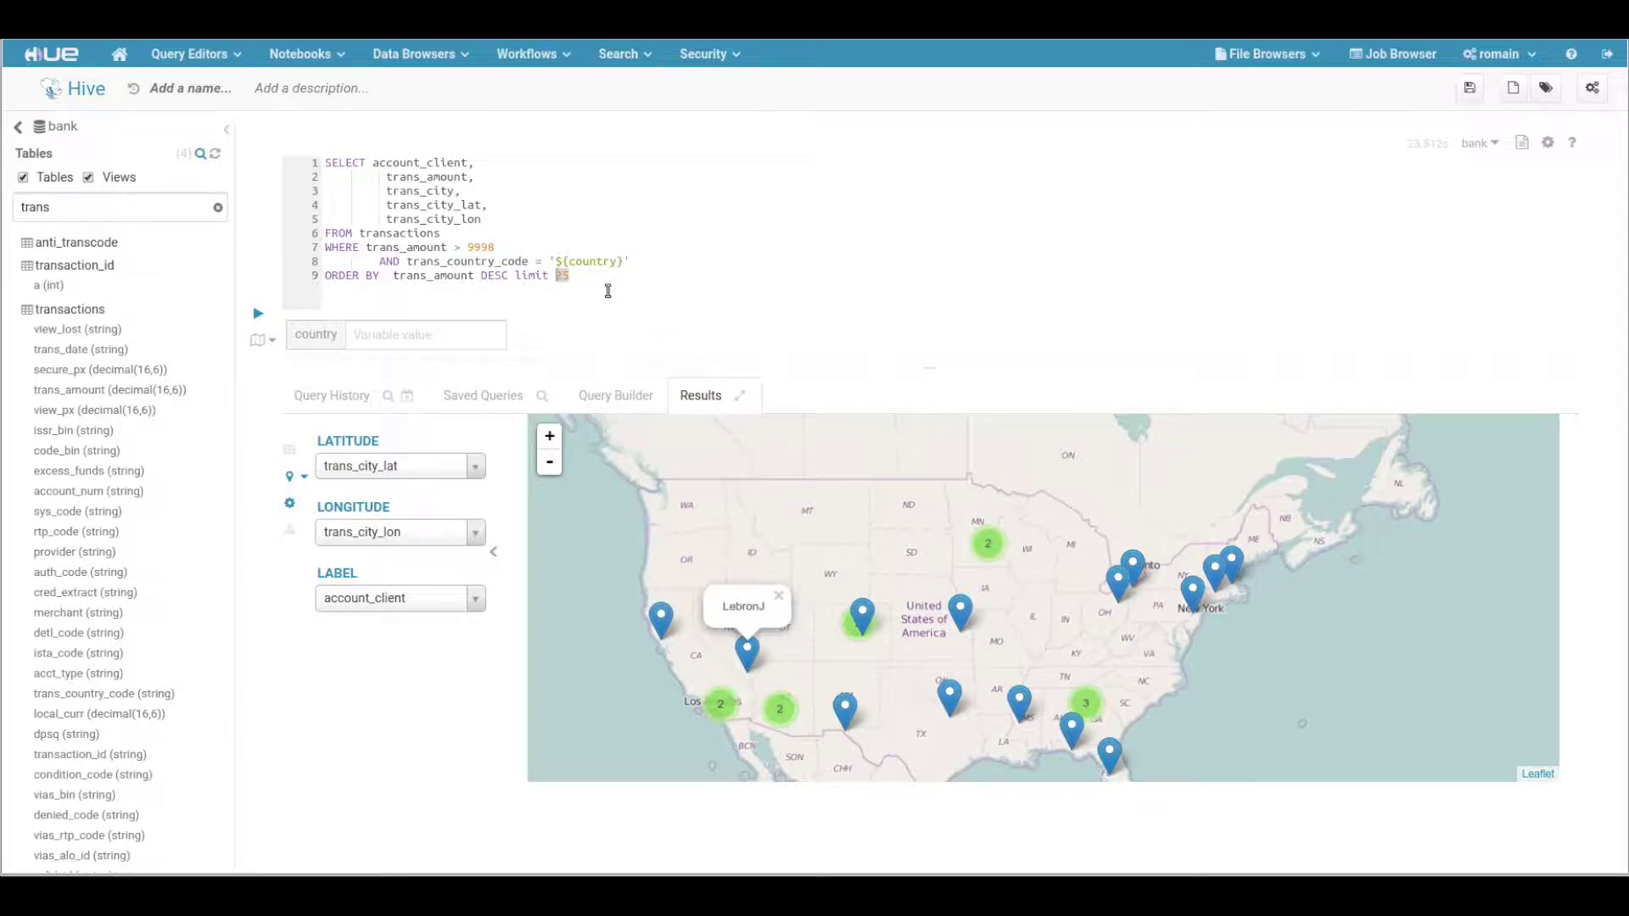
type("n")
Step: Set the query's country variable to US and its n variable to 25
left_click(415, 325)
type("US")
key("Tab")
type("2")
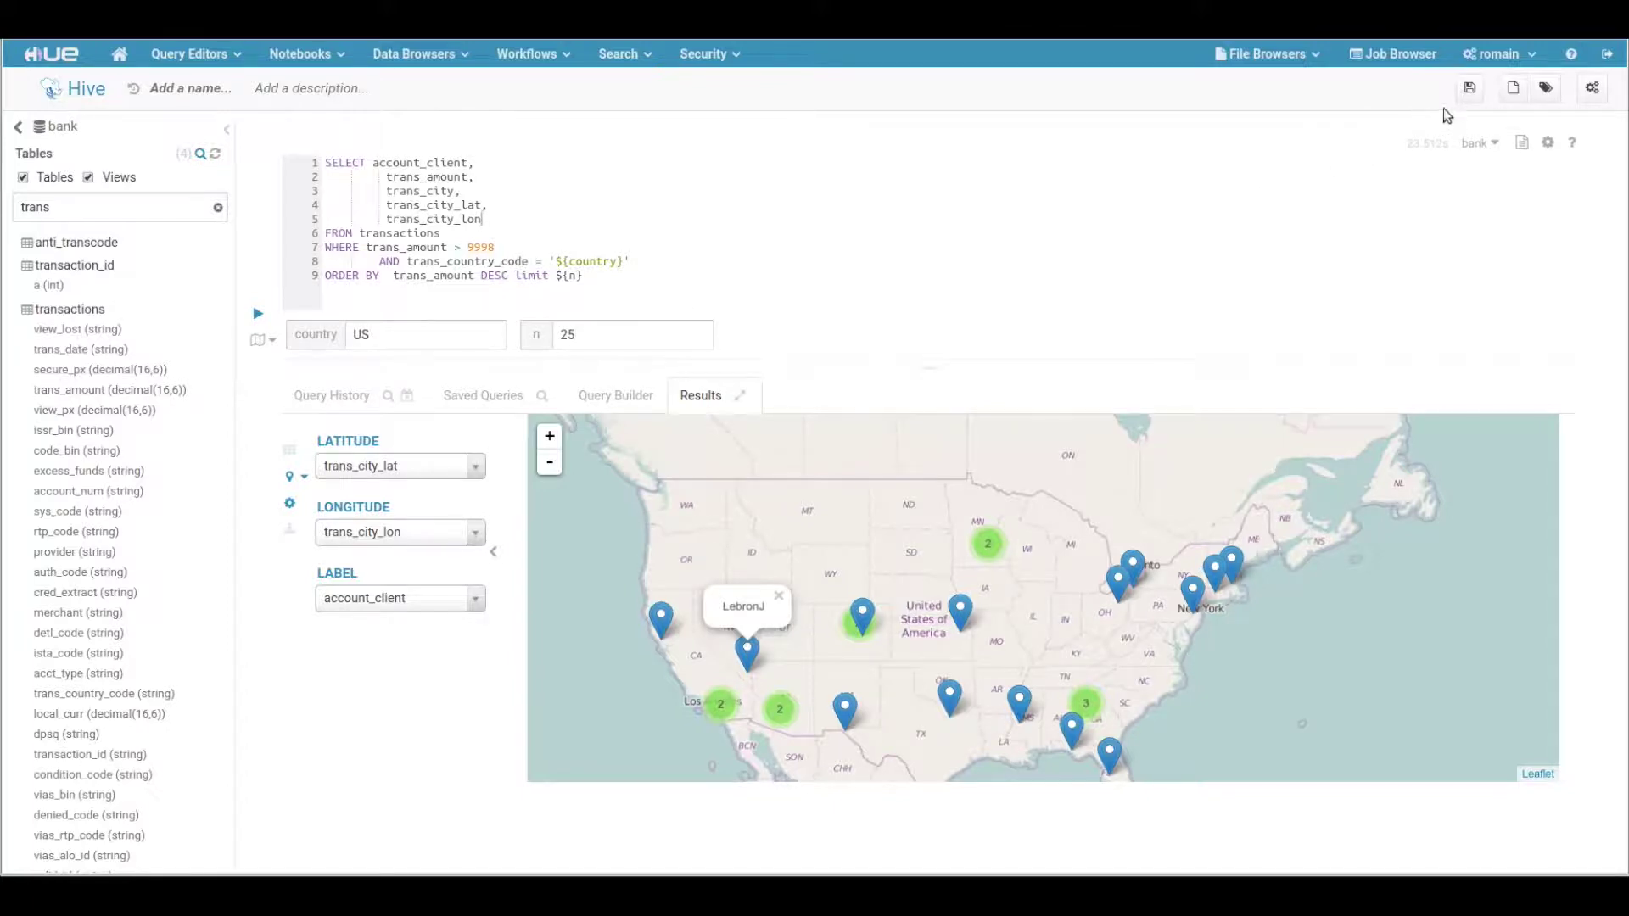
Step: Save the query under the name CTR Top by Country
left_click(1469, 90)
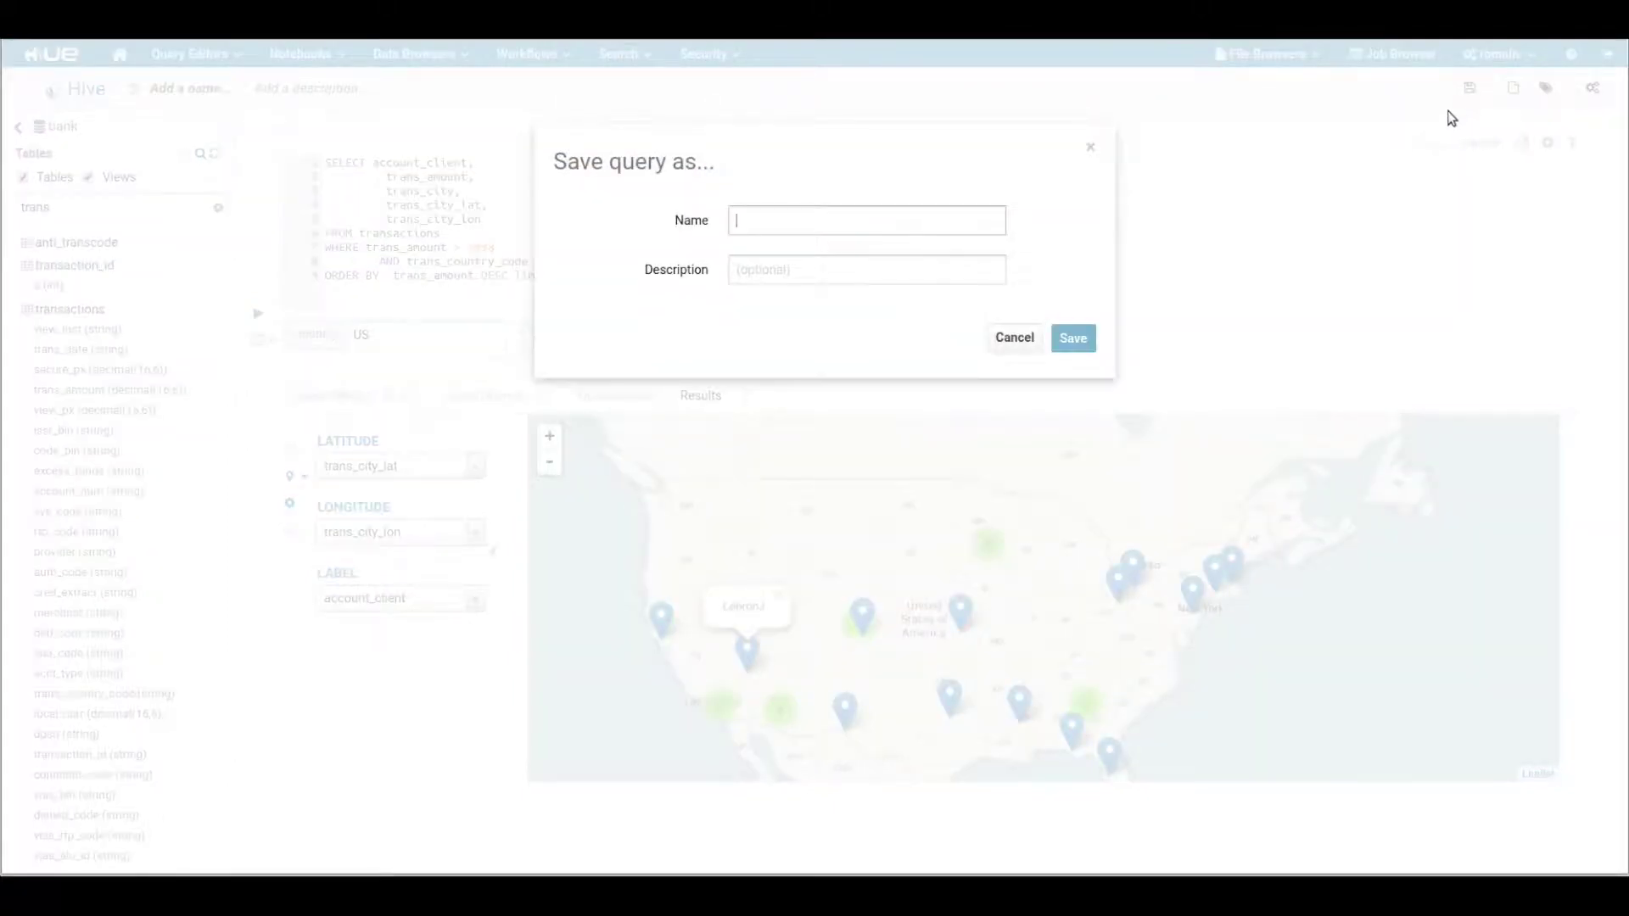
type("CTR Top by Country")
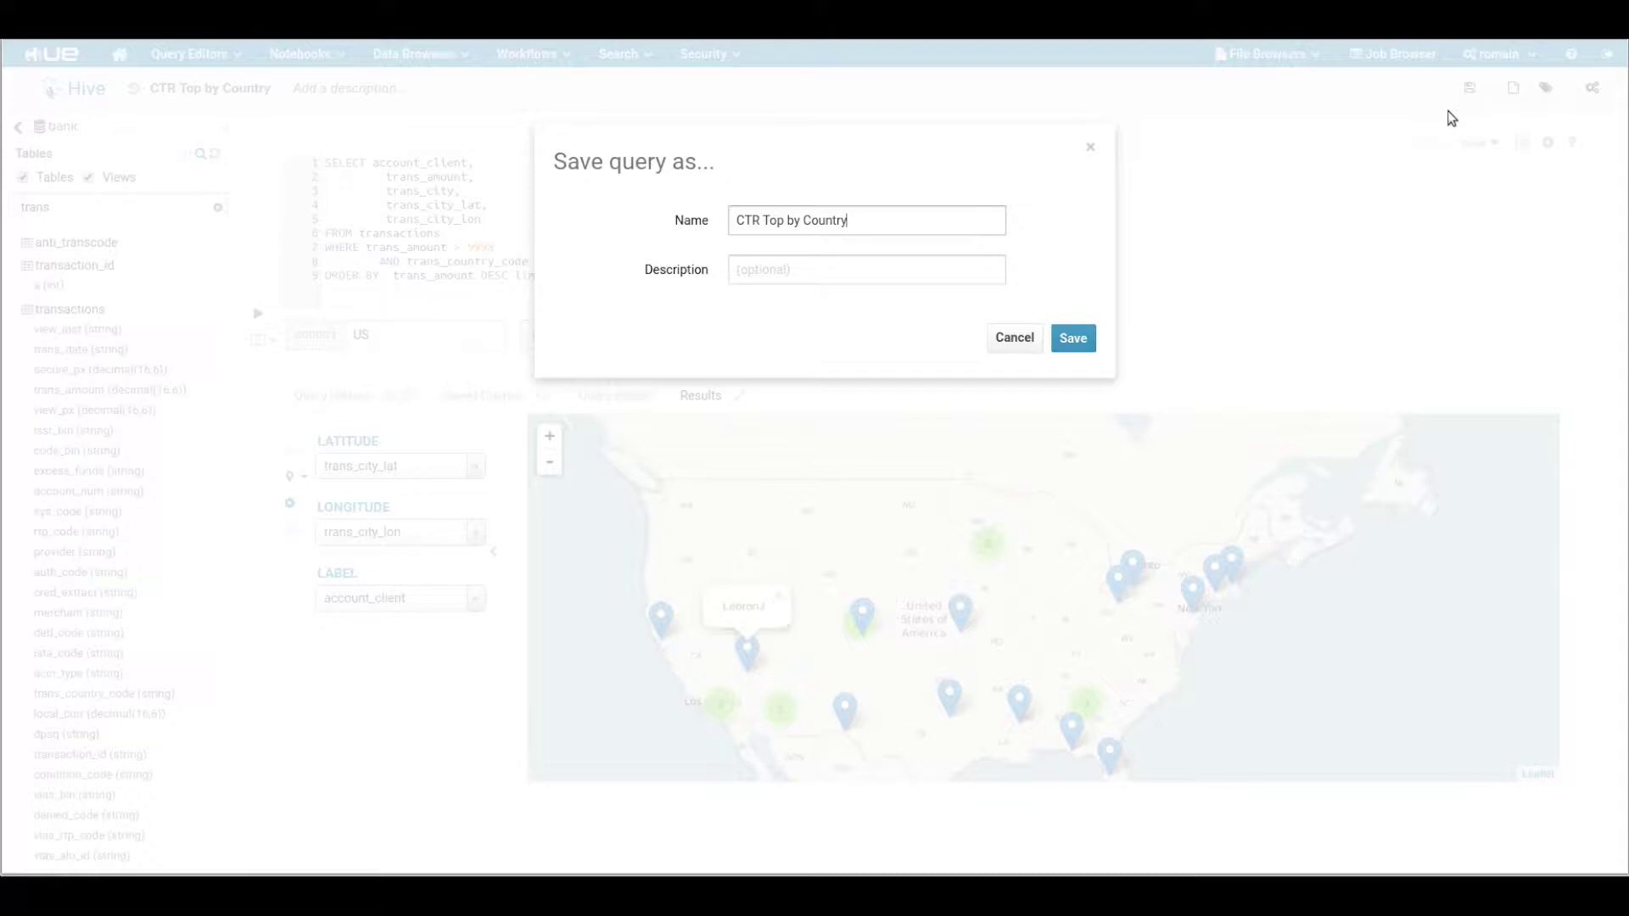
key("Return")
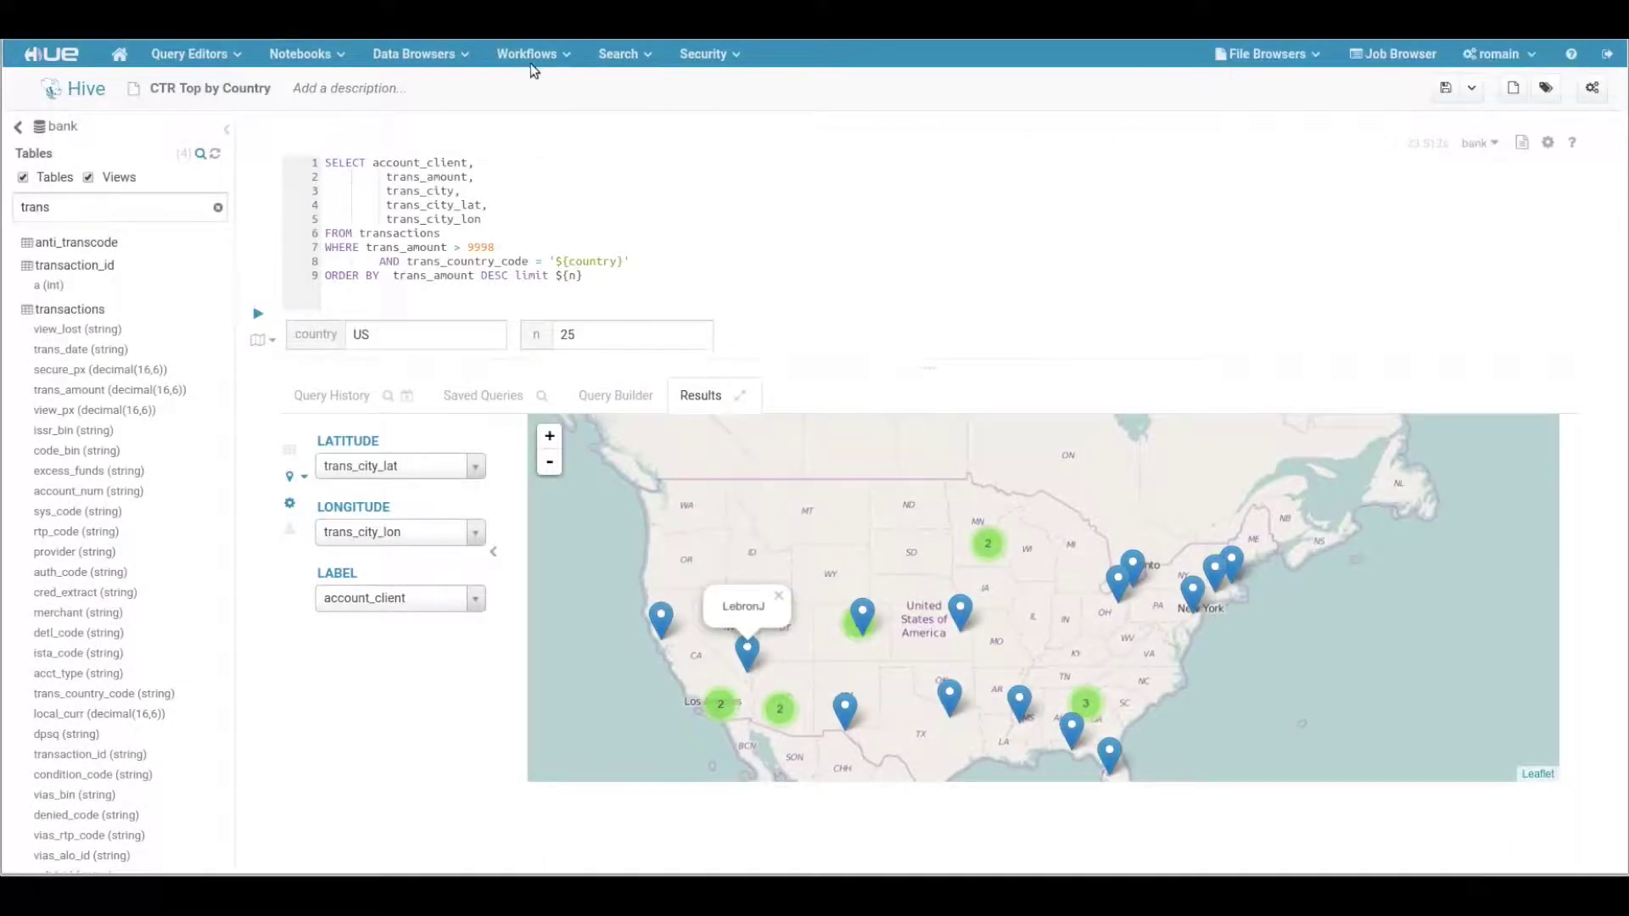
Step: Open the Oozie workflow editor and create a new workflow
left_click(529, 56)
mouse_move(586, 115)
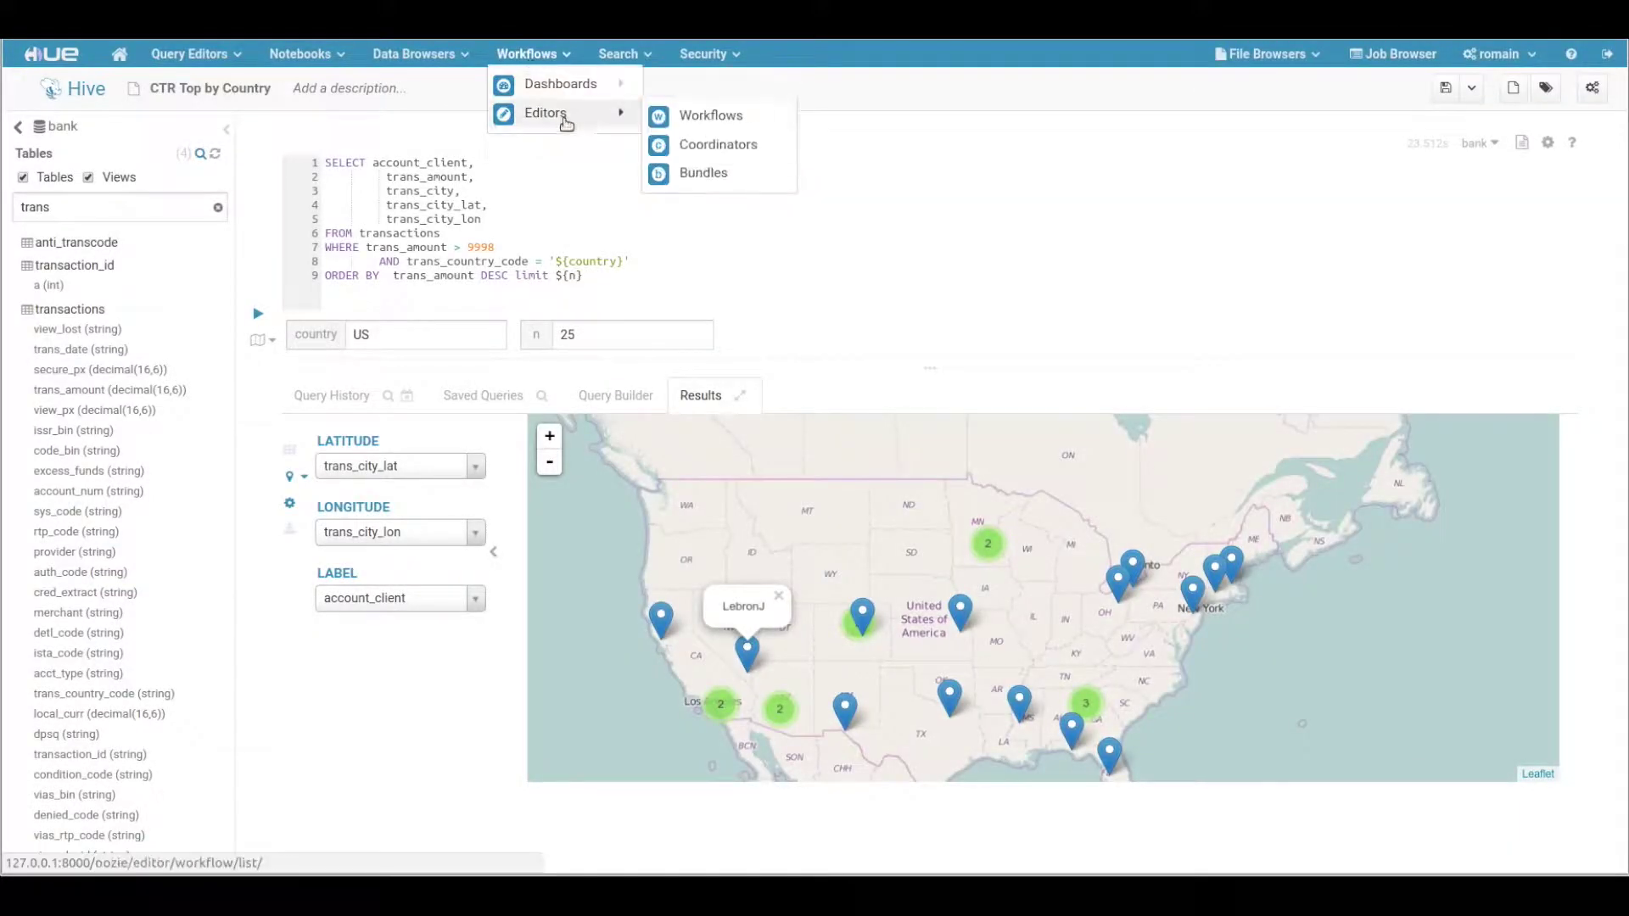
left_click(747, 117)
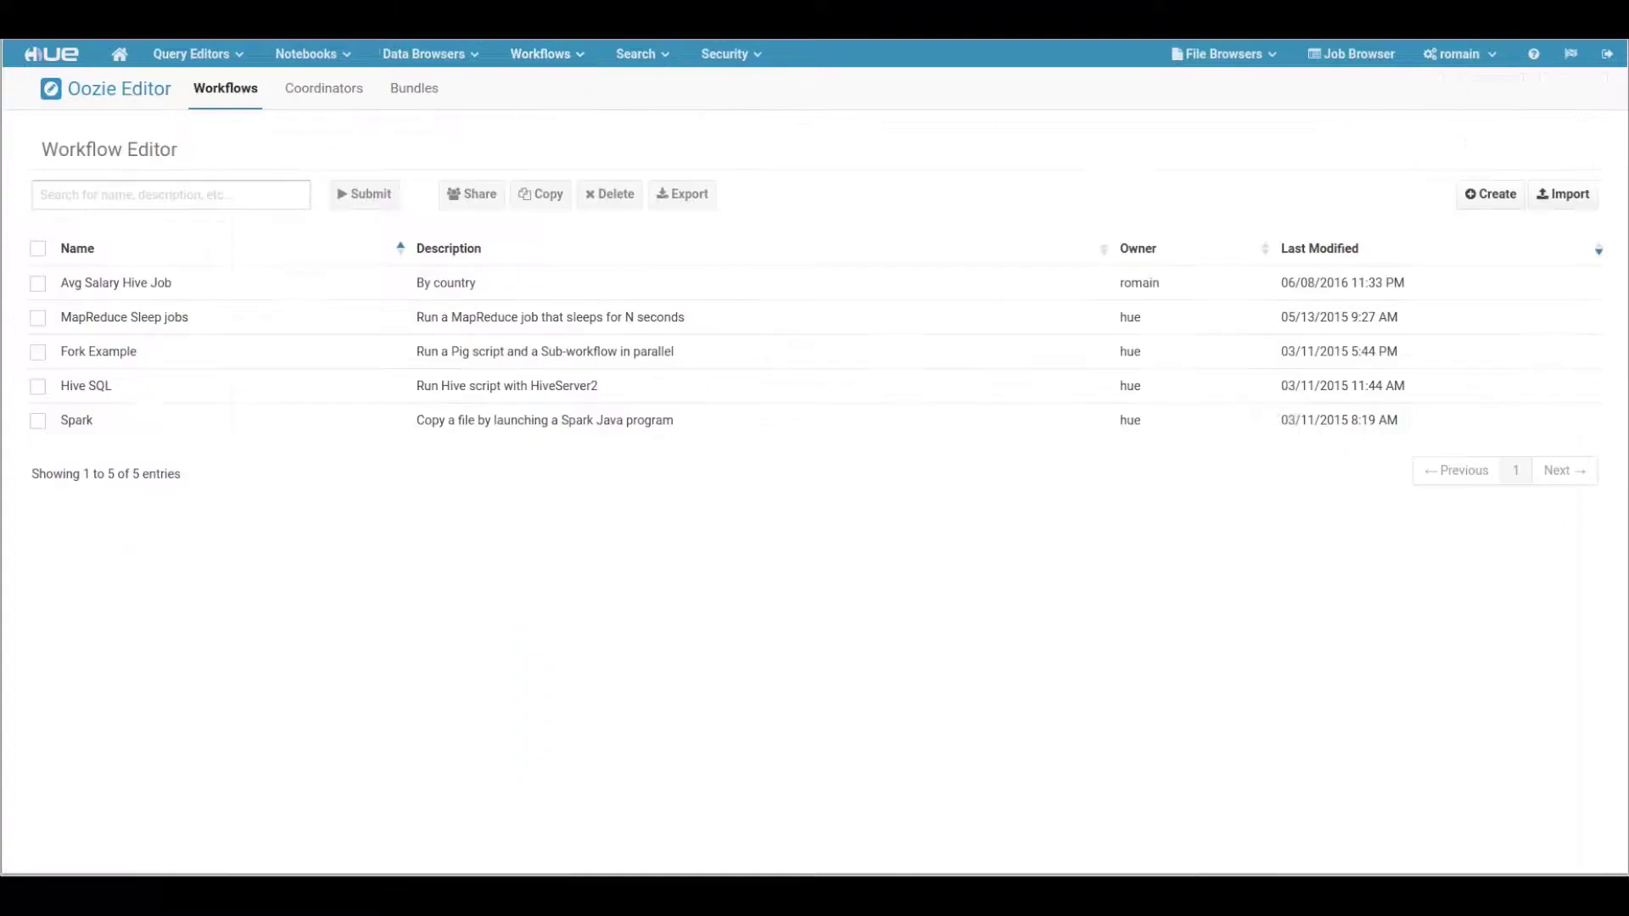
left_click(1487, 204)
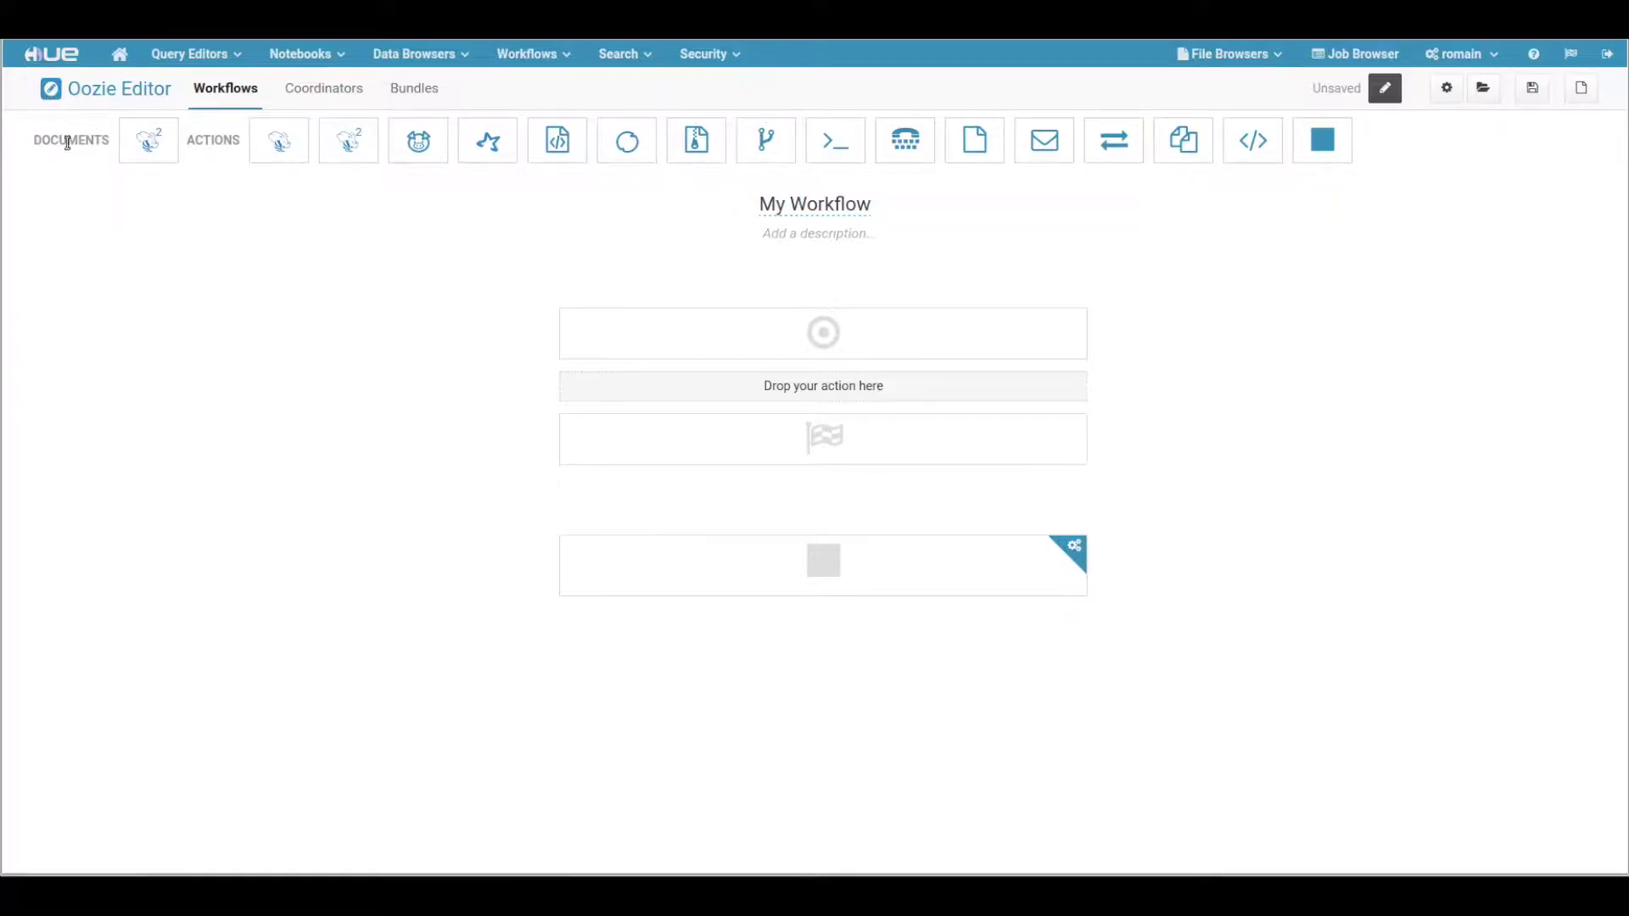
Step: Add the saved Hive query CTR Top by Country as an action between the workflow's start and end
left_click_drag(150, 138, 597, 400)
left_click(709, 464)
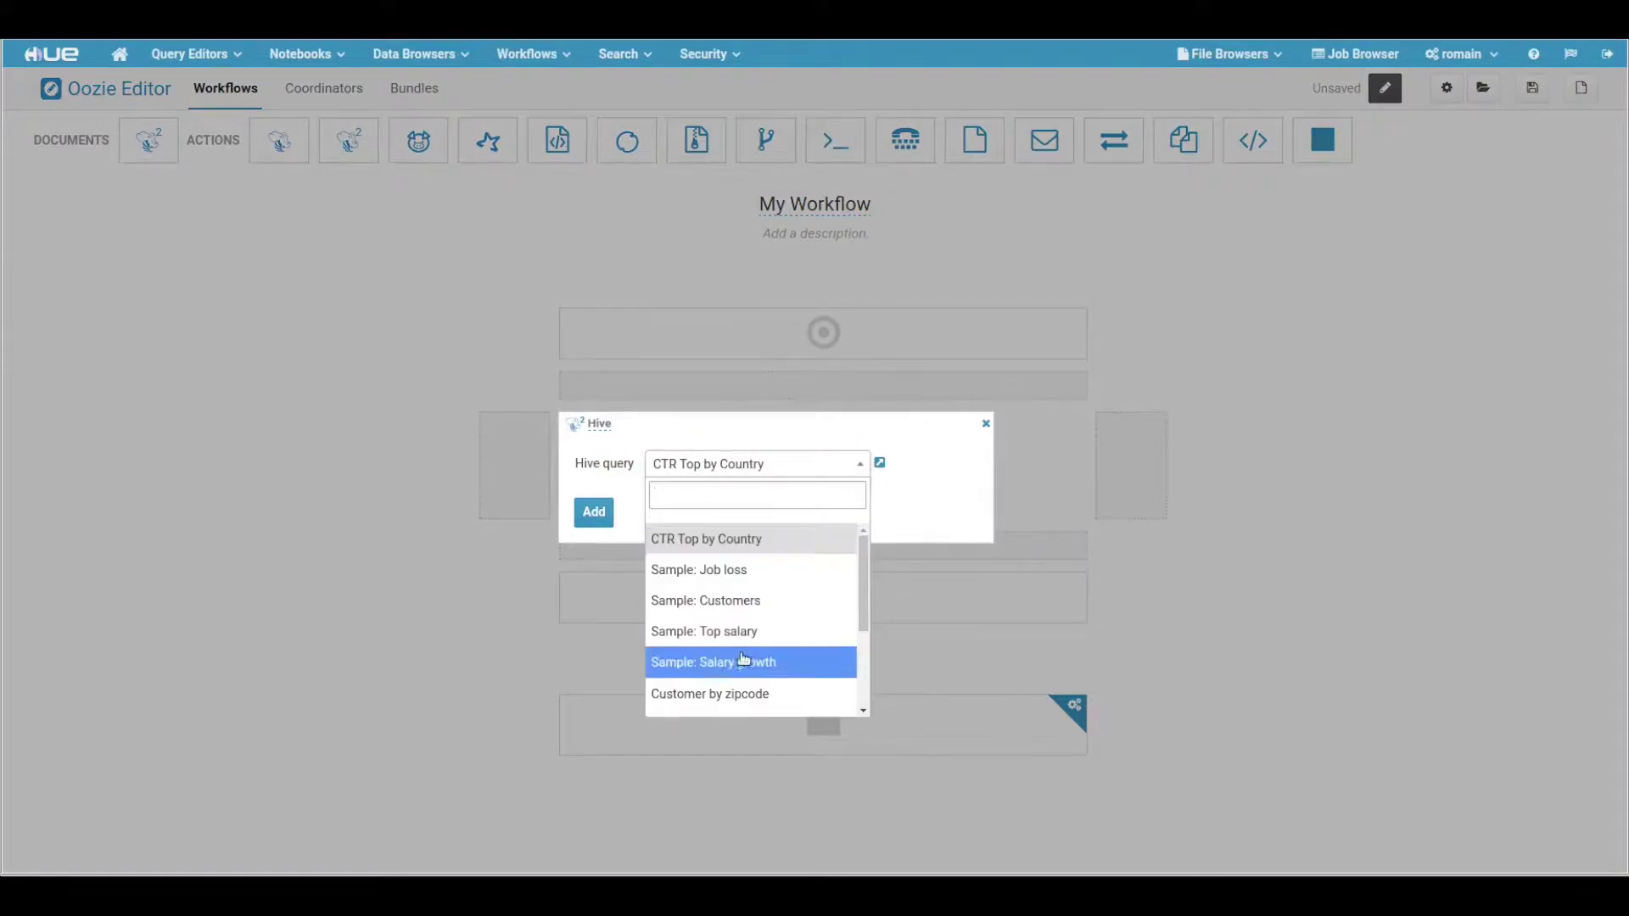
left_click(760, 545)
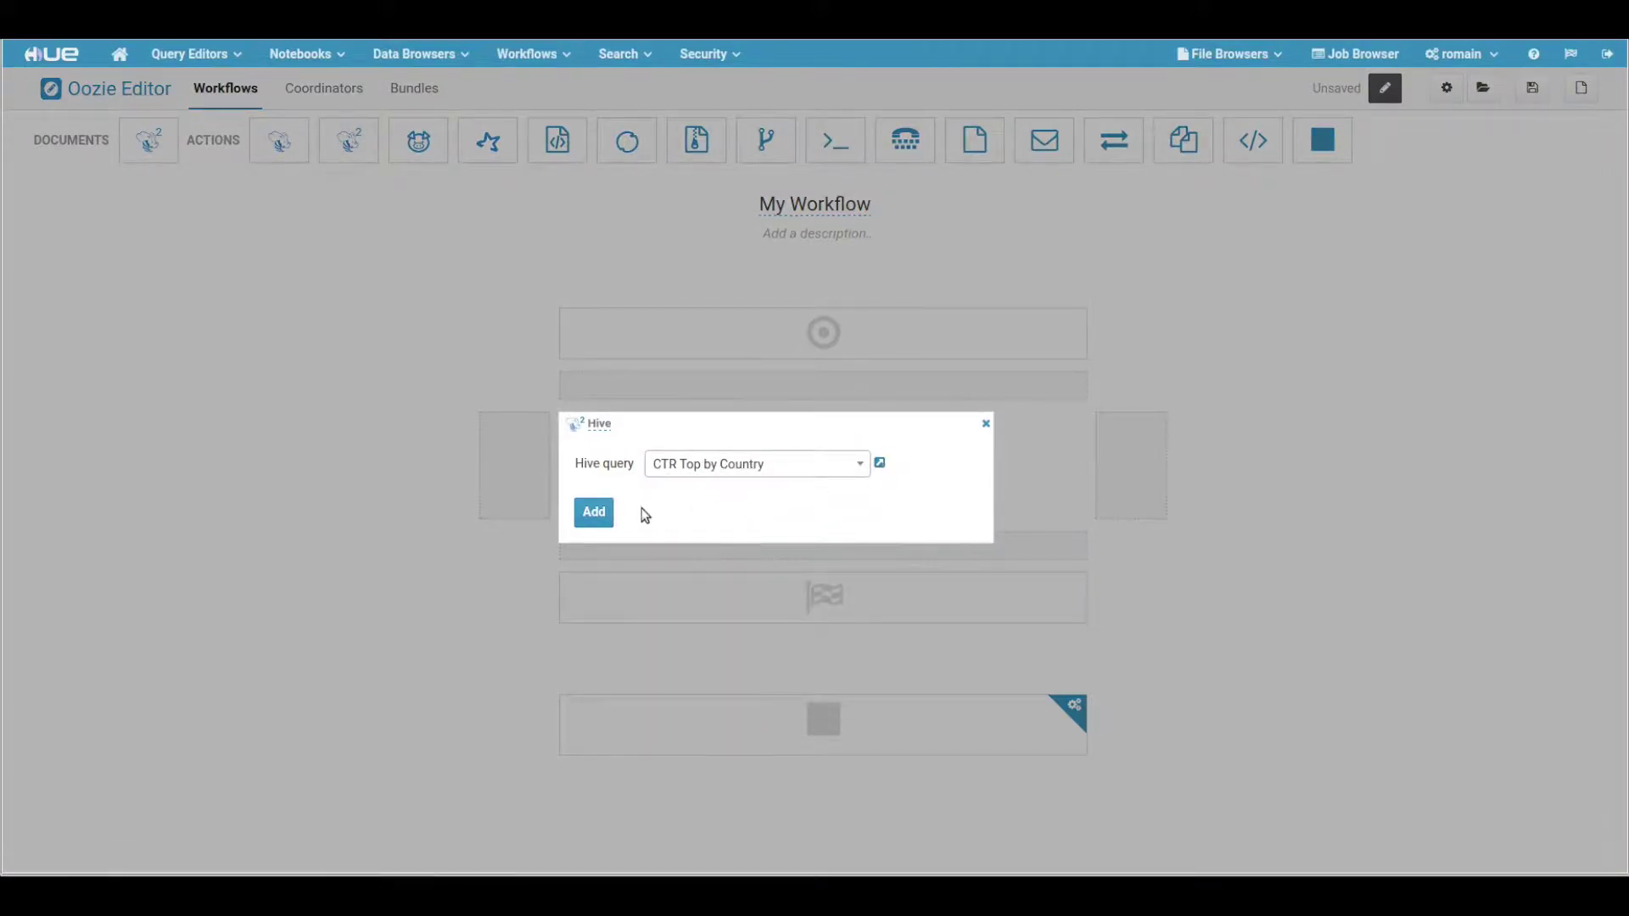
left_click(594, 512)
Step: Set the Hive action's country parameter to US
left_click(633, 528)
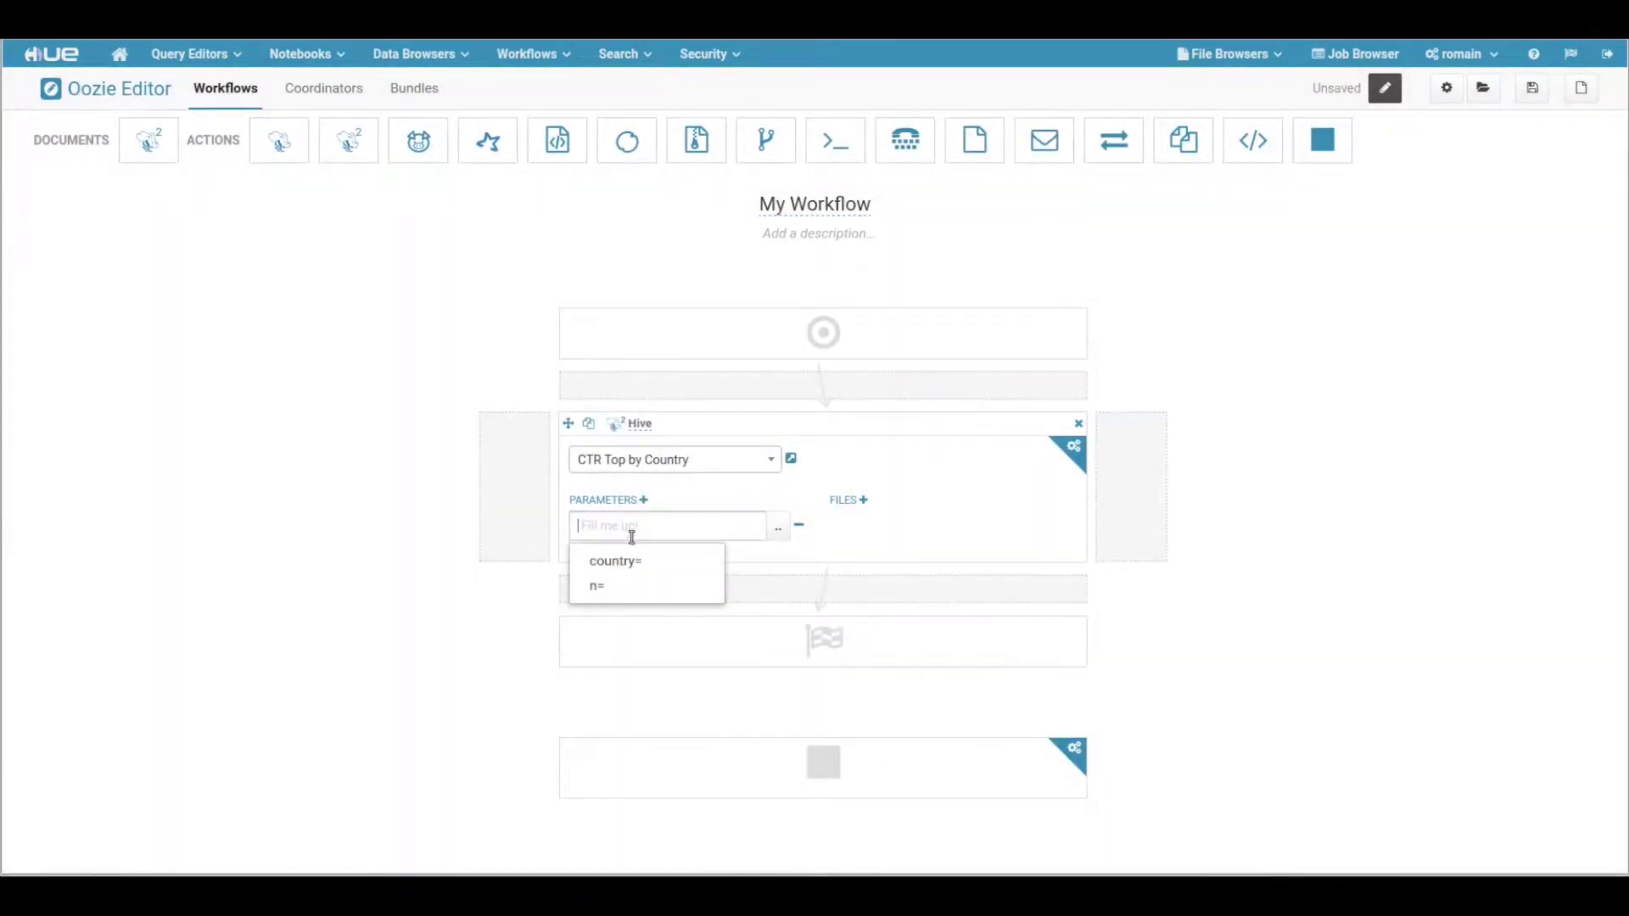
left_click(629, 560)
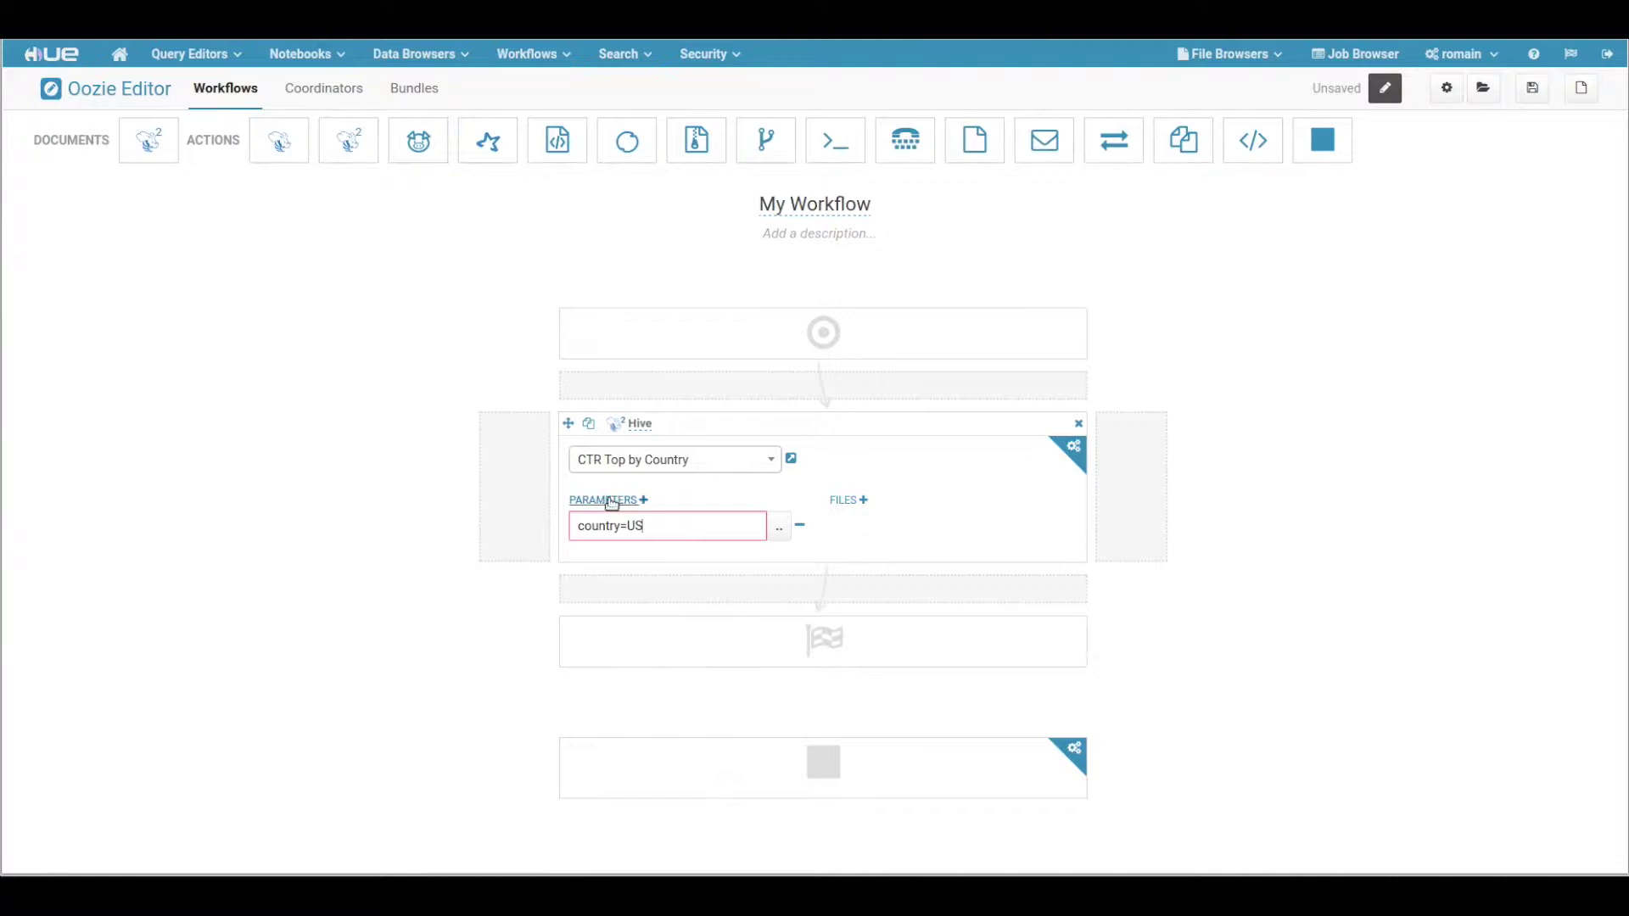
Step: Add a second parameter n=${n} to the Hive action so the row limit is supplied at submission
left_click(601, 501)
left_click(632, 558)
left_click(630, 591)
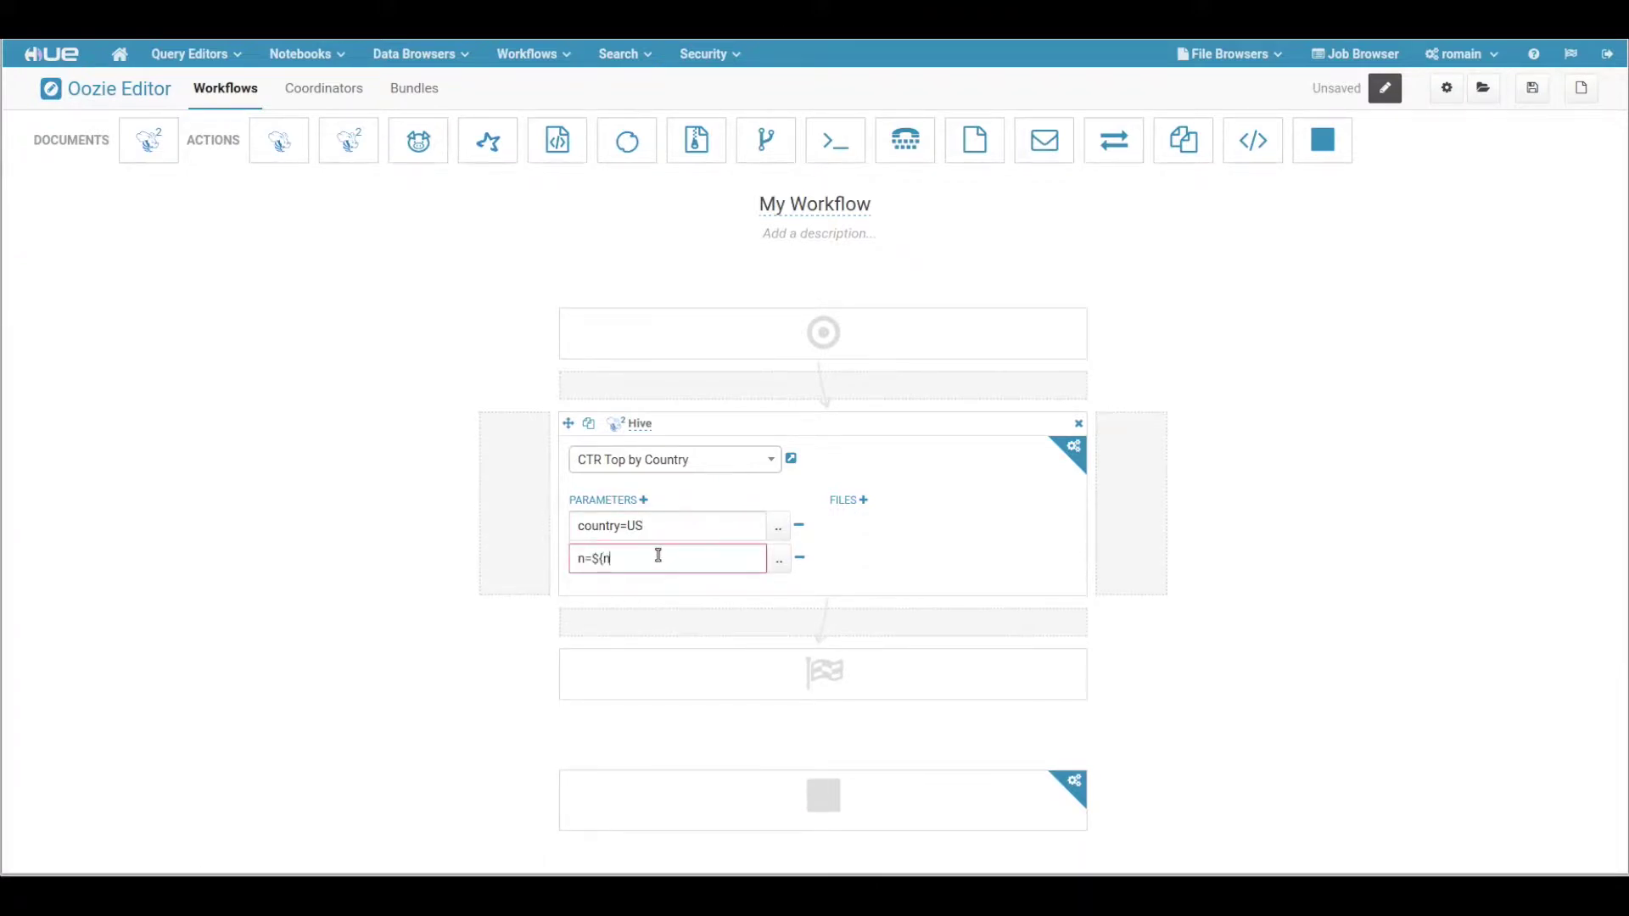
left_click(485, 497)
Step: Place a copy of the Hive action in a parallel branch, replace the copy's country value, and leave edit mode
left_click_drag(570, 424, 1087, 475)
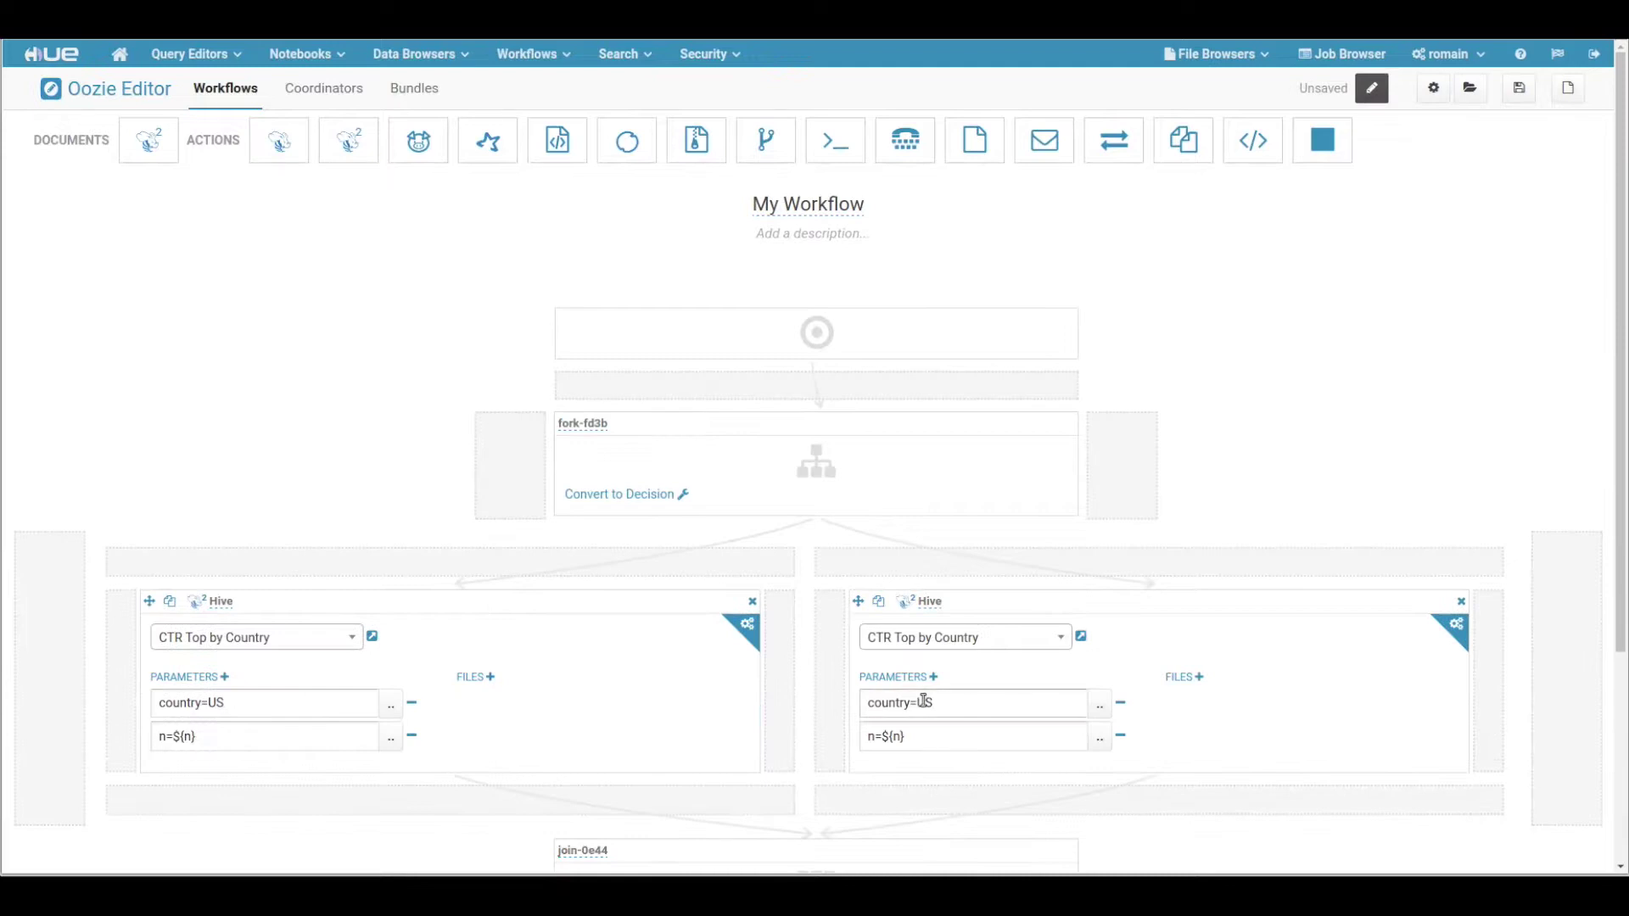
left_click_drag(921, 702, 974, 710)
left_click(1374, 93)
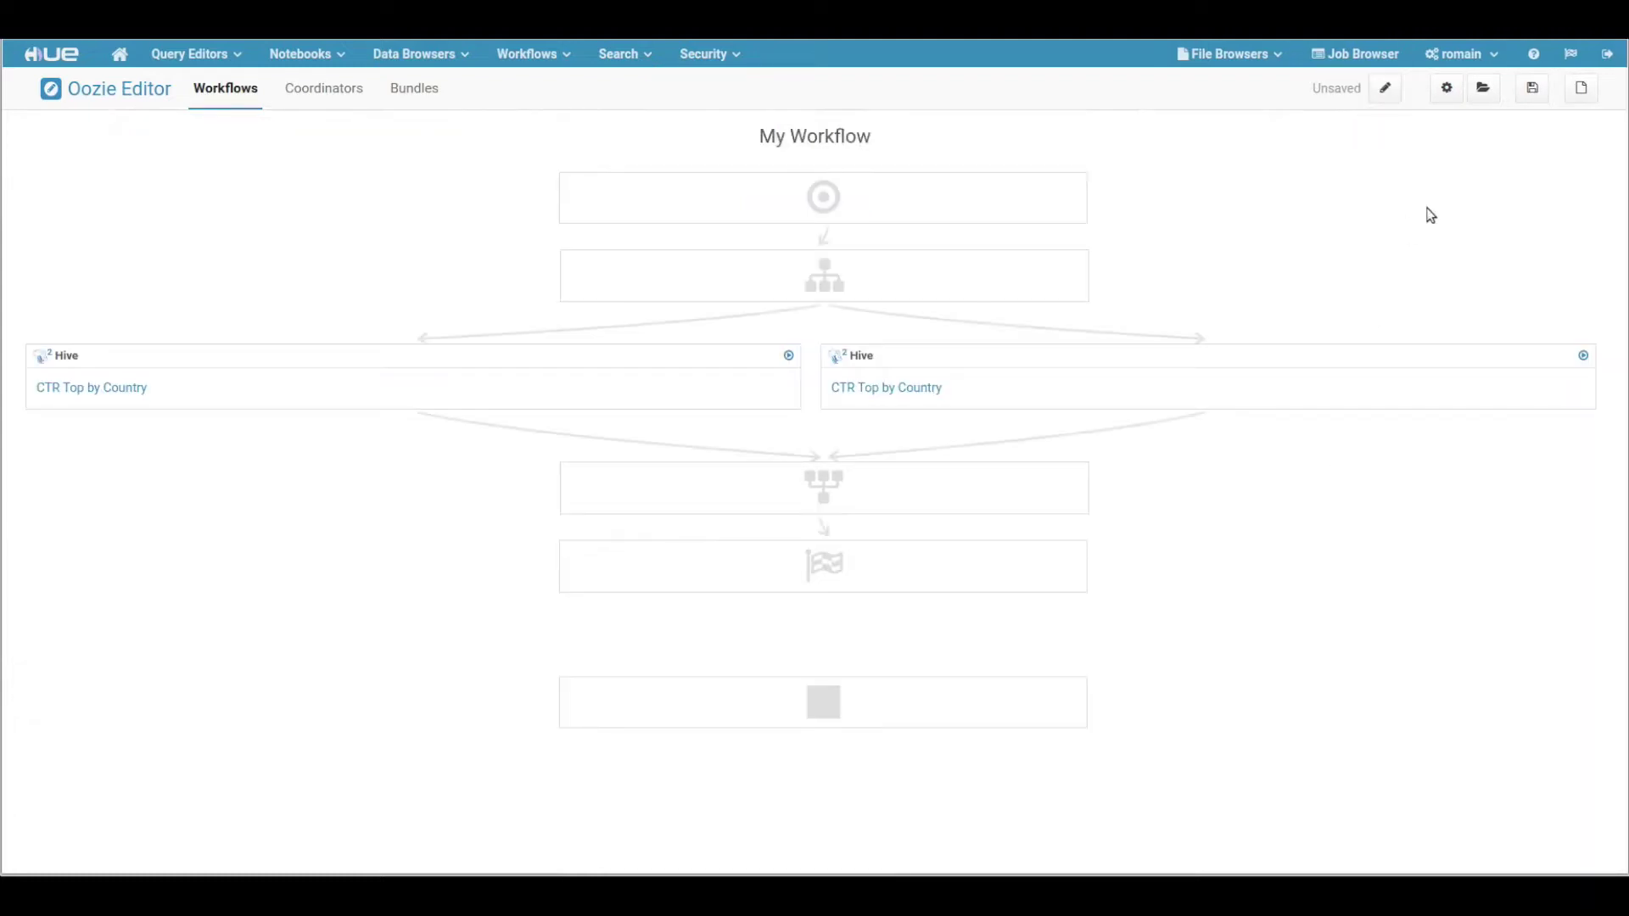
Step: Save the workflow and submit it with n set to 10, without a dry run
left_click(1533, 90)
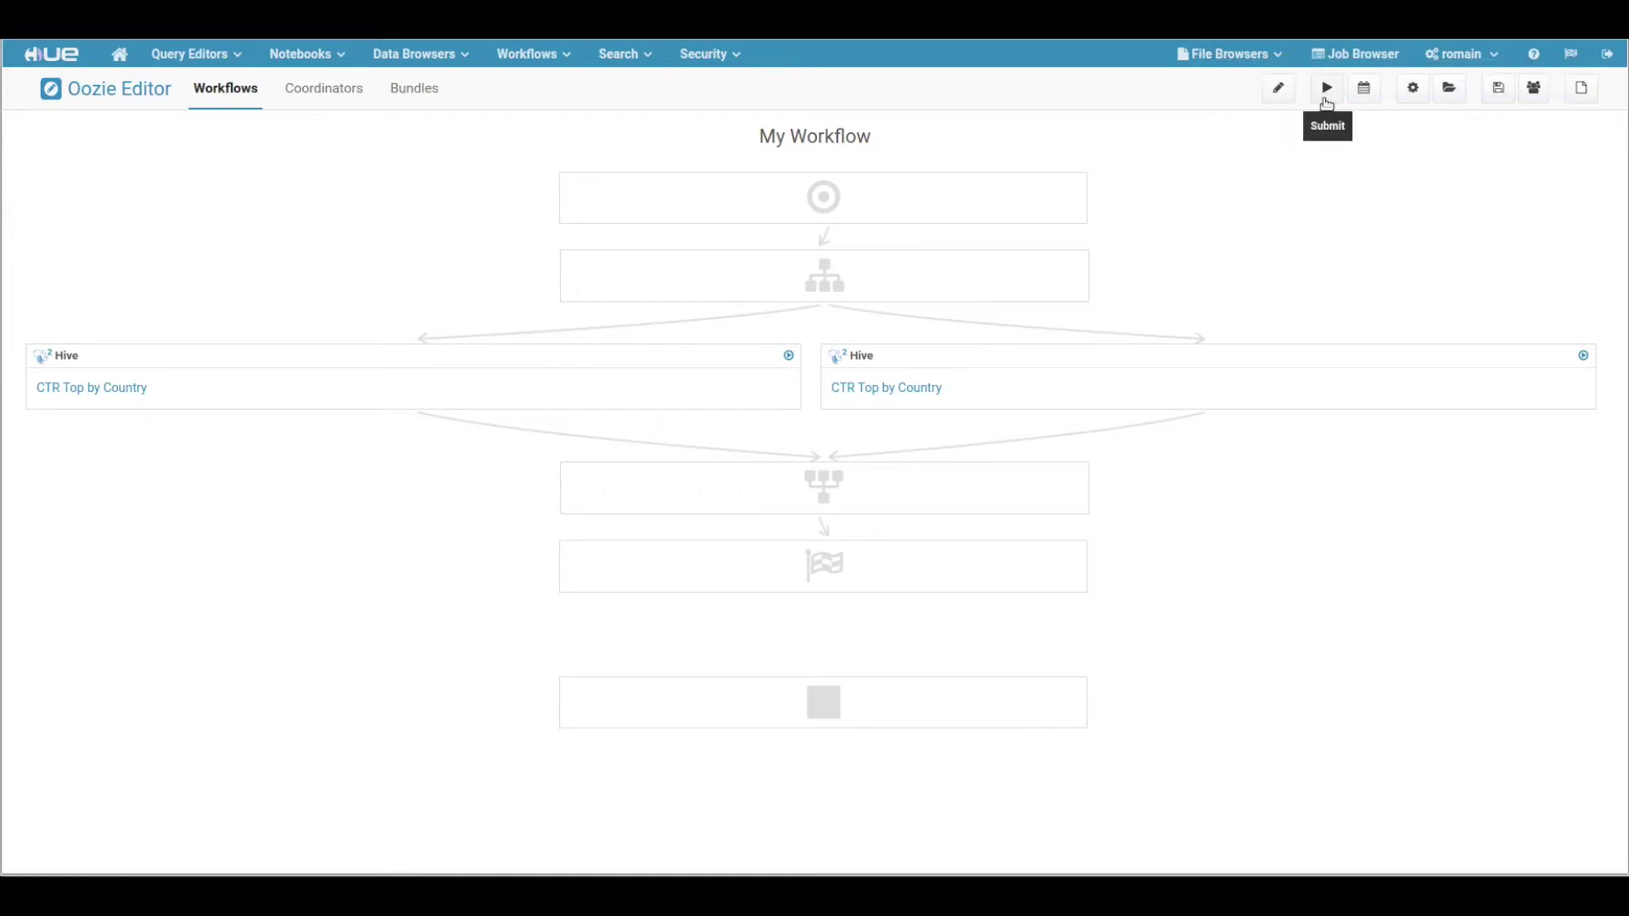
left_click(1327, 101)
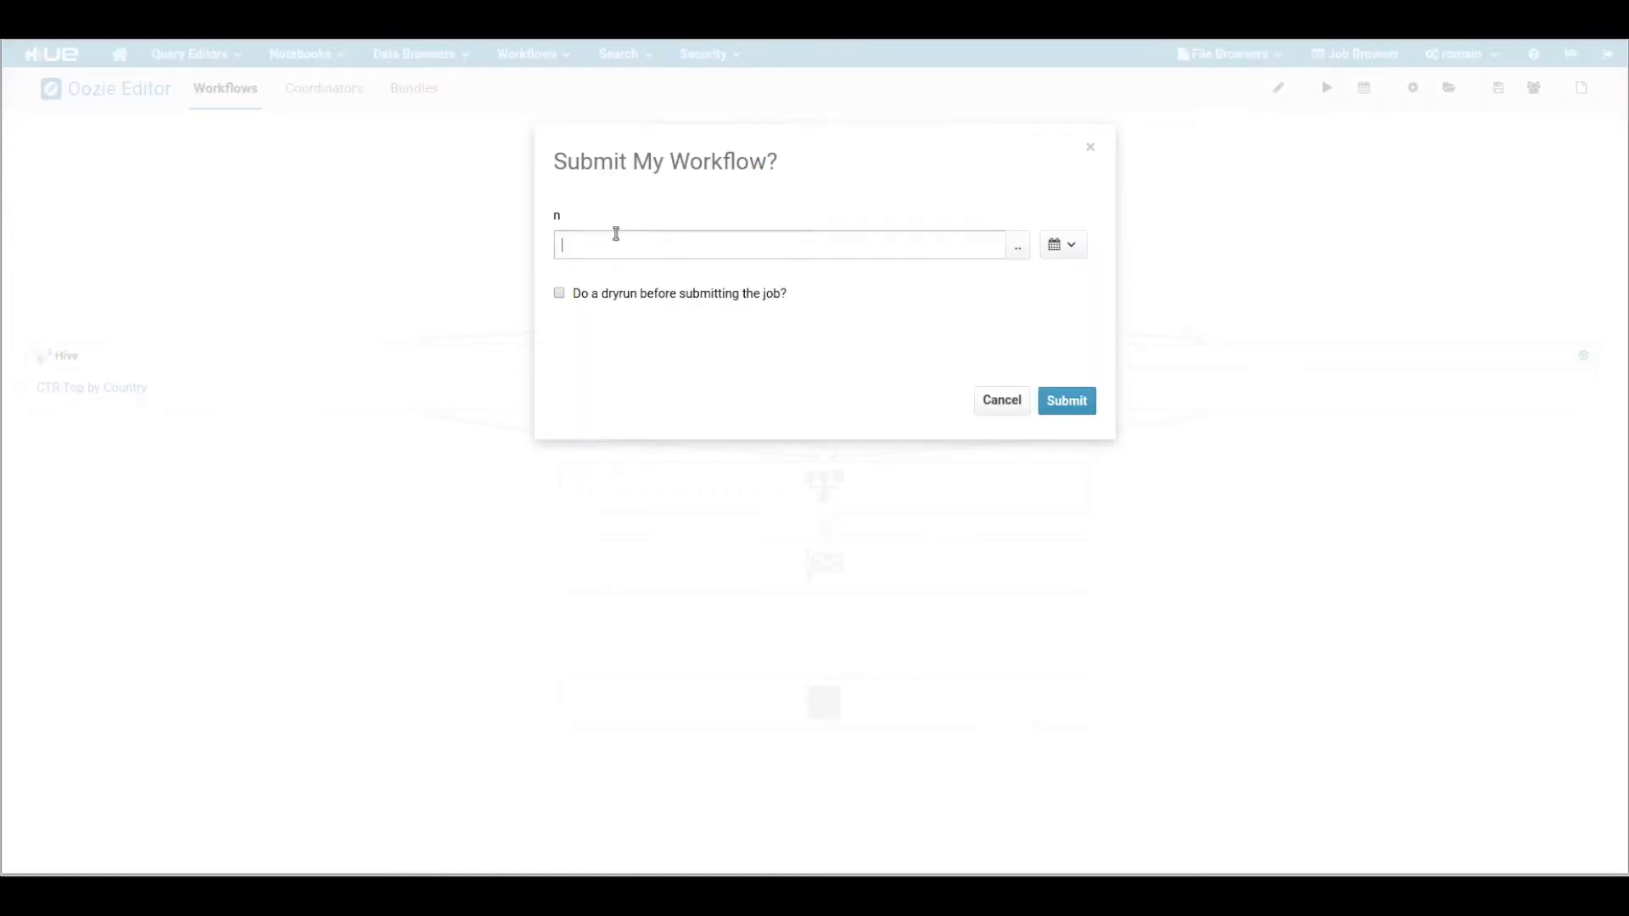
type("10")
left_click(1067, 403)
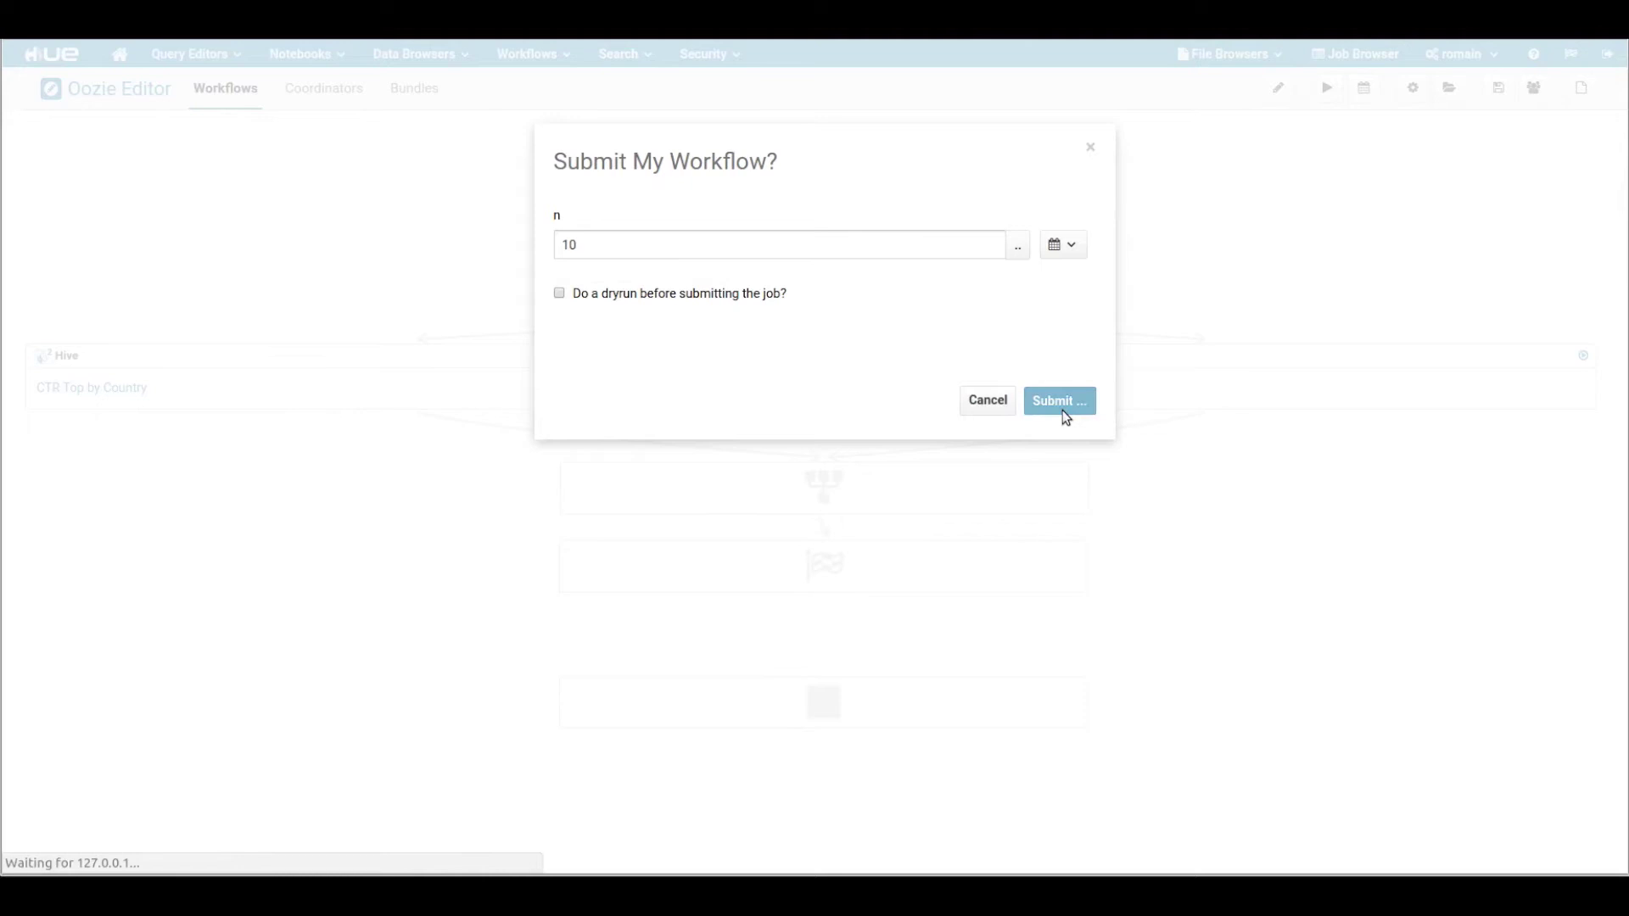